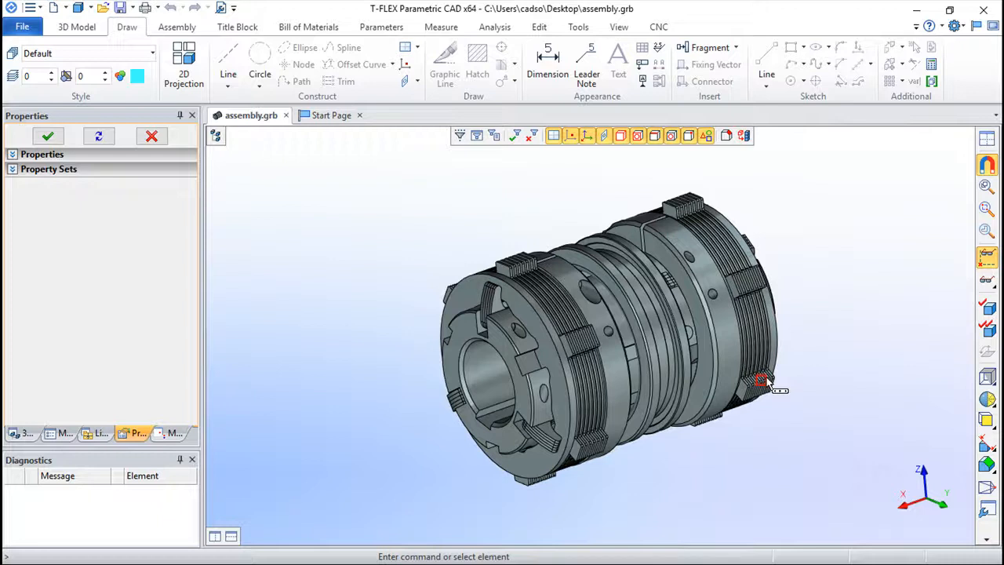
- Examine the 3D friction coupling assembly up close from several angles
{"action": "scroll", "coordinate": [640, 348], "scroll_direction": "up", "scroll_amount": 3}
{"action": "left_click_drag", "start_coordinate": [539, 359], "coordinate": [691, 317]}
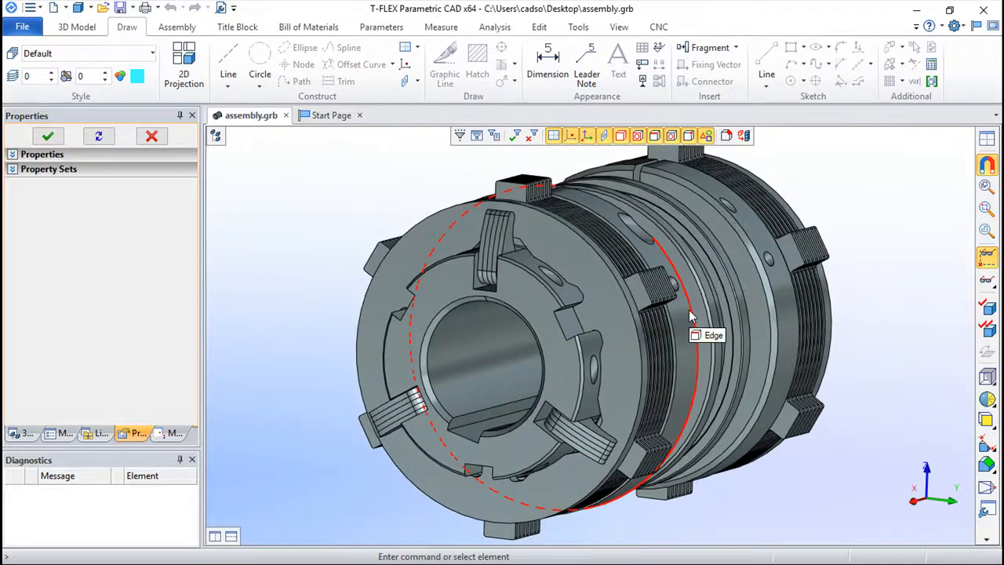
{"action": "left_click_drag", "start_coordinate": [527, 280], "coordinate": [265, 375]}
{"action": "left_click_drag", "start_coordinate": [547, 340], "coordinate": [661, 352]}
{"action": "scroll", "coordinate": [600, 350], "scroll_direction": "up", "scroll_amount": 4}
{"action": "scroll", "coordinate": [648, 372], "scroll_direction": "down", "scroll_amount": 6}
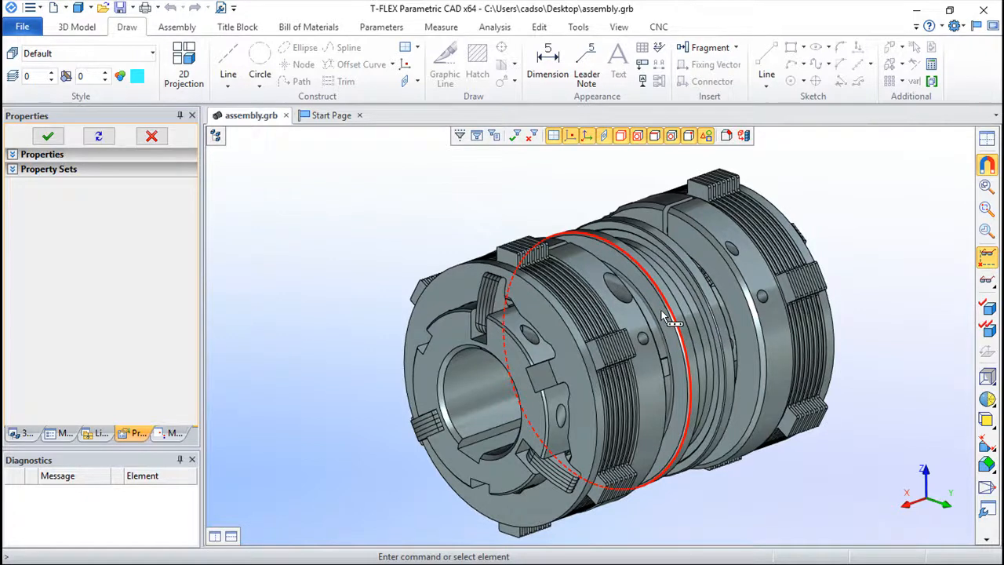
{"action": "middle_click_drag", "start_coordinate": [881, 378], "coordinate": [885, 394]}
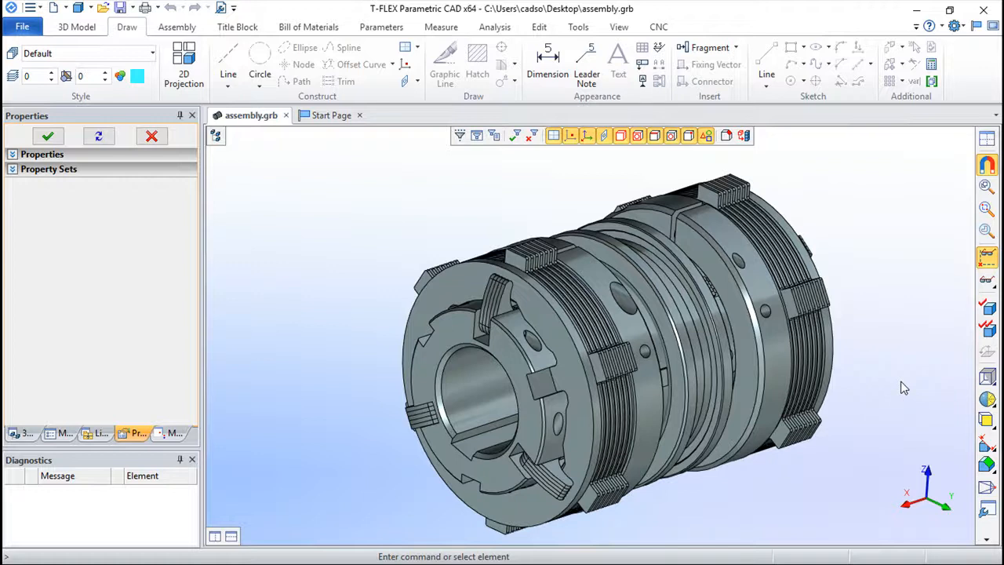
{"action": "mouse_move", "coordinate": [886, 419]}
{"action": "right_mouse_down"}
{"action": "mouse_move", "coordinate": [556, 382]}
{"action": "mouse_move", "coordinate": [861, 418]}
{"action": "mouse_move", "coordinate": [865, 434]}
{"action": "mouse_move", "coordinate": [892, 432]}
{"action": "right_mouse_up"}
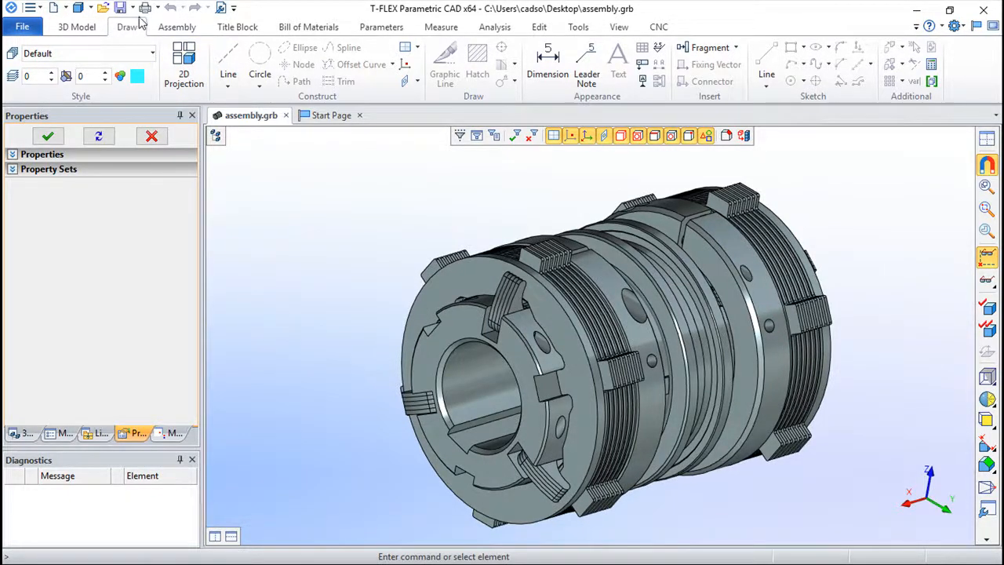
- Start a 2D projection of the assembly as Three Standard Views and open a 2D window for it
{"action": "left_click", "coordinate": [183, 67]}
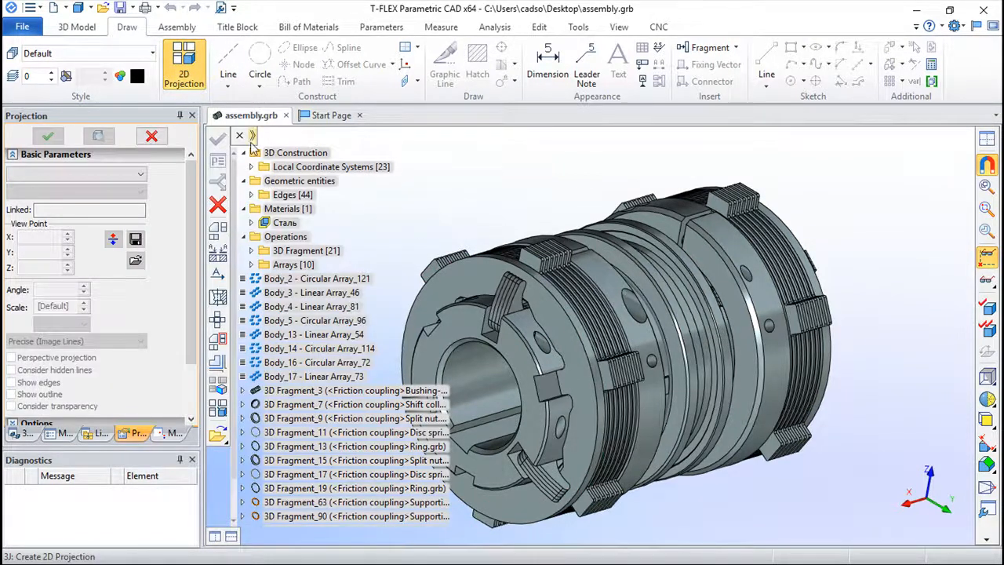
{"action": "left_click", "coordinate": [239, 135]}
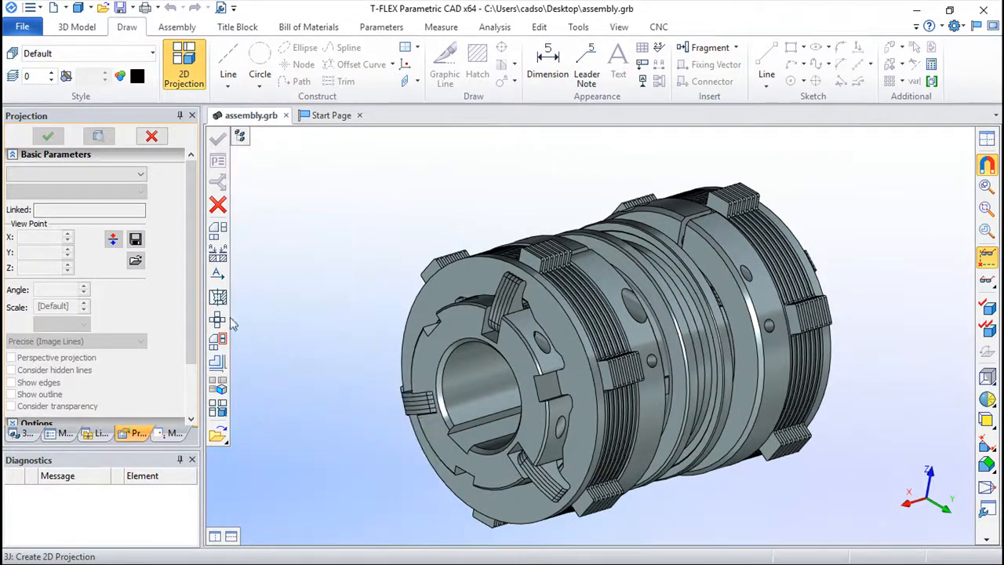
{"action": "left_click", "coordinate": [142, 174]}
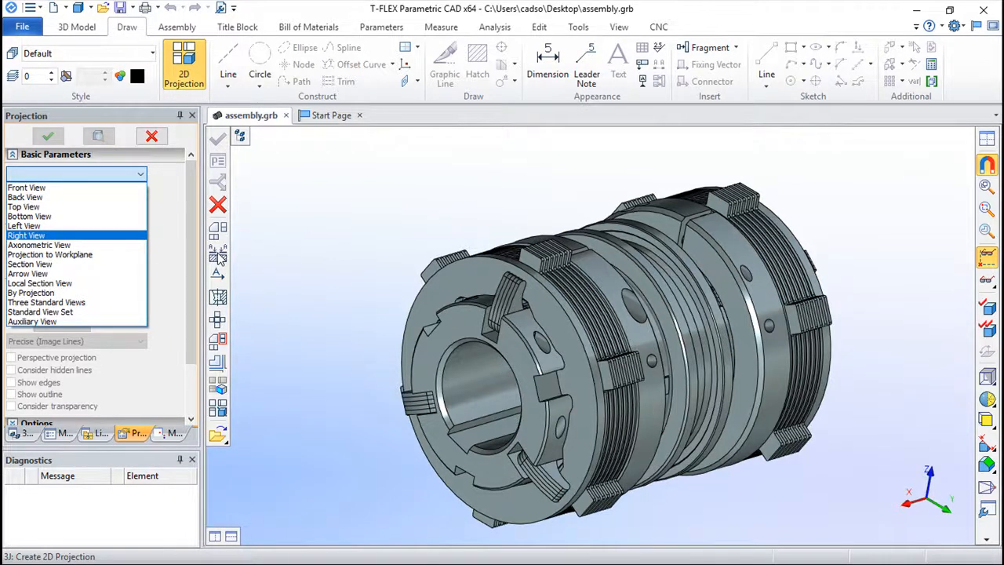
{"action": "left_click", "coordinate": [55, 302]}
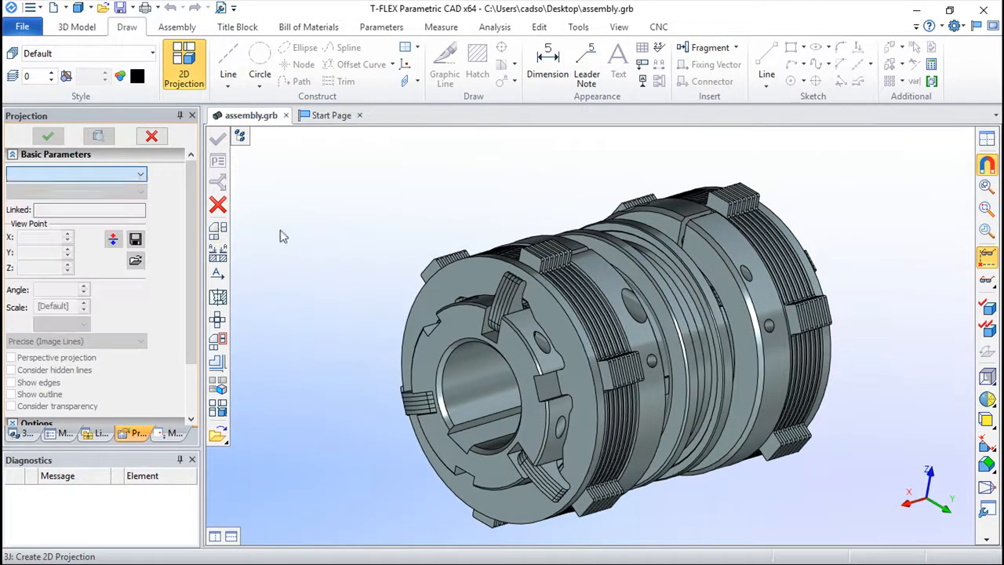
{"action": "left_click", "coordinate": [219, 229]}
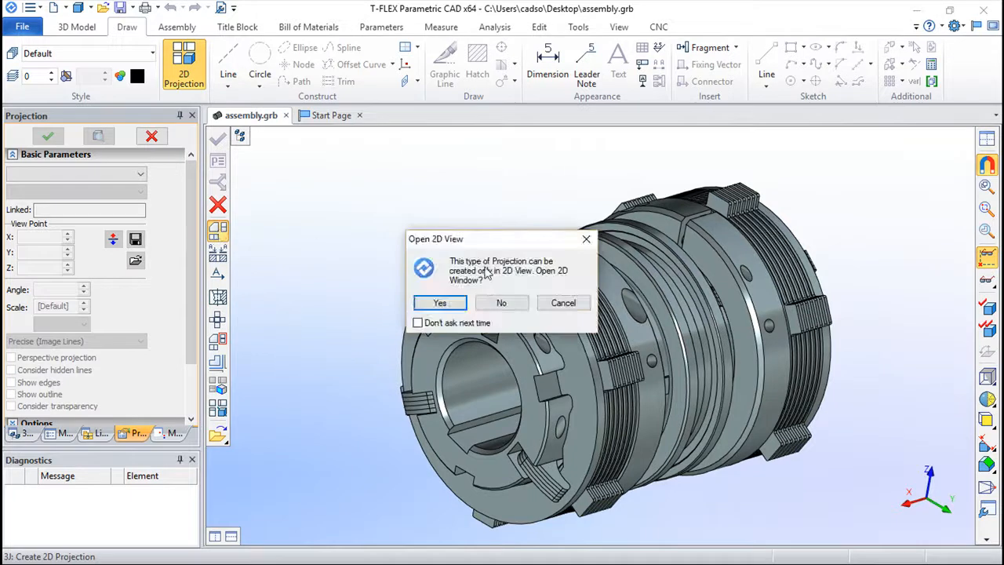
{"action": "left_click", "coordinate": [440, 302]}
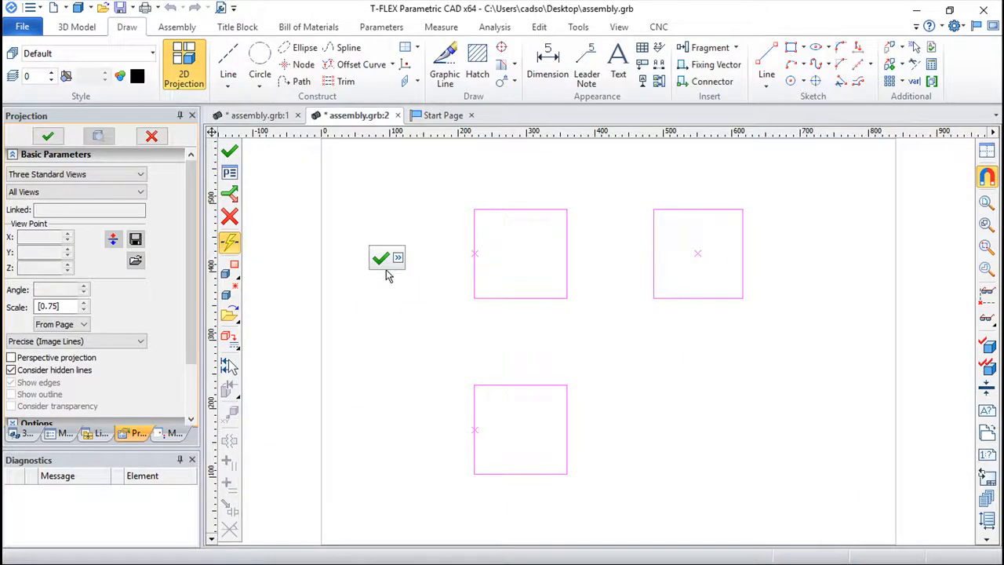
- Look through the projection's settings for options, projection elements and line types
{"action": "scroll", "coordinate": [180, 392], "scroll_direction": "down", "scroll_amount": 3}
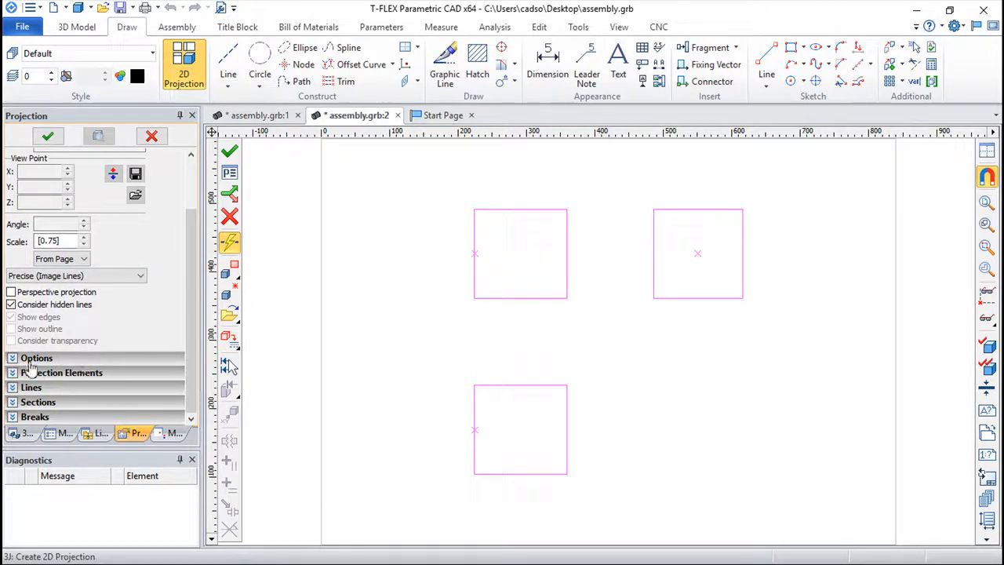
{"action": "left_click", "coordinate": [12, 359]}
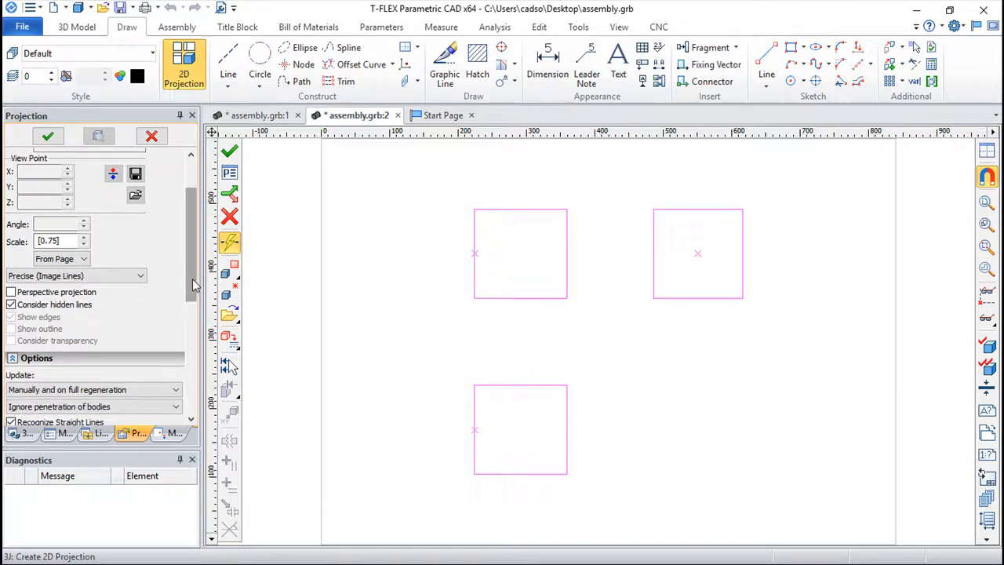
{"action": "scroll", "coordinate": [192, 357], "scroll_direction": "down", "scroll_amount": 5}
{"action": "scroll", "coordinate": [192, 357], "scroll_direction": "down", "scroll_amount": 3}
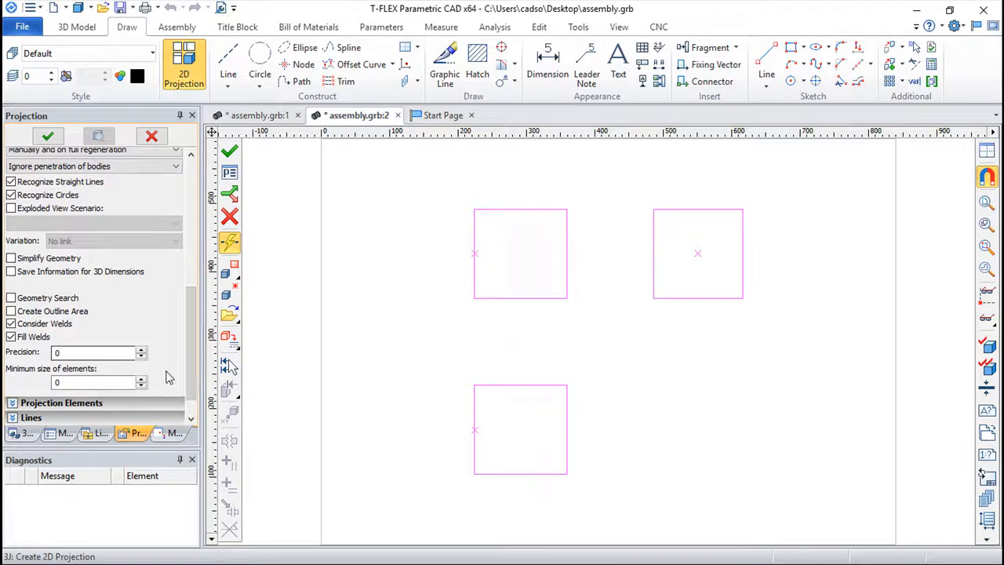
{"action": "scroll", "coordinate": [188, 361], "scroll_direction": "down", "scroll_amount": 1}
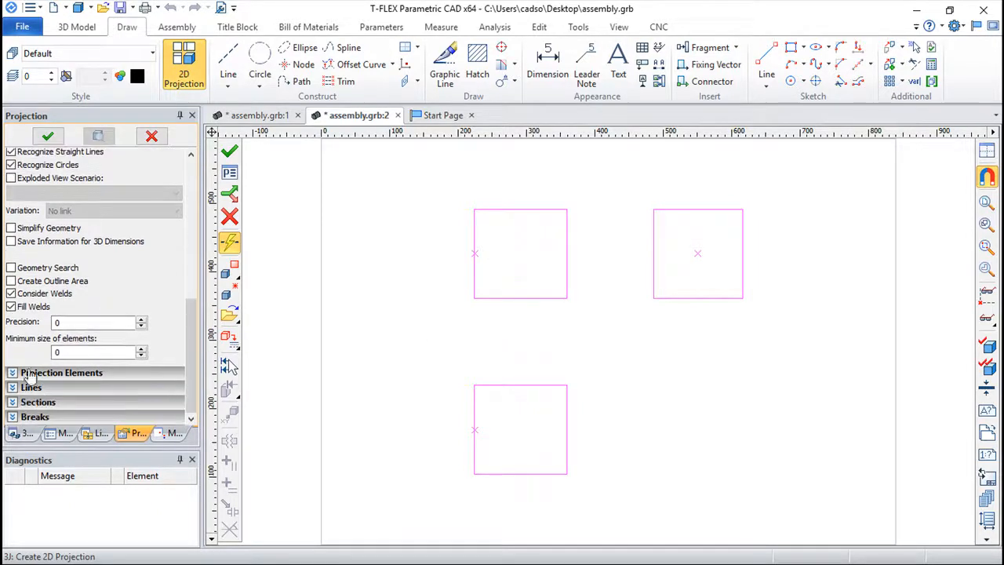
{"action": "left_click", "coordinate": [14, 375]}
{"action": "scroll", "coordinate": [182, 359], "scroll_direction": "down", "scroll_amount": 4}
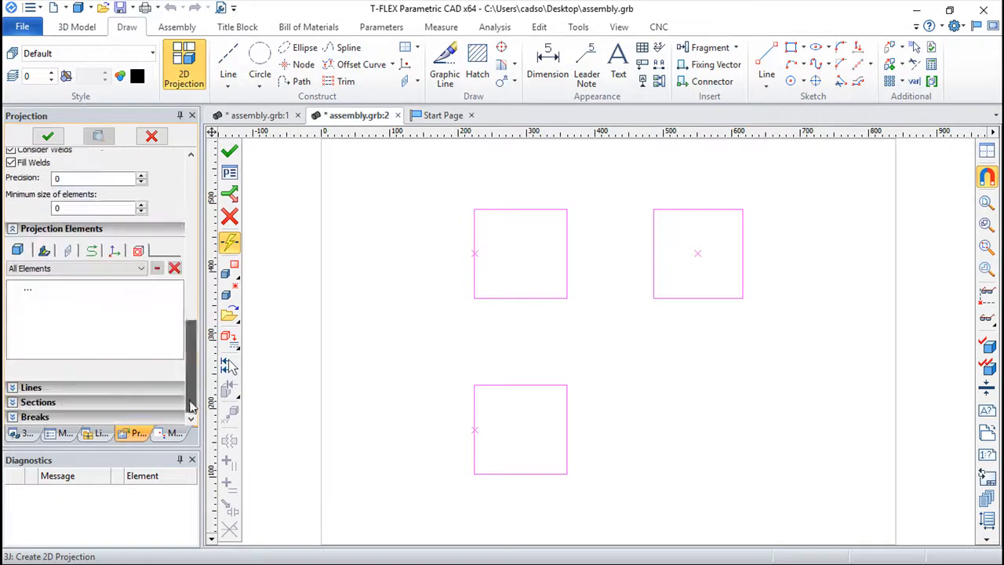
{"action": "left_click", "coordinate": [12, 387]}
{"action": "scroll", "coordinate": [78, 345], "scroll_direction": "down", "scroll_amount": 7}
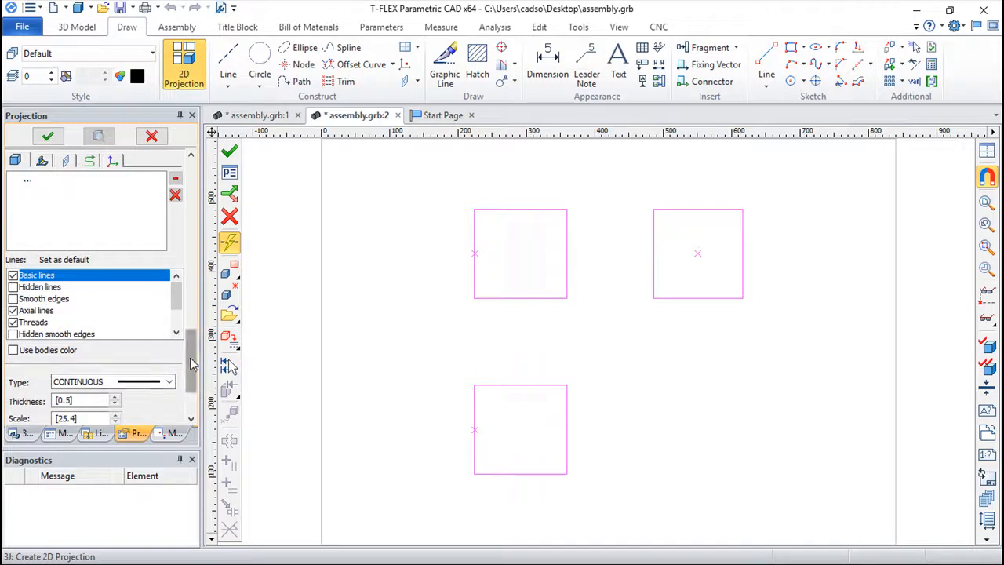
{"action": "scroll", "coordinate": [52, 375], "scroll_direction": "down", "scroll_amount": 3}
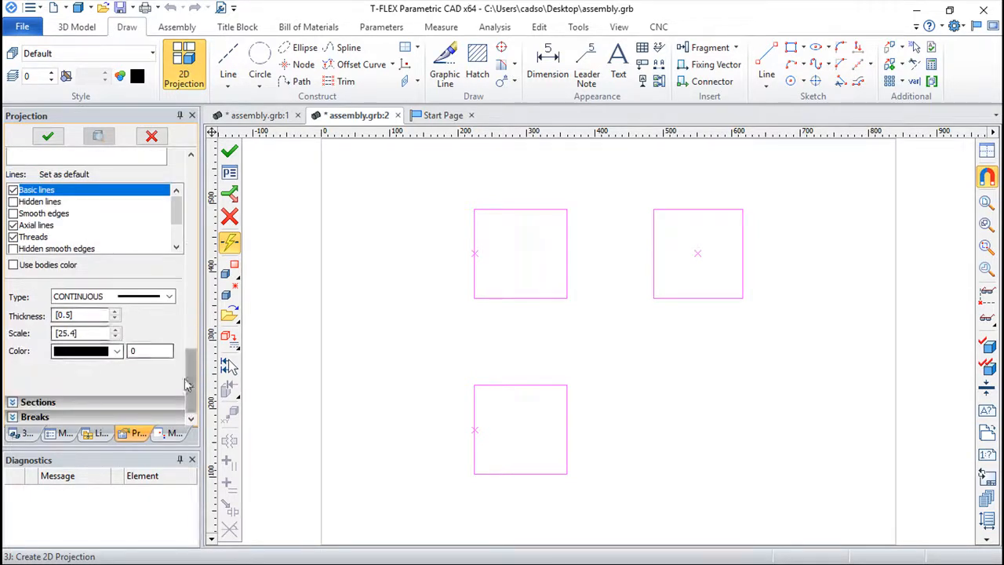
{"action": "left_click_drag", "start_coordinate": [190, 378], "coordinate": [213, 174]}
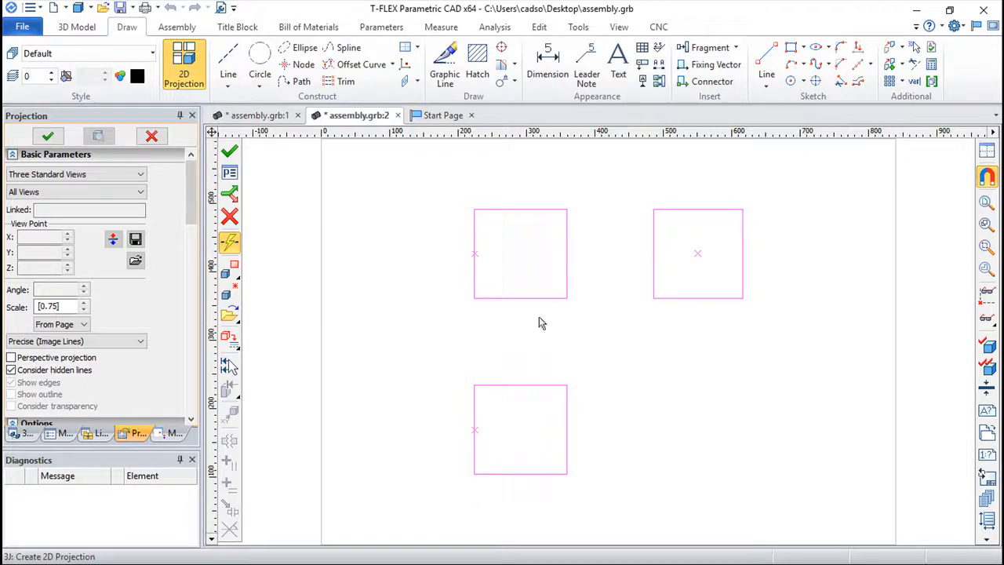
- Try generating the three standard views on the sheet, inspect them up close, and undo the projection
{"action": "left_click", "coordinate": [229, 151]}
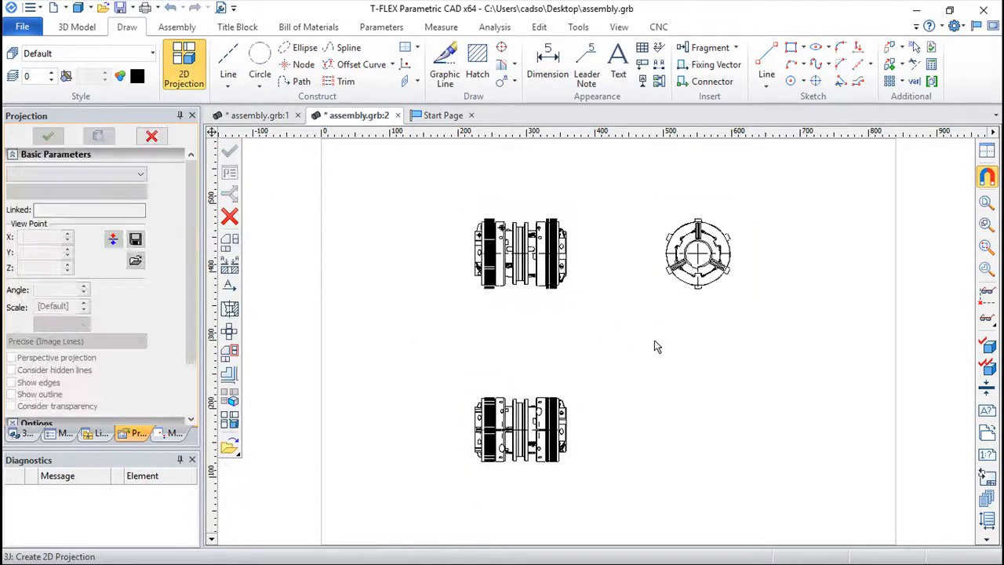
{"action": "scroll", "coordinate": [648, 338], "scroll_direction": "up", "scroll_amount": 2}
{"action": "scroll", "coordinate": [621, 353], "scroll_direction": "up", "scroll_amount": 5}
{"action": "scroll", "coordinate": [617, 378], "scroll_direction": "down", "scroll_amount": 2}
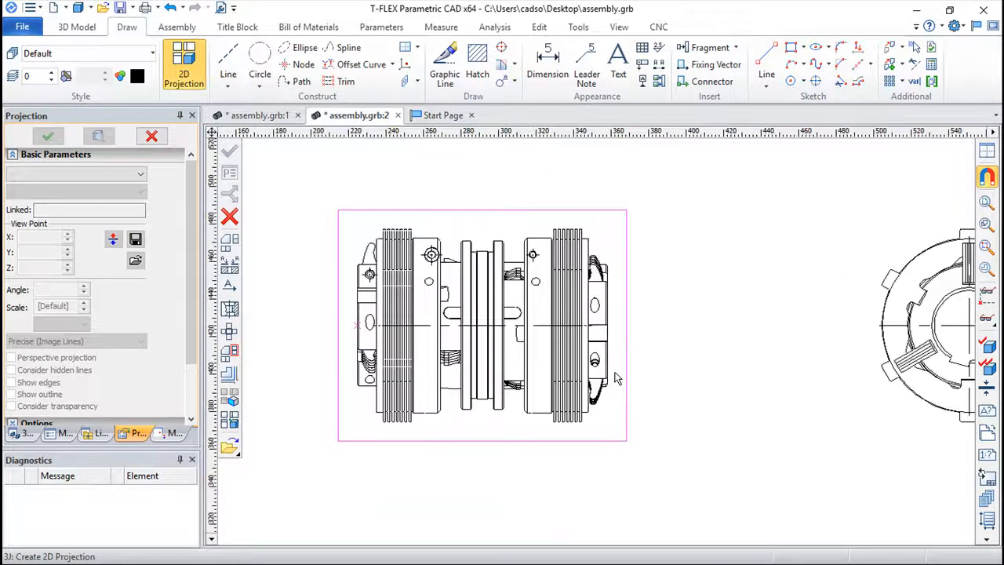
{"action": "scroll", "coordinate": [617, 379], "scroll_direction": "up", "scroll_amount": 2}
{"action": "scroll", "coordinate": [616, 378], "scroll_direction": "down", "scroll_amount": 3}
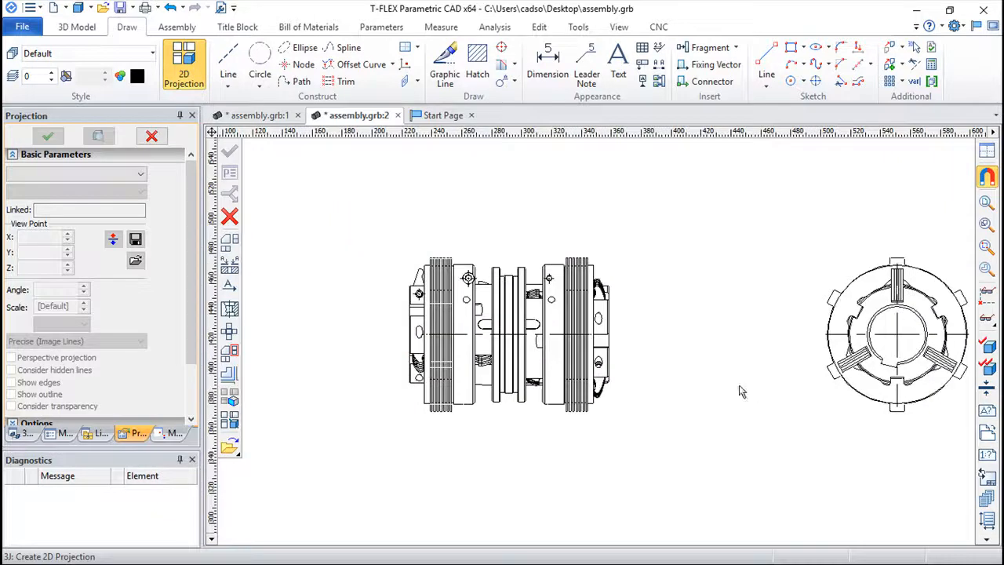
{"action": "scroll", "coordinate": [666, 272], "scroll_direction": "down", "scroll_amount": 3}
{"action": "middle_click_drag", "start_coordinate": [666, 376], "coordinate": [623, 324]}
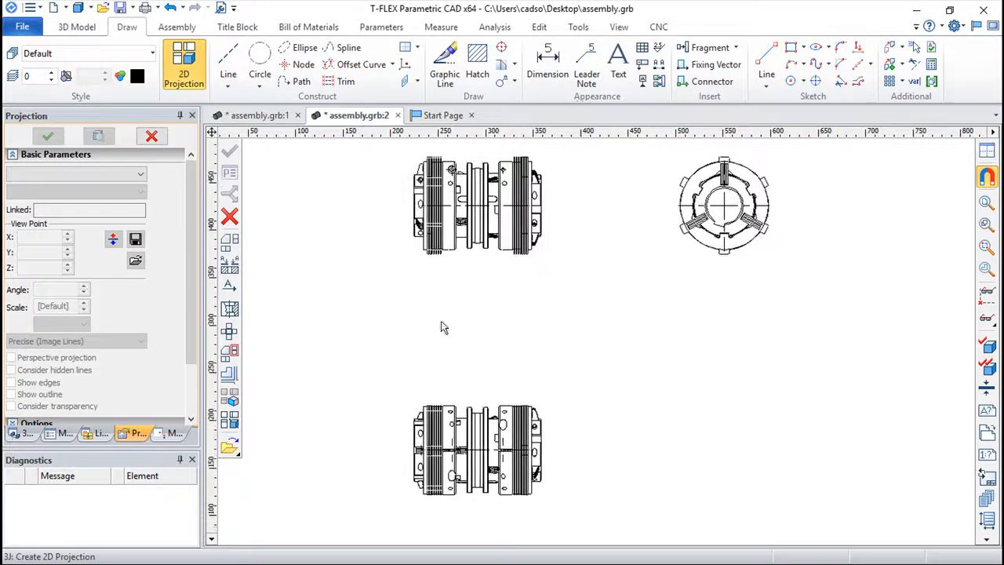
{"action": "left_click", "coordinate": [171, 8]}
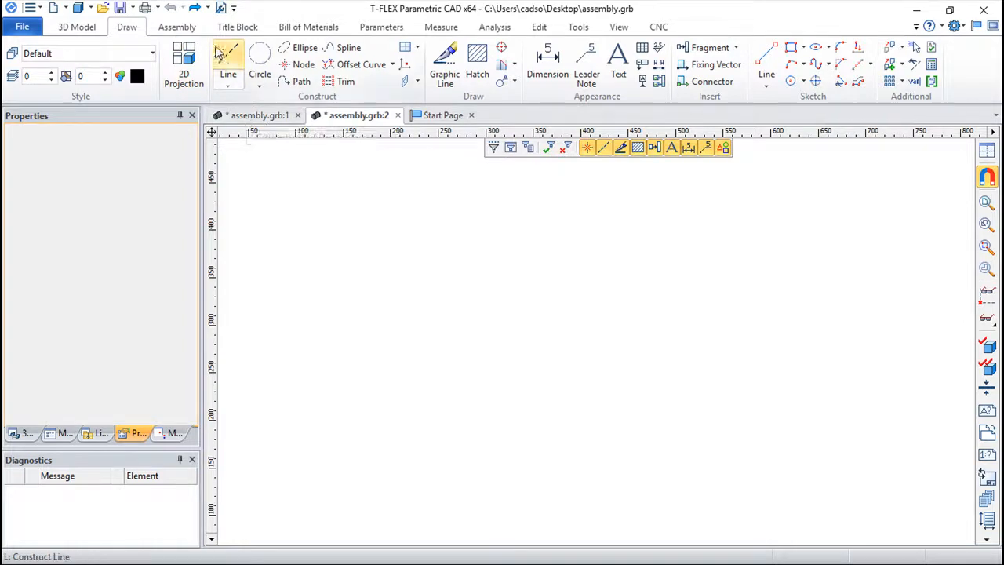
- Try projecting the coupling as an Axonometric View, inspect the result up close, and undo it
{"action": "left_click", "coordinate": [183, 66]}
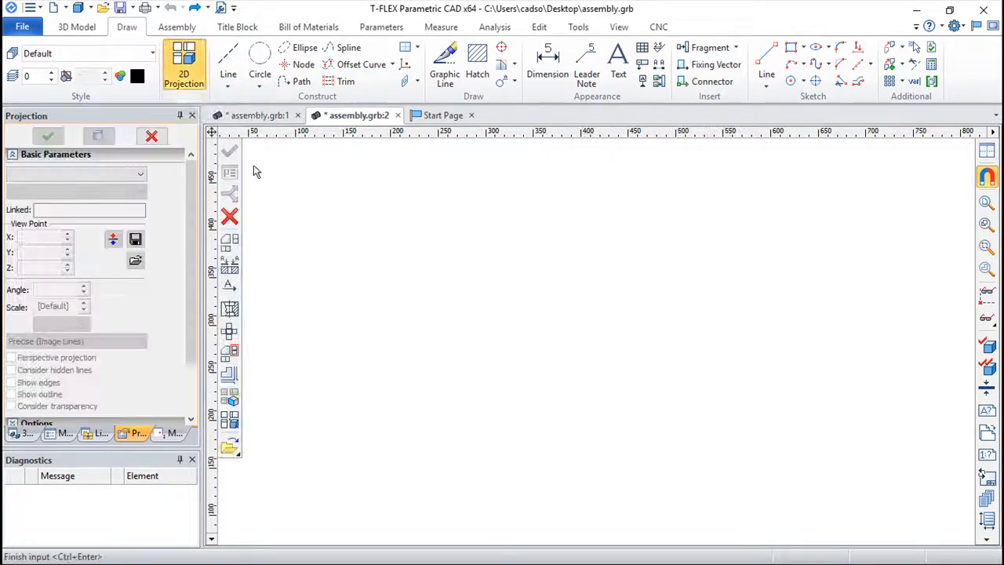
{"action": "left_click", "coordinate": [144, 174]}
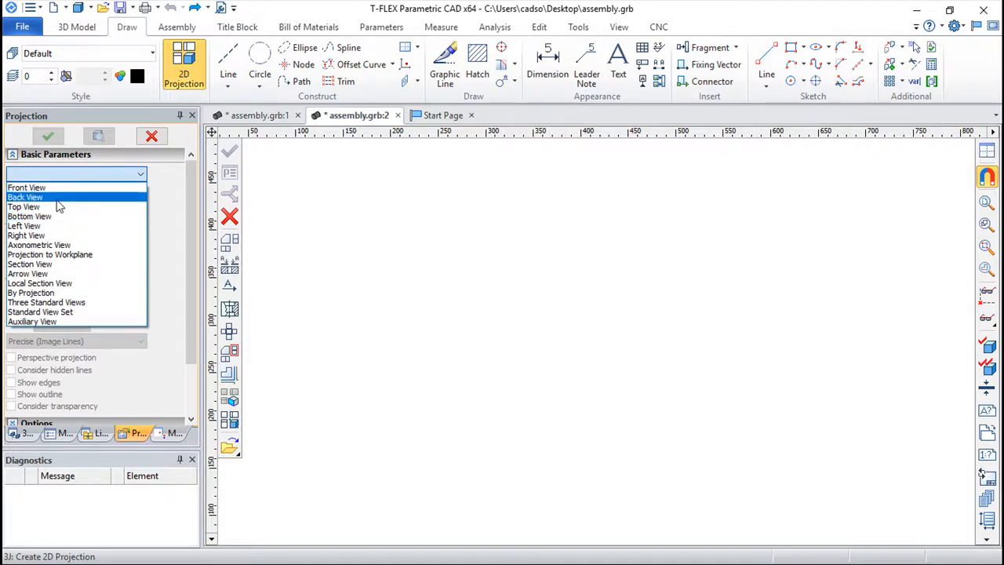
{"action": "left_click", "coordinate": [39, 245]}
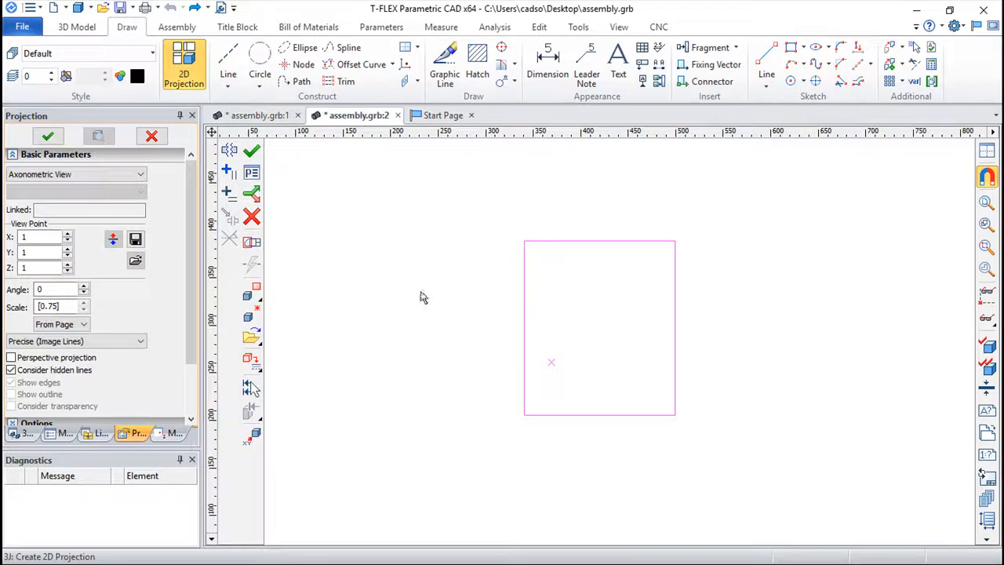
{"action": "left_click", "coordinate": [251, 151]}
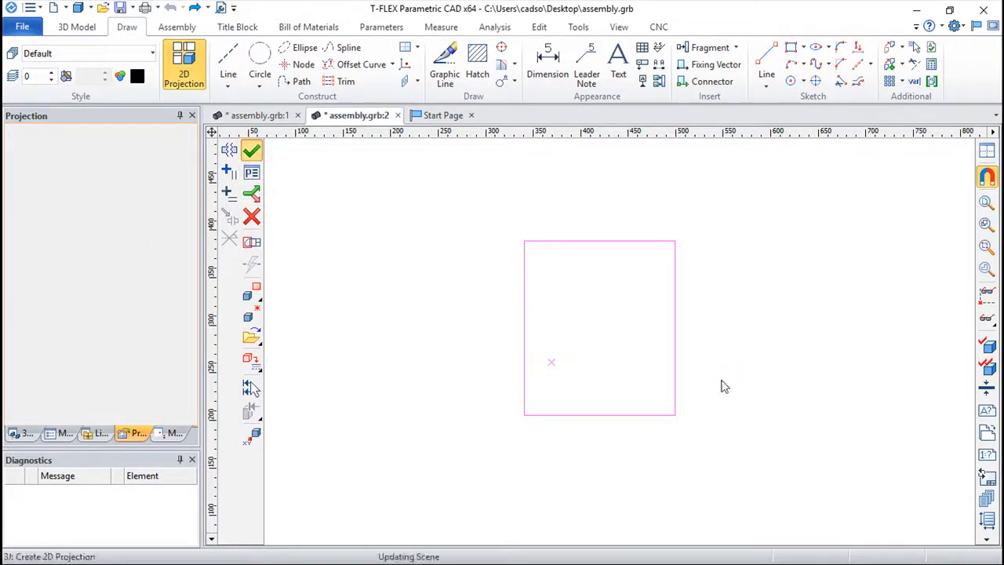
{"action": "scroll", "coordinate": [703, 379], "scroll_direction": "up", "scroll_amount": 5}
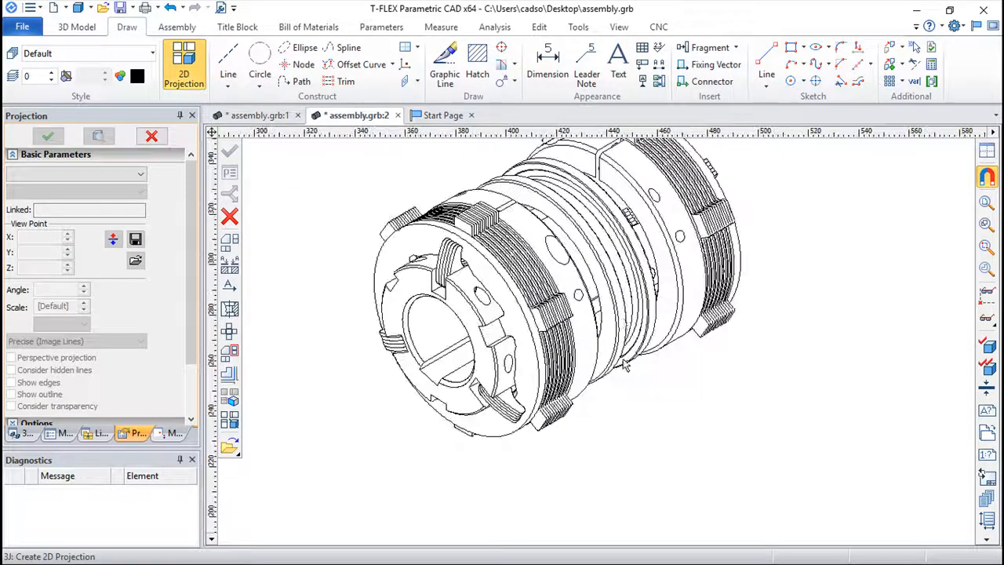
{"action": "middle_click_drag", "start_coordinate": [627, 406], "coordinate": [705, 432]}
{"action": "left_click", "coordinate": [172, 8]}
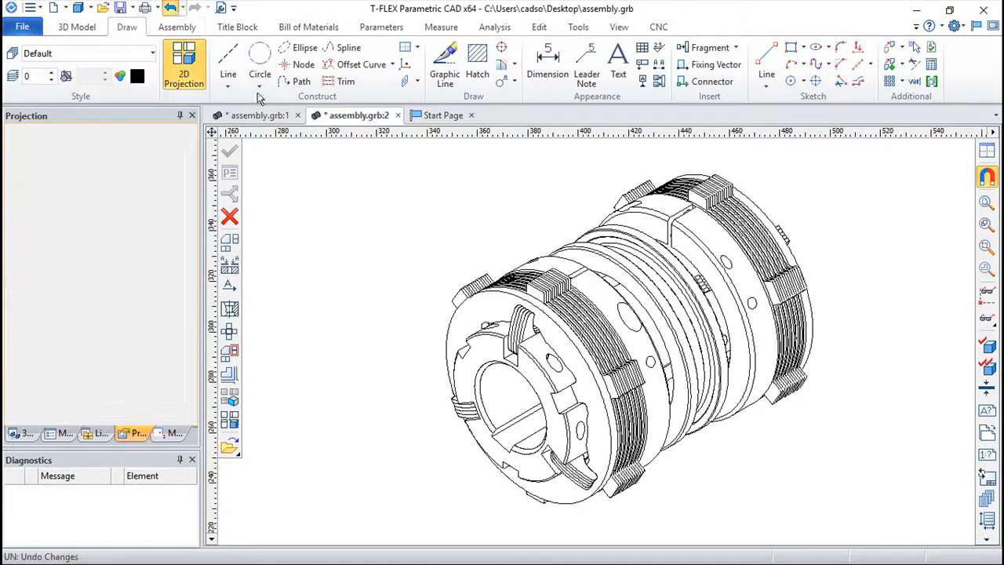
{"action": "left_click", "coordinate": [183, 62]}
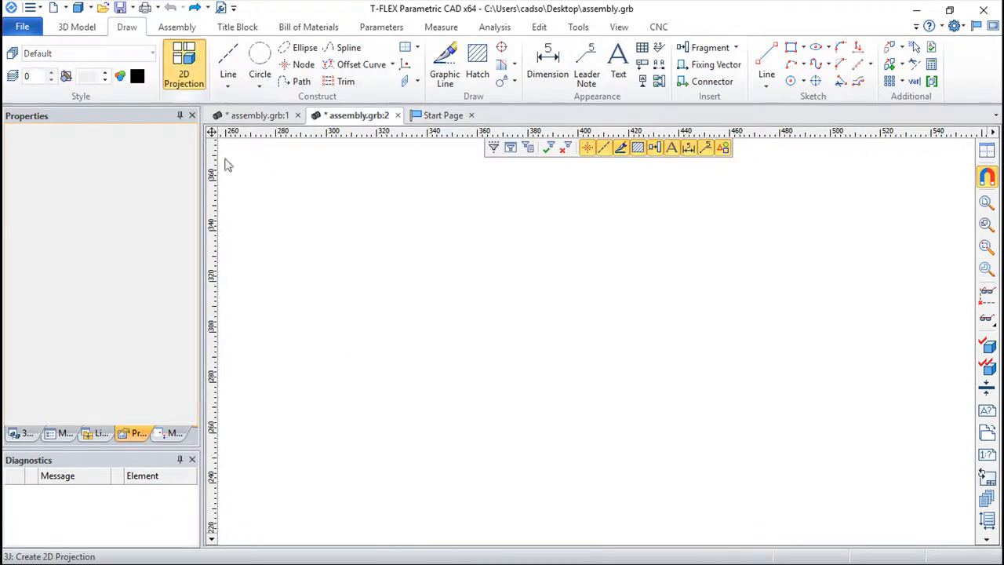
{"action": "left_click", "coordinate": [78, 174]}
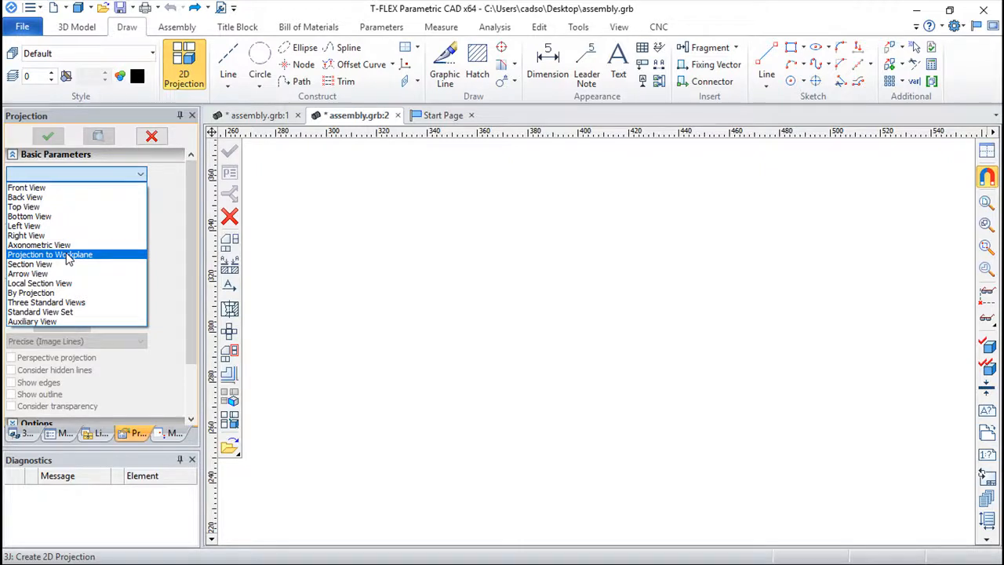
{"action": "left_click", "coordinate": [68, 256]}
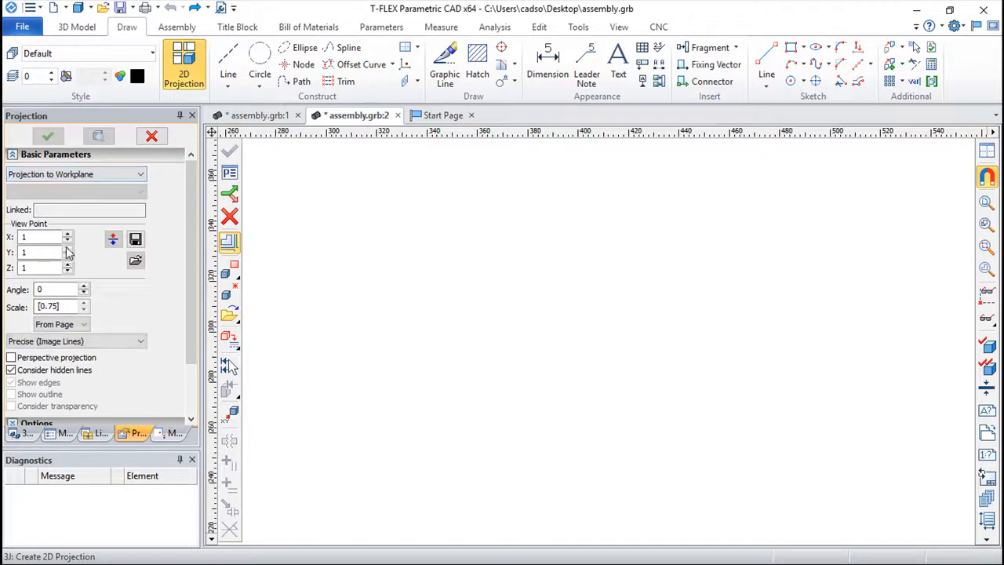
{"action": "left_click", "coordinate": [259, 115]}
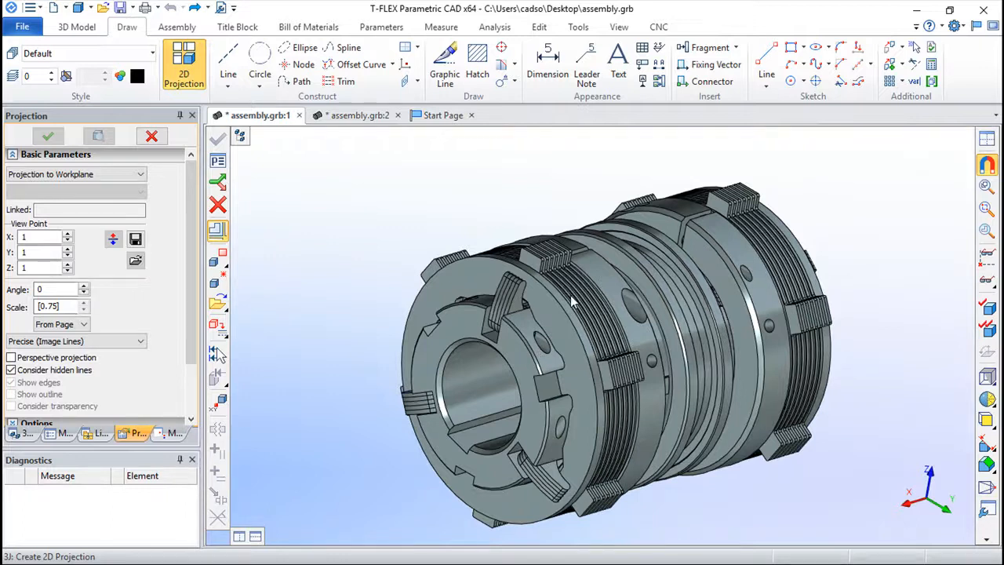
{"action": "left_click", "coordinate": [218, 205]}
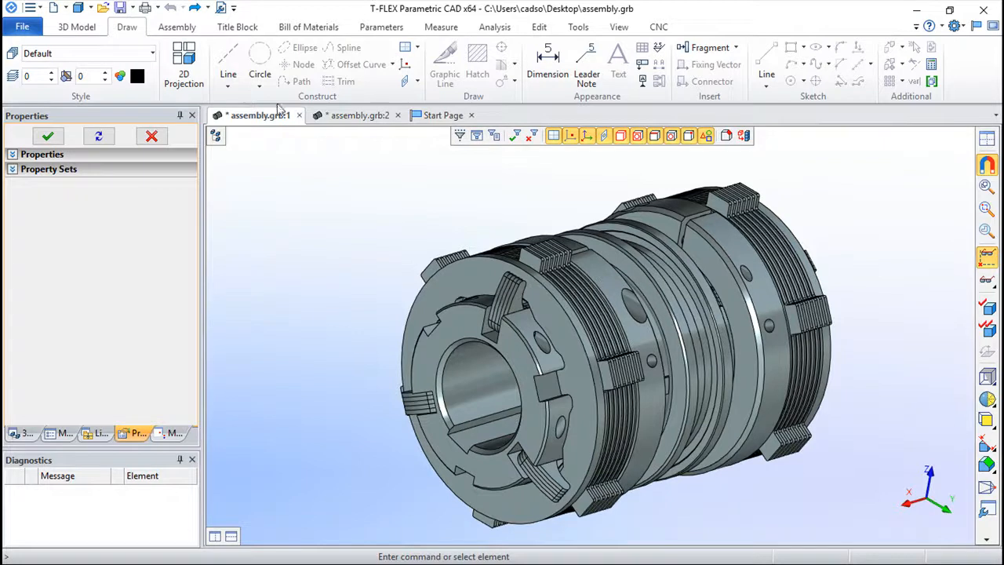
{"action": "left_click", "coordinate": [345, 117]}
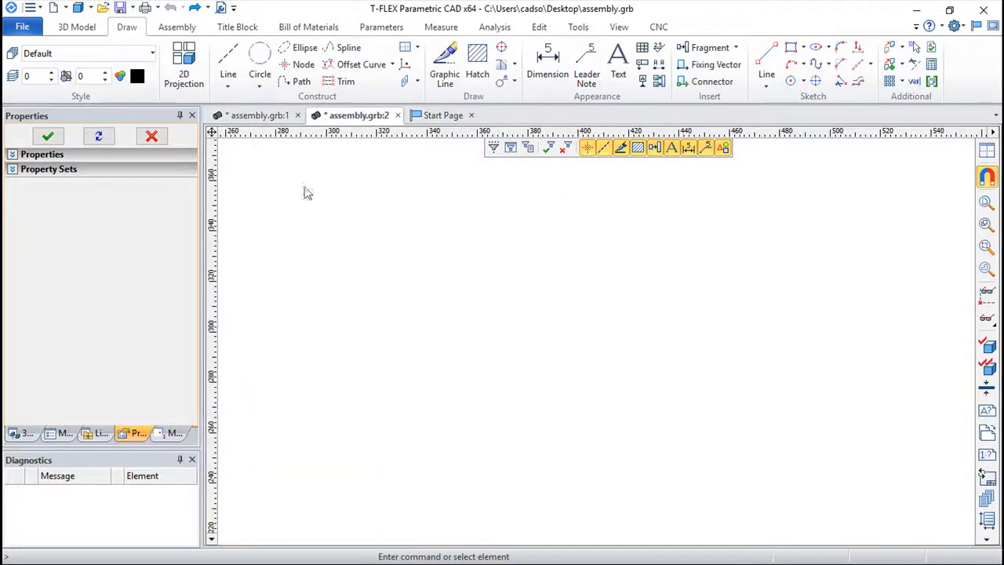
- Project the coupling assembly onto the sheet as Three Standard Views
{"action": "left_click", "coordinate": [184, 64]}
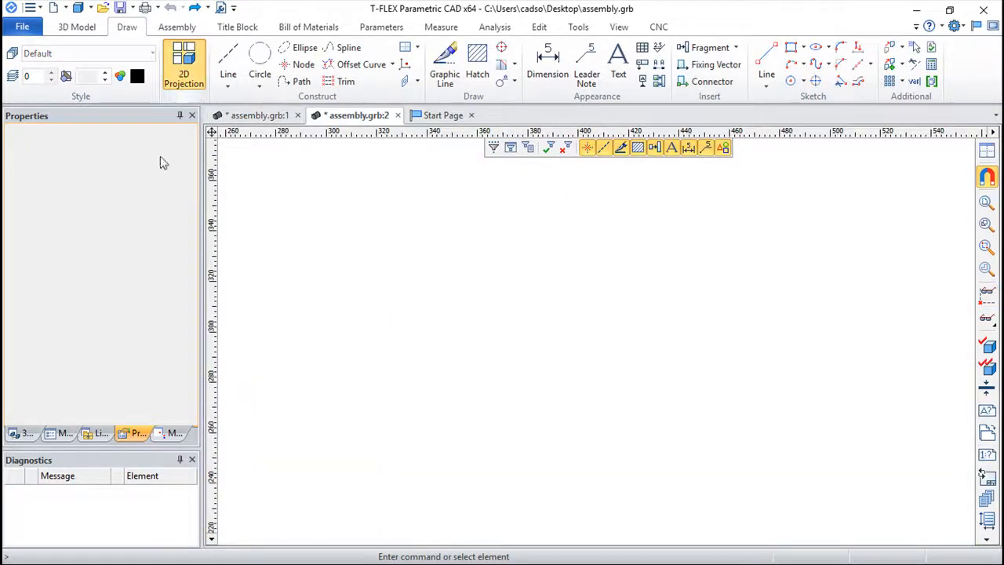
{"action": "left_click", "coordinate": [139, 177]}
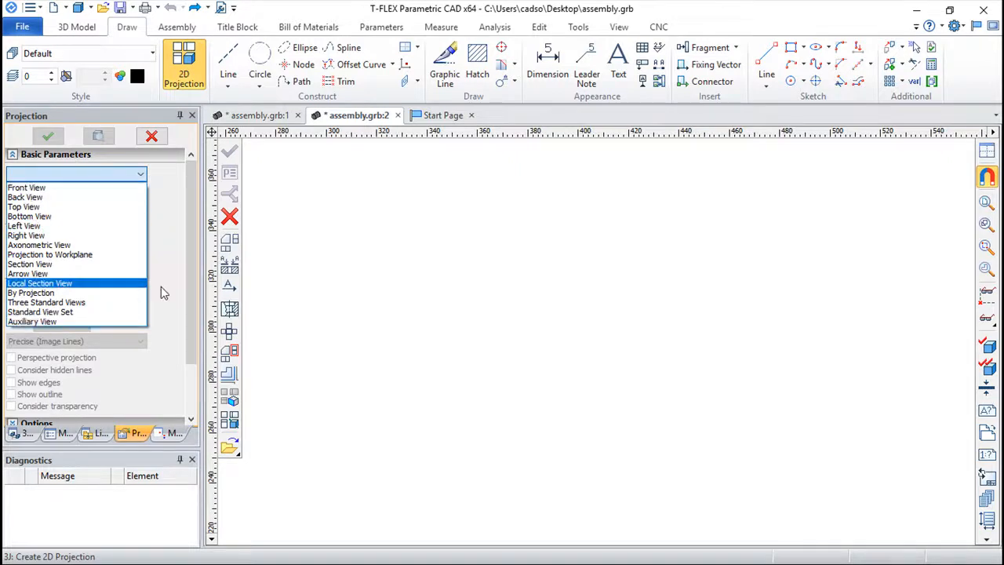
{"action": "left_click", "coordinate": [76, 303]}
{"action": "left_click", "coordinate": [229, 151]}
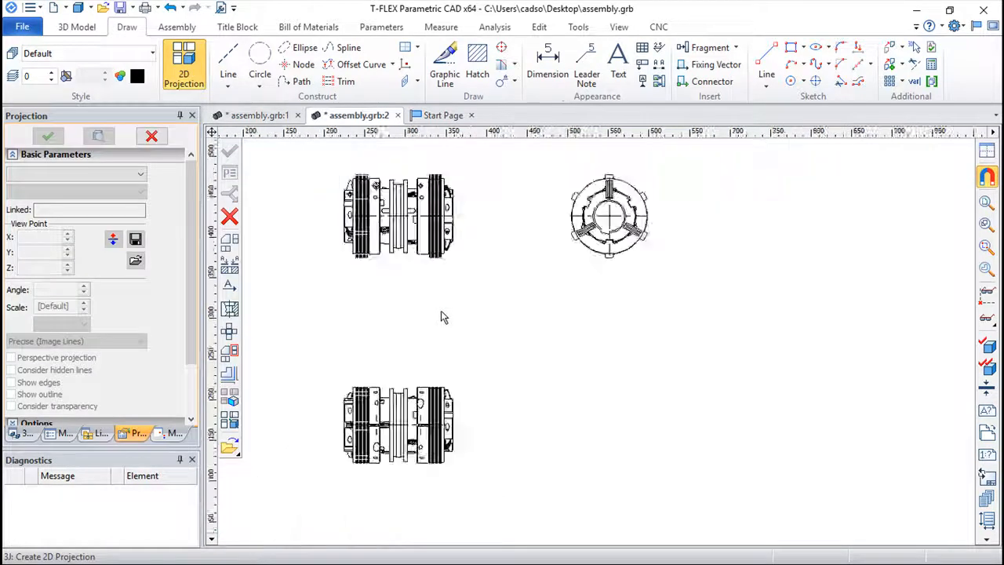
{"action": "mouse_move", "coordinate": [458, 309]}
{"action": "middle_mouse_down"}
{"action": "mouse_move", "coordinate": [529, 345]}
{"action": "mouse_move", "coordinate": [704, 405]}
{"action": "middle_mouse_up"}
{"action": "scroll", "coordinate": [528, 345], "scroll_direction": "up", "scroll_amount": 2}
{"action": "scroll", "coordinate": [618, 347], "scroll_direction": "up", "scroll_amount": 1}
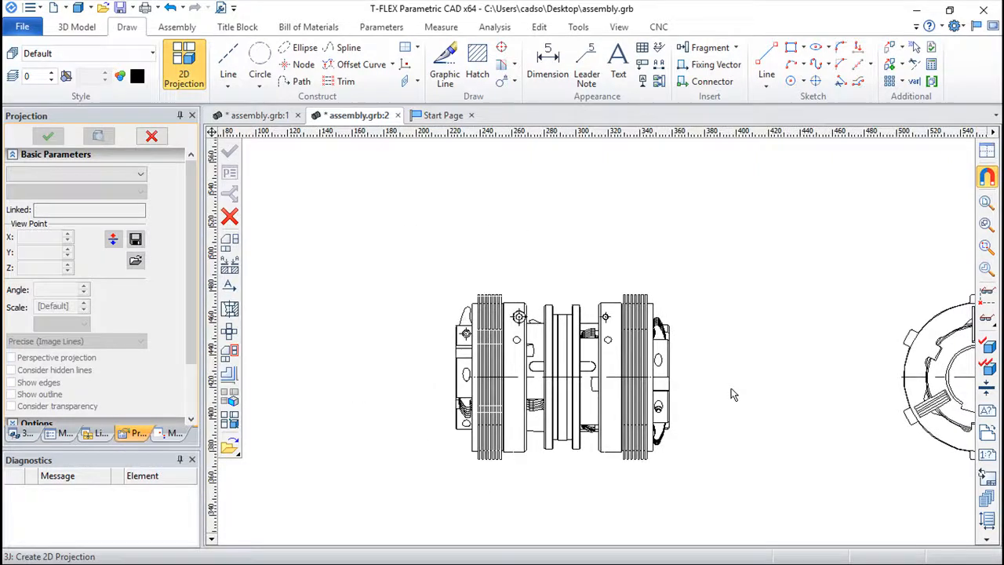
{"action": "middle_click_drag", "start_coordinate": [769, 415], "coordinate": [738, 349]}
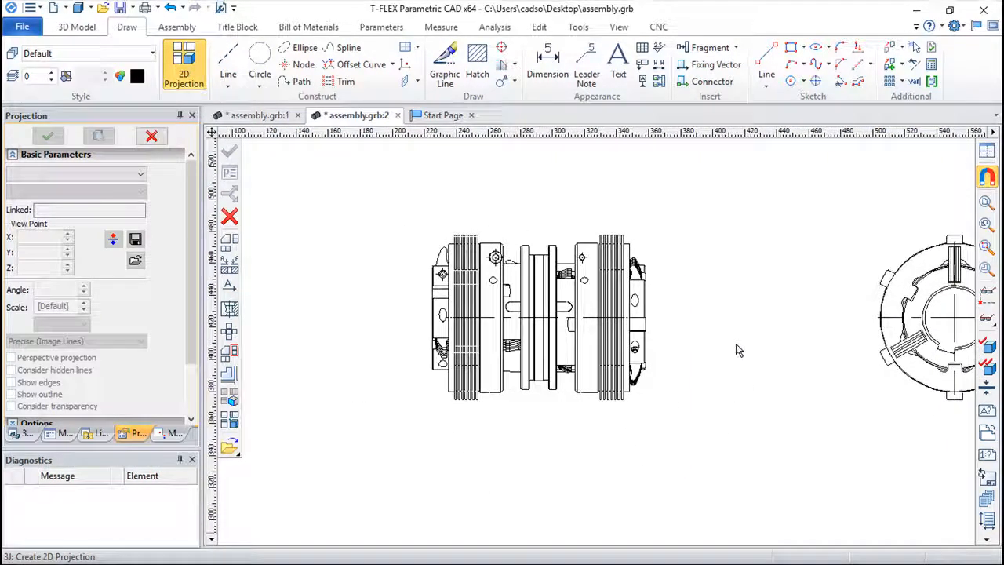
- Draw a straight section line A along the front view's horizontal centre axis, spanning the coupling from end to end
{"action": "left_click", "coordinate": [660, 70]}
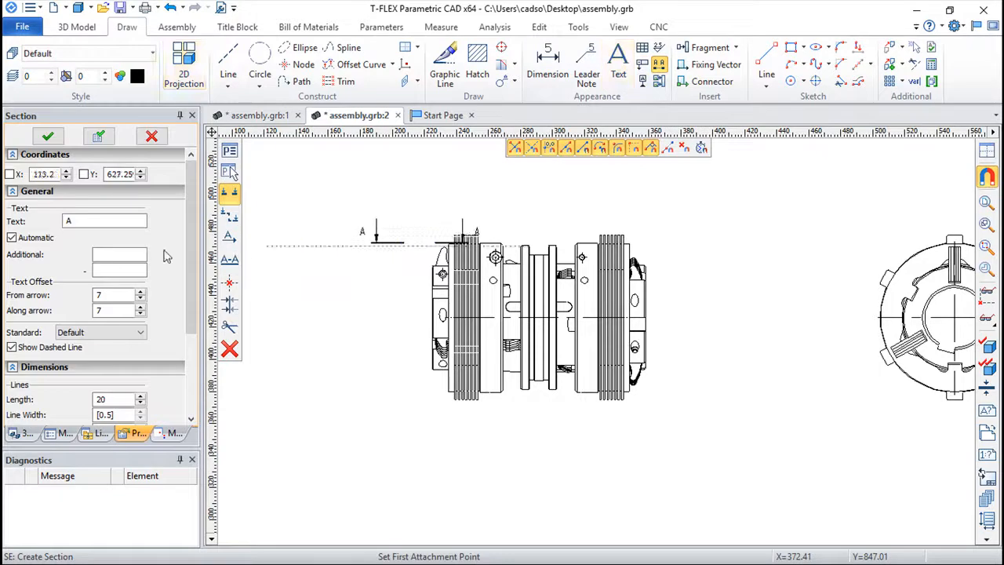
{"action": "mouse_move", "coordinate": [190, 225]}
{"action": "left_mouse_down"}
{"action": "mouse_move", "coordinate": [193, 236]}
{"action": "mouse_move", "coordinate": [202, 222]}
{"action": "left_mouse_up"}
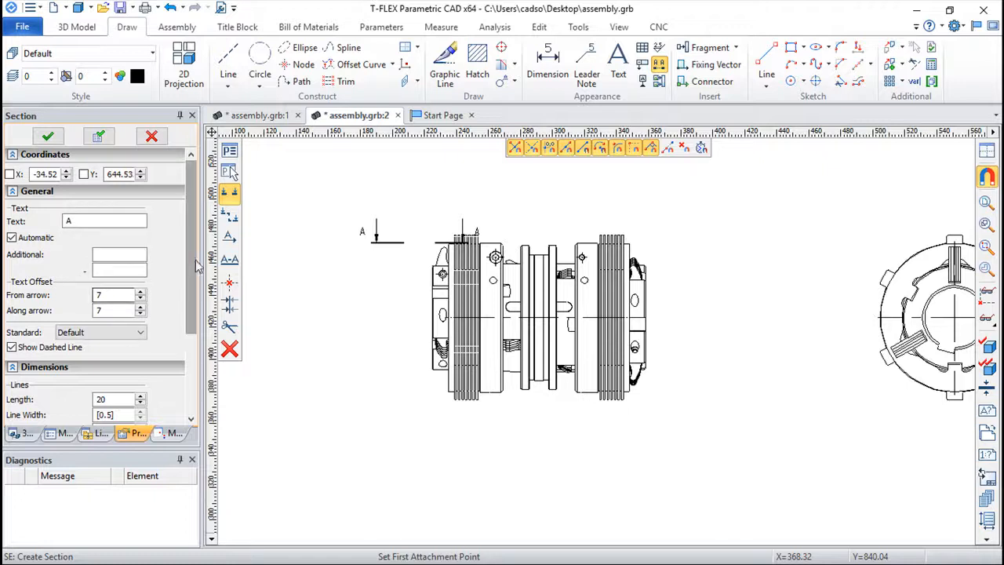
{"action": "scroll", "coordinate": [104, 302], "scroll_direction": "down", "scroll_amount": 3}
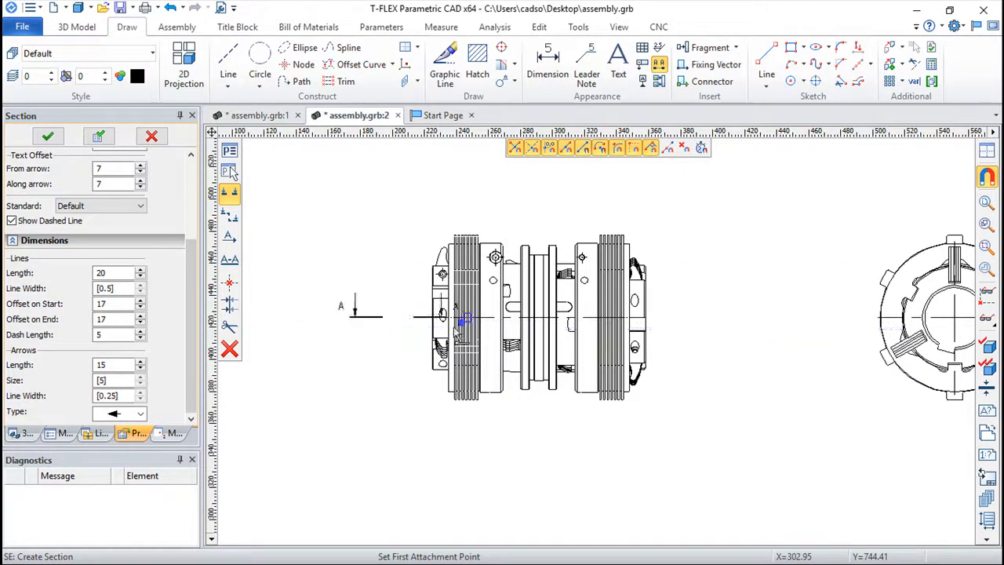
{"action": "scroll", "coordinate": [472, 347], "scroll_direction": "up", "scroll_amount": 3}
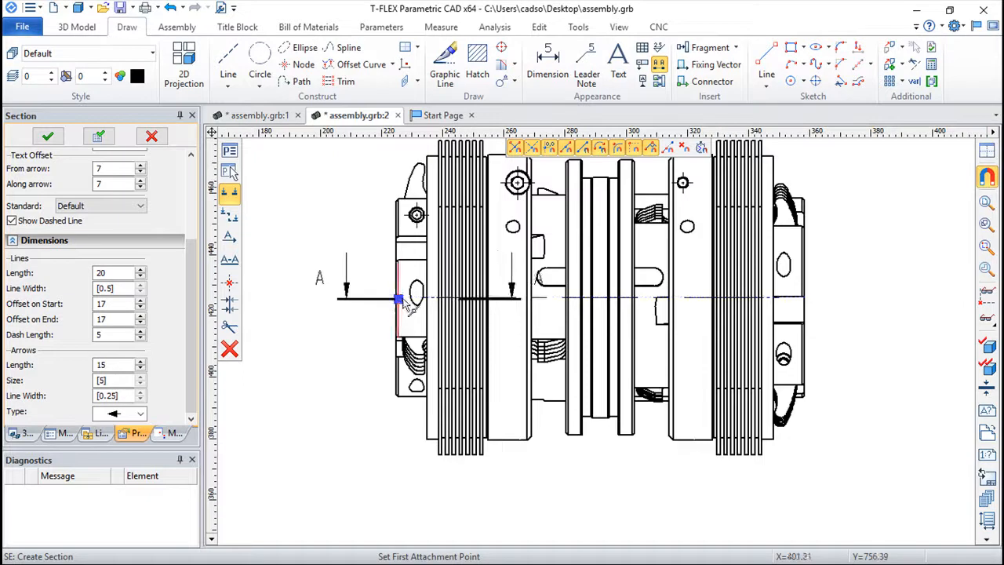
{"action": "left_click", "coordinate": [396, 299]}
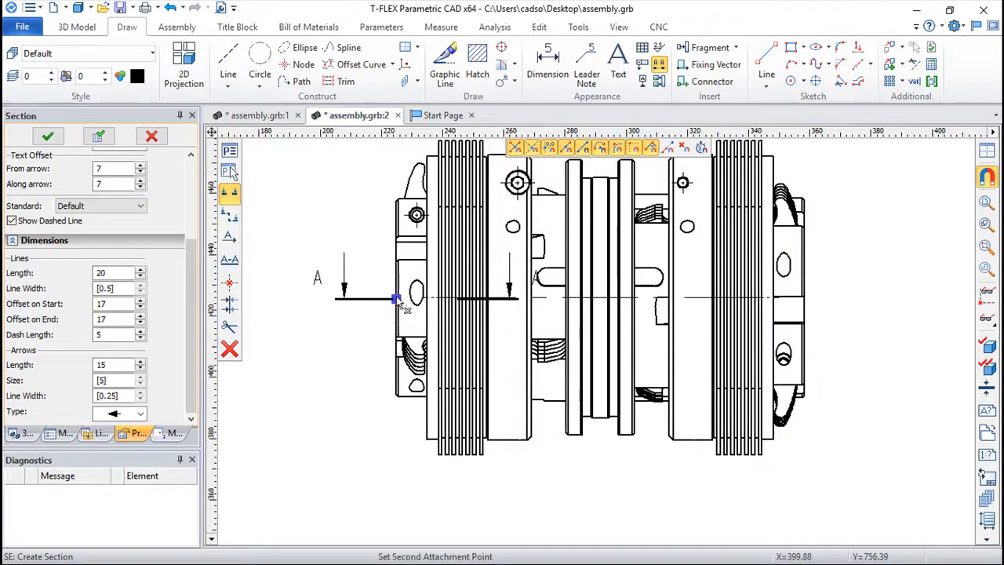
{"action": "left_click", "coordinate": [804, 298]}
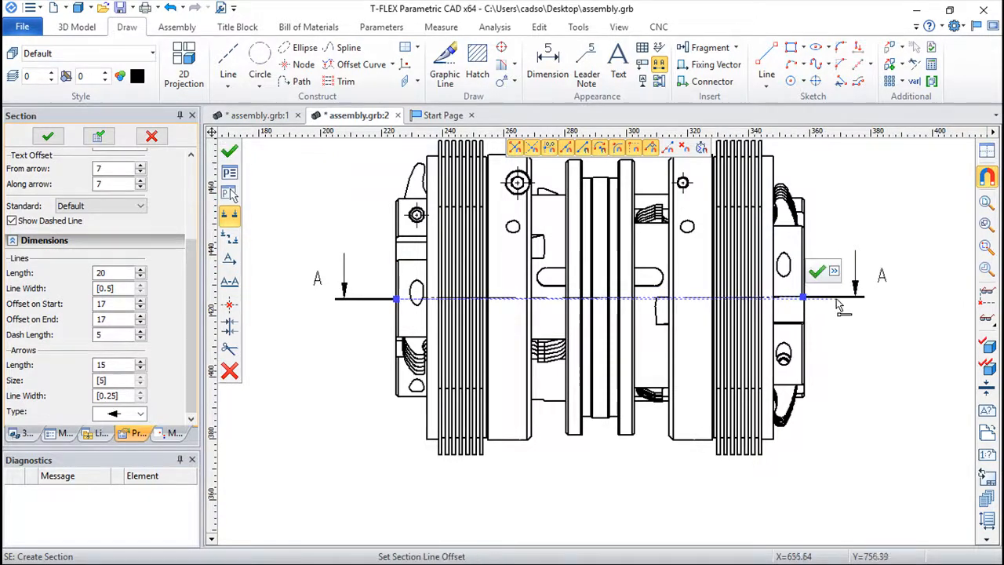
{"action": "left_click", "coordinate": [816, 279]}
{"action": "key", "text": "Escape"}
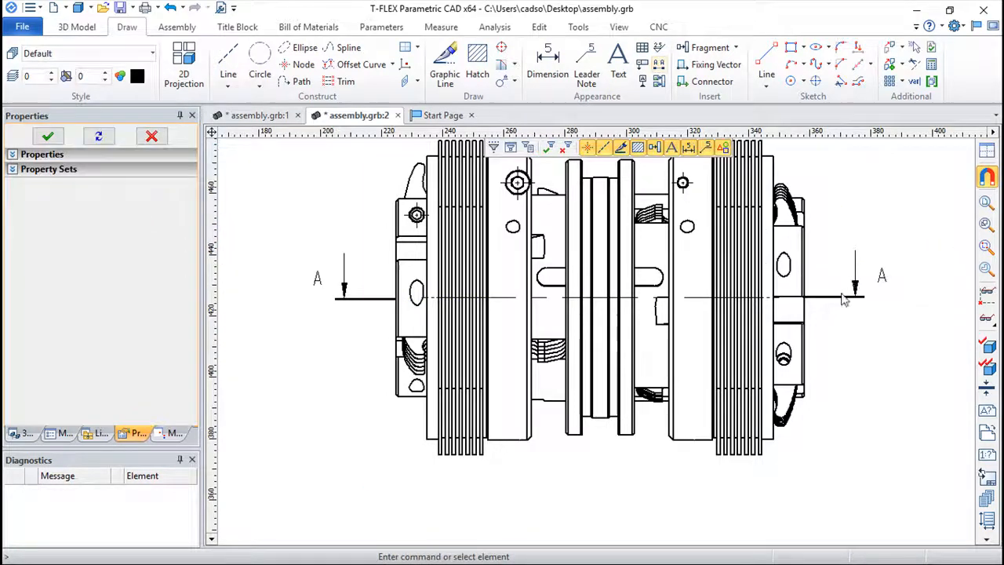
- Try creating a Section View from section line A, placed between the front view and the view beneath it
{"action": "scroll", "coordinate": [854, 337], "scroll_direction": "down", "scroll_amount": 5}
{"action": "middle_click_drag", "start_coordinate": [853, 337], "coordinate": [657, 305]}
{"action": "scroll", "coordinate": [663, 330], "scroll_direction": "down", "scroll_amount": 3}
{"action": "scroll", "coordinate": [665, 306], "scroll_direction": "up", "scroll_amount": 2}
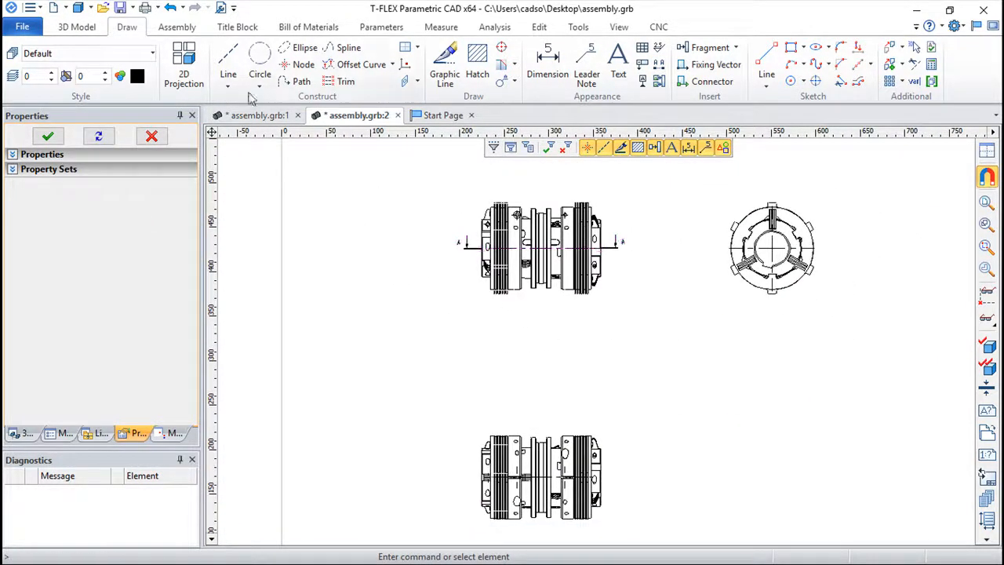
{"action": "left_click", "coordinate": [188, 67]}
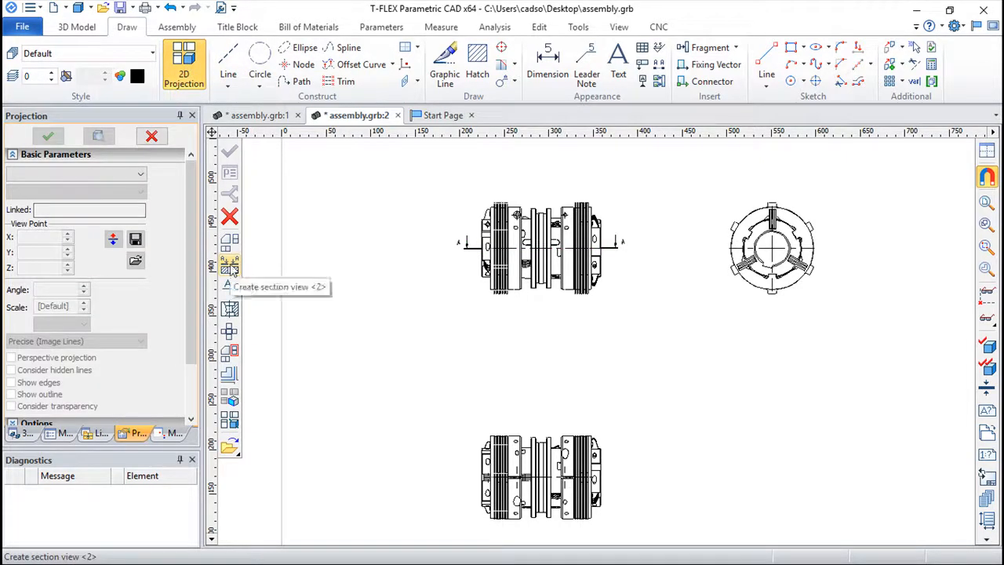
{"action": "left_click", "coordinate": [137, 173]}
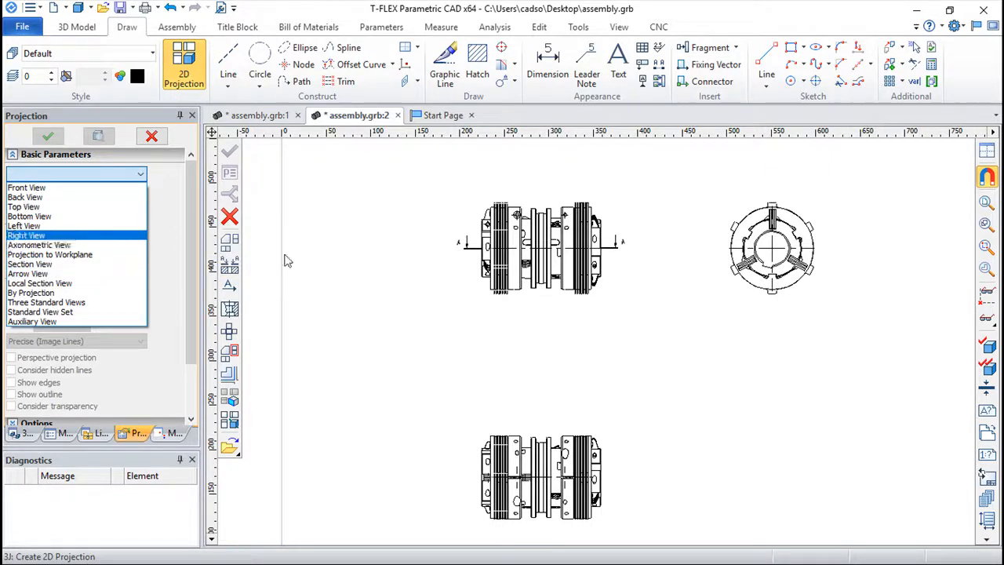
{"action": "left_click", "coordinate": [227, 267]}
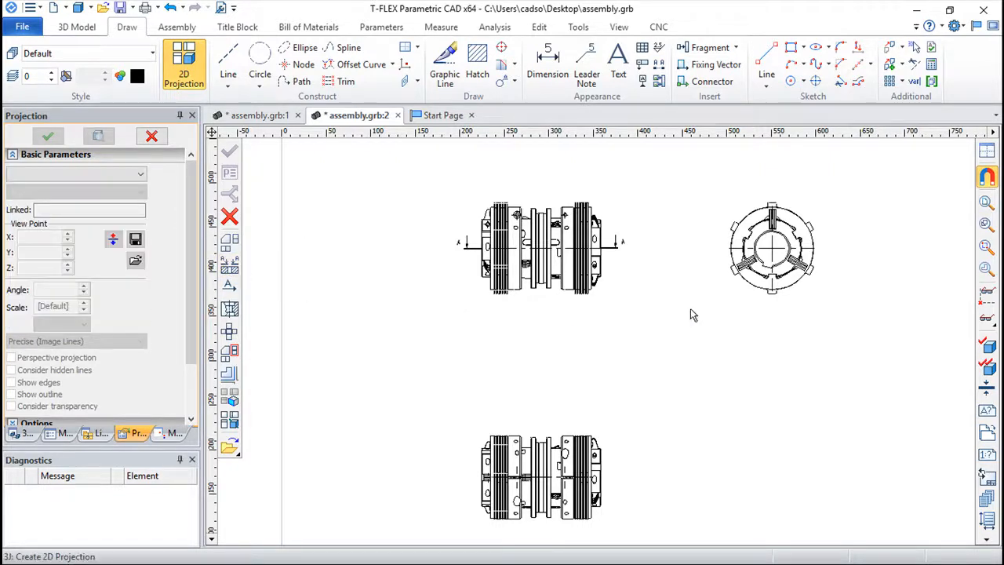
{"action": "left_click", "coordinate": [617, 249]}
{"action": "scroll", "coordinate": [641, 270], "scroll_direction": "up", "scroll_amount": 2}
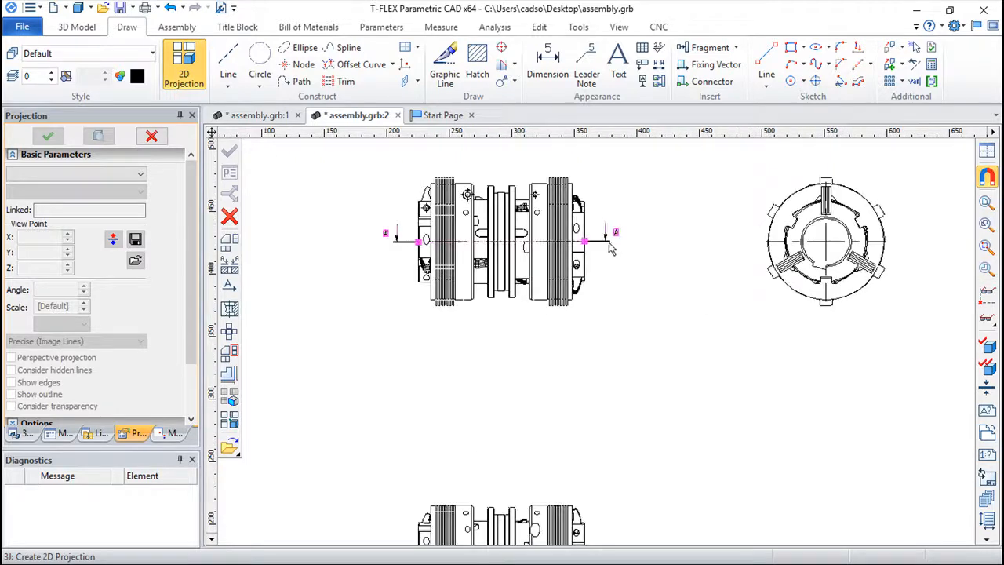
{"action": "left_click", "coordinate": [608, 246]}
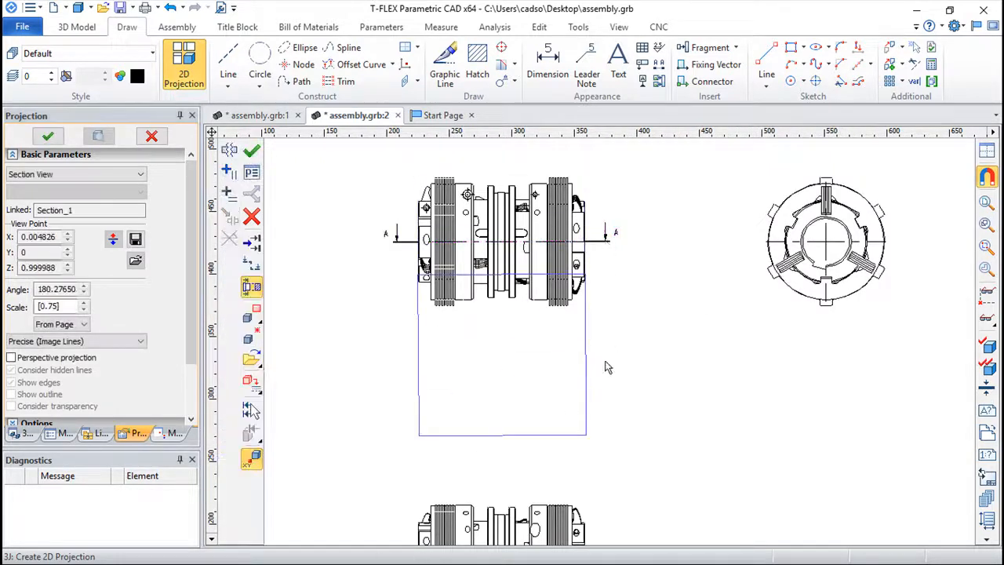
{"action": "left_click", "coordinate": [604, 404]}
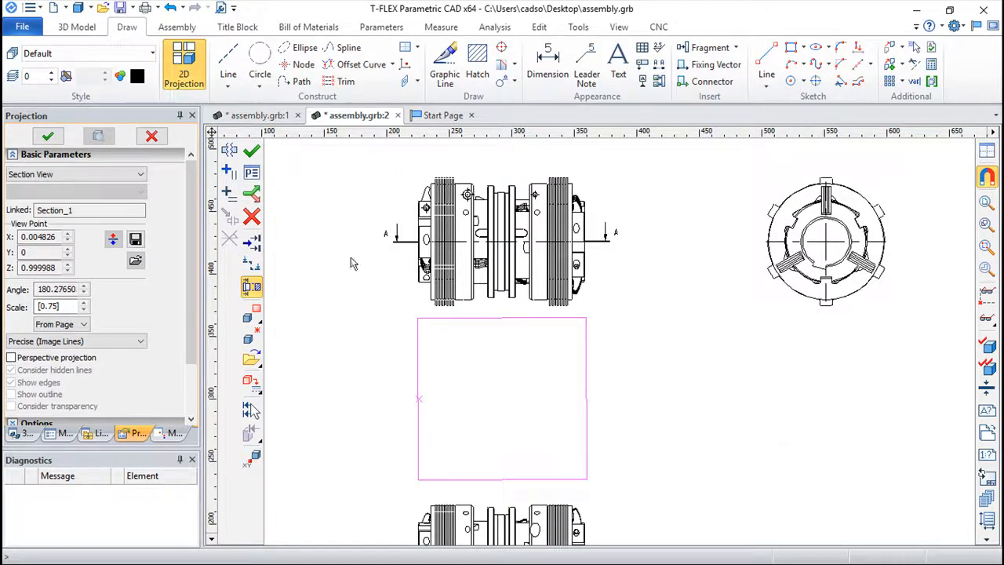
{"action": "left_click", "coordinate": [251, 150]}
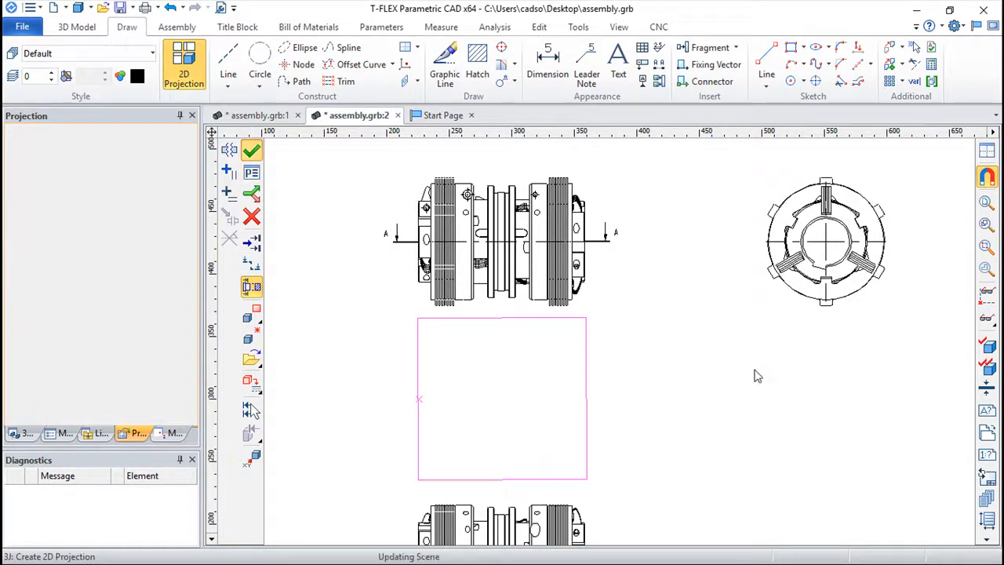
- Inspect the A-A section view up close and undo it
{"action": "scroll", "coordinate": [587, 377], "scroll_direction": "up", "scroll_amount": 3}
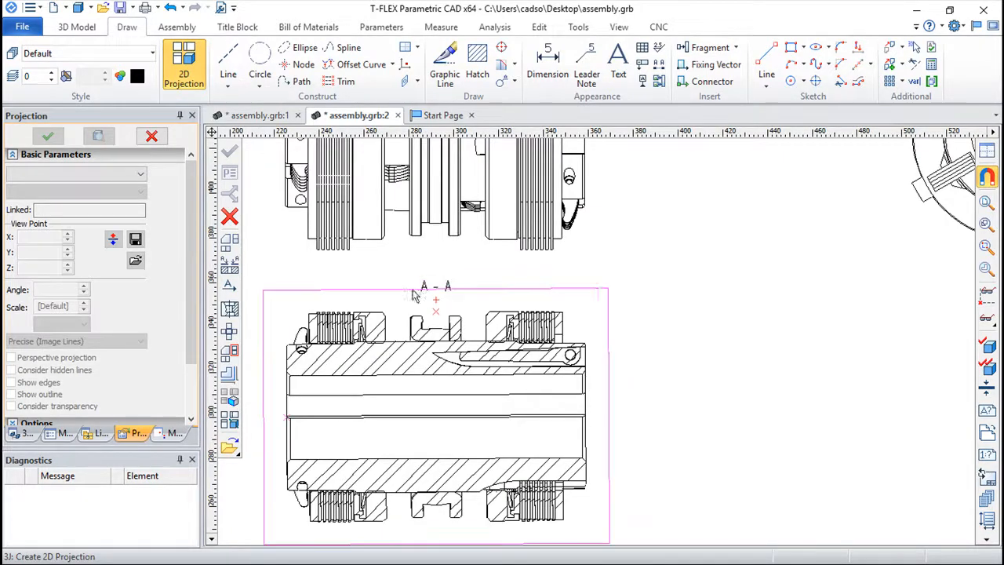
{"action": "scroll", "coordinate": [645, 262], "scroll_direction": "down", "scroll_amount": 2}
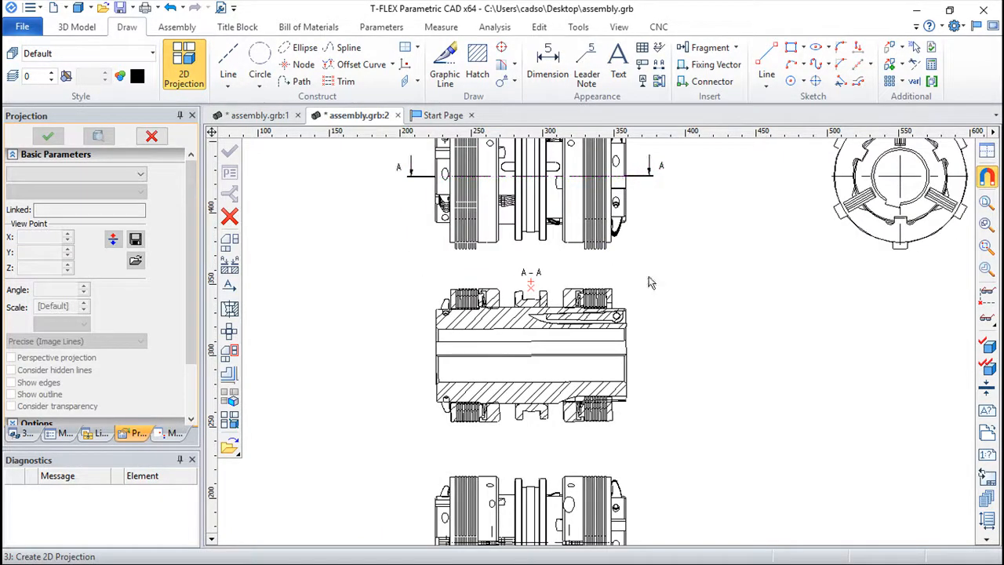
{"action": "key", "text": "Escape"}
{"action": "scroll", "coordinate": [646, 298], "scroll_direction": "down", "scroll_amount": 2}
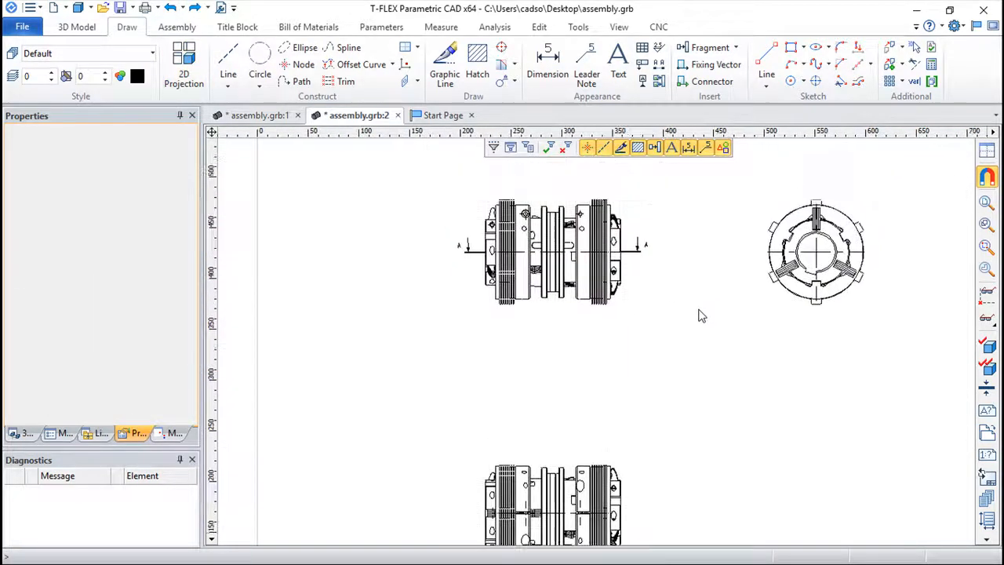
- Draw a broken section line B with seven points, running from beyond the front view's upper-left across the coupling to its right
{"action": "scroll", "coordinate": [642, 238], "scroll_direction": "up", "scroll_amount": 2}
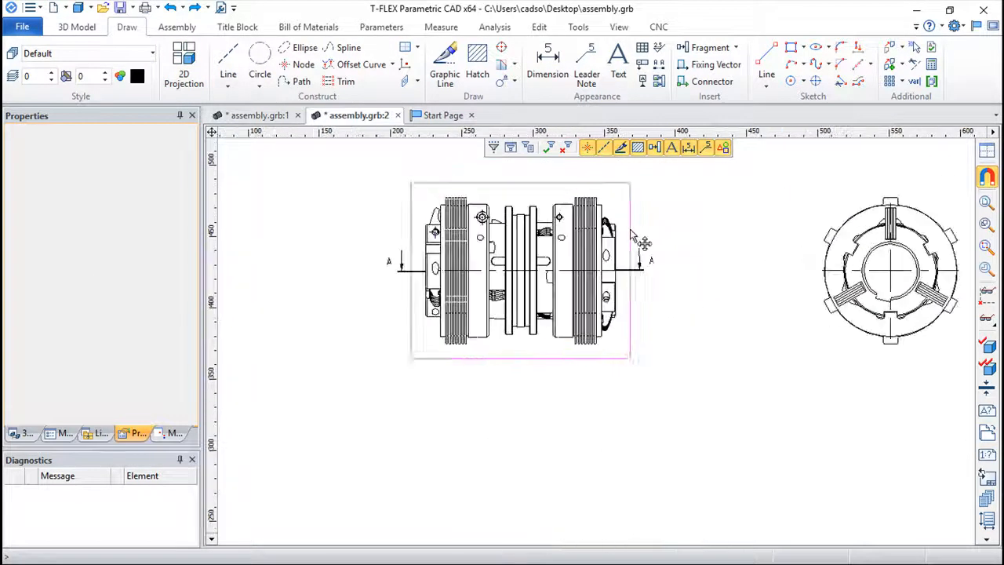
{"action": "left_click", "coordinate": [659, 66]}
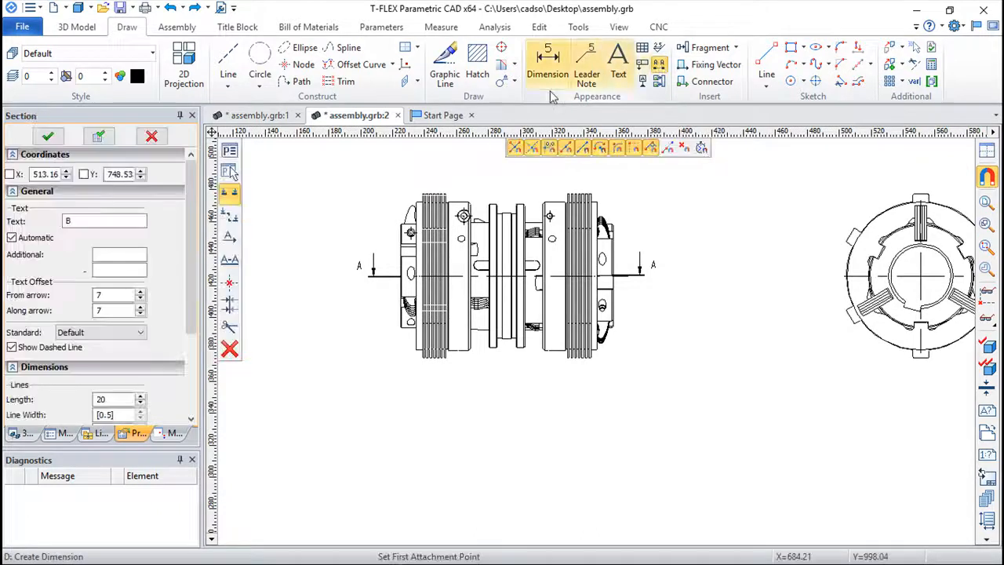
{"action": "left_click", "coordinate": [229, 218]}
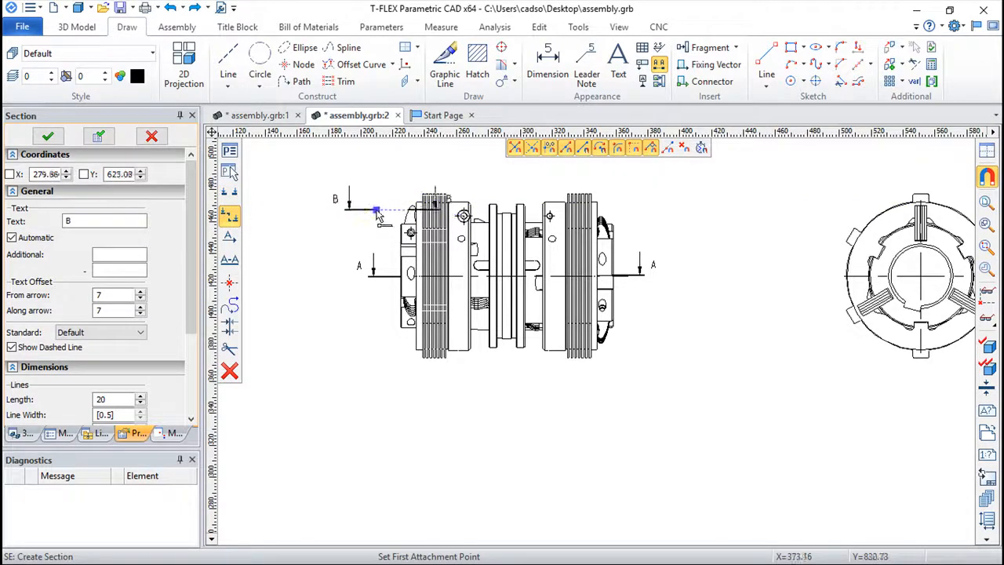
{"action": "left_click", "coordinate": [377, 208]}
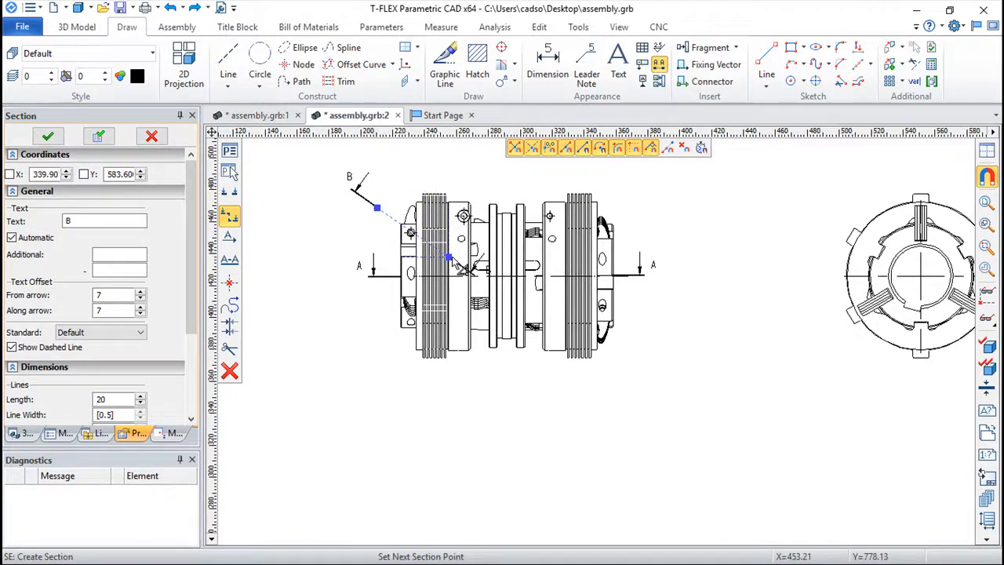
{"action": "left_click", "coordinate": [452, 259]}
{"action": "left_click", "coordinate": [502, 257]}
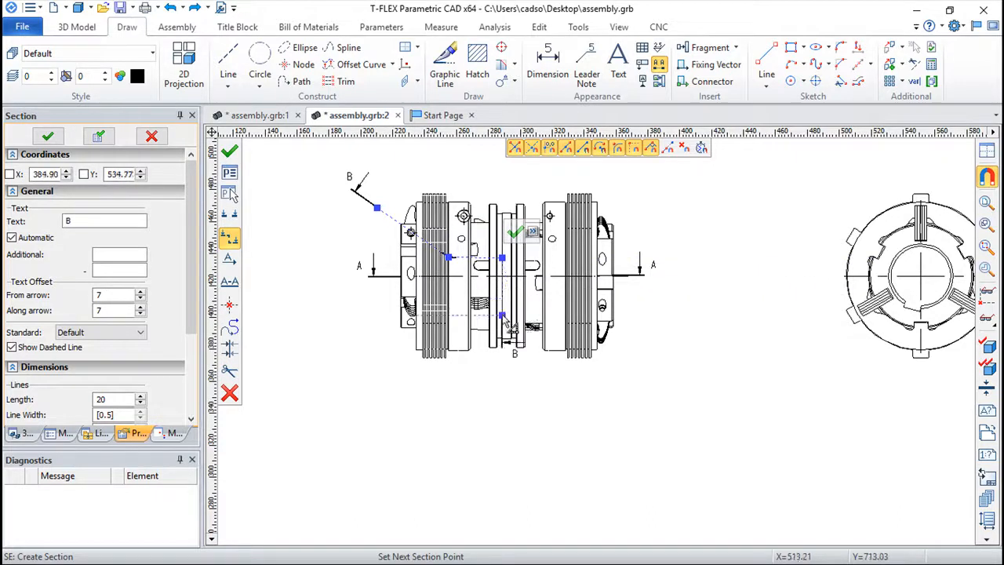
{"action": "left_click", "coordinate": [502, 316]}
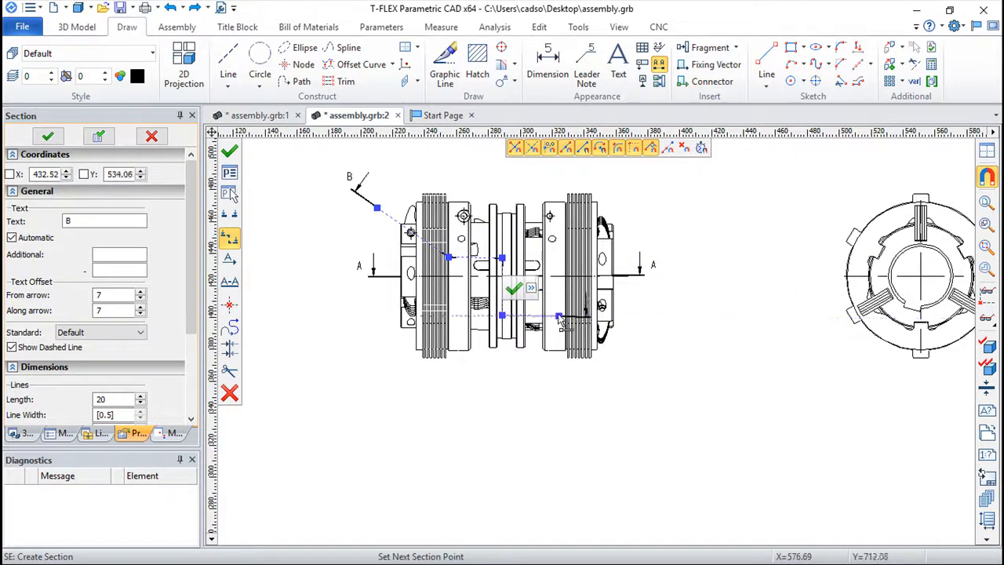
{"action": "left_click", "coordinate": [557, 314]}
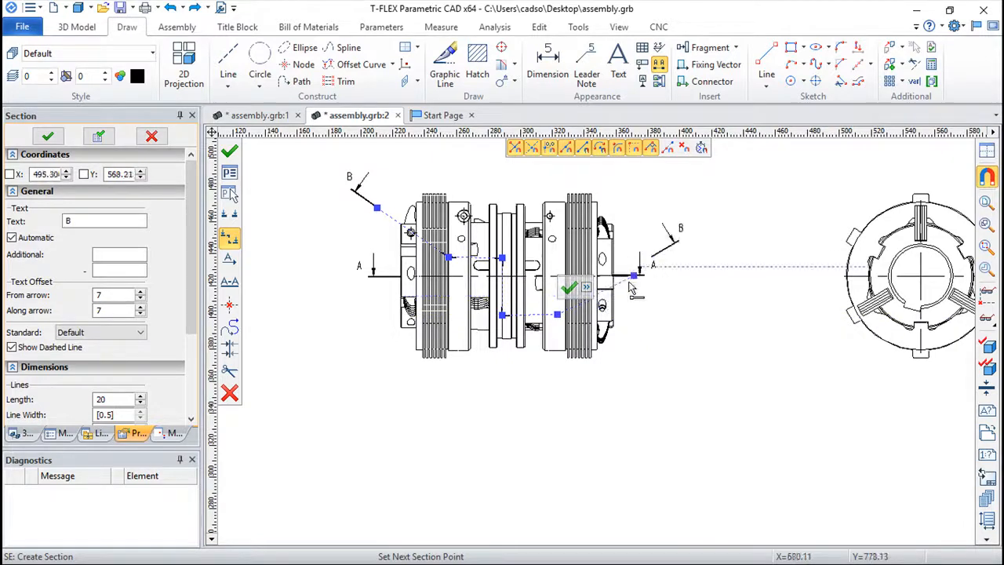
{"action": "left_click", "coordinate": [601, 295]}
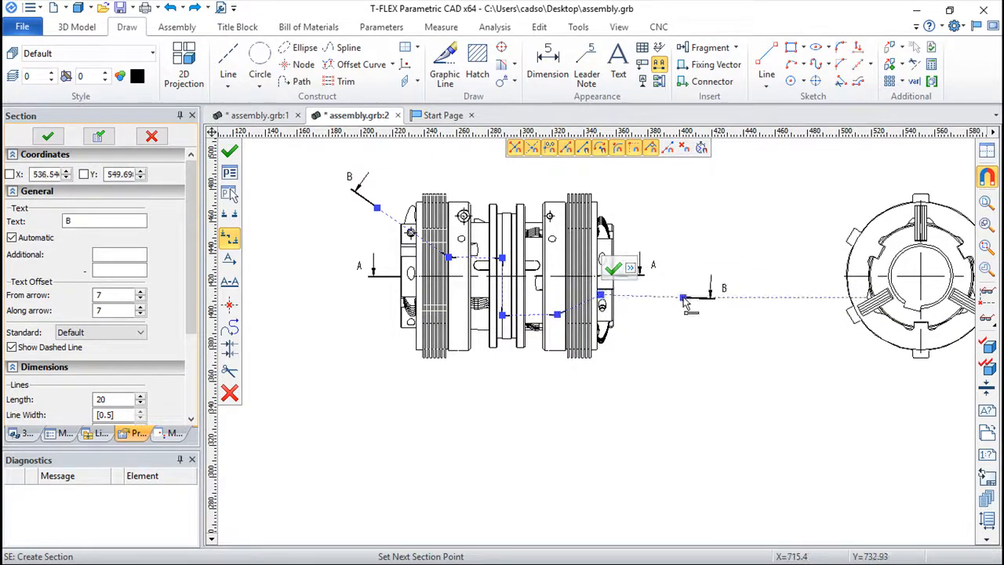
{"action": "left_click", "coordinate": [685, 295]}
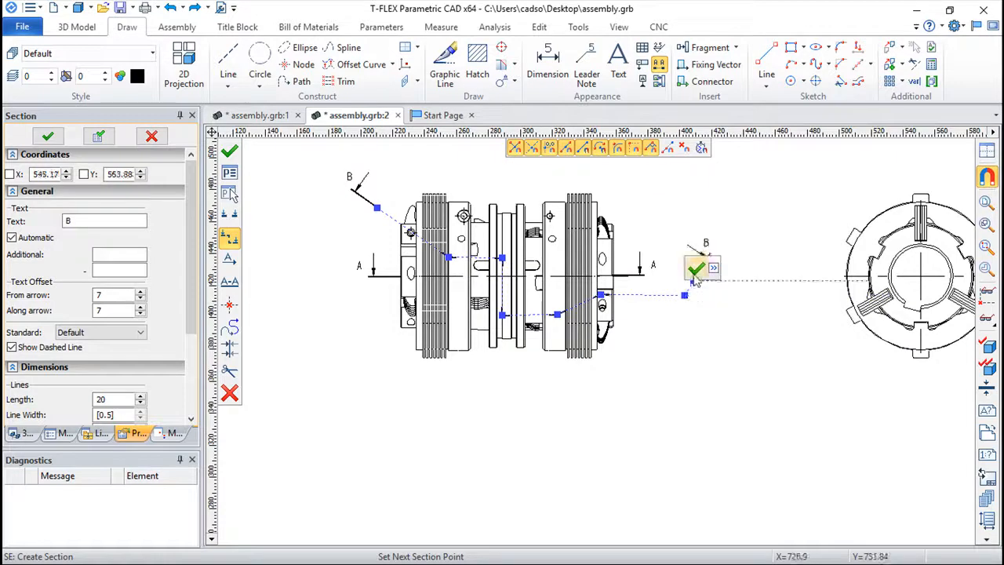
{"action": "left_click", "coordinate": [706, 243]}
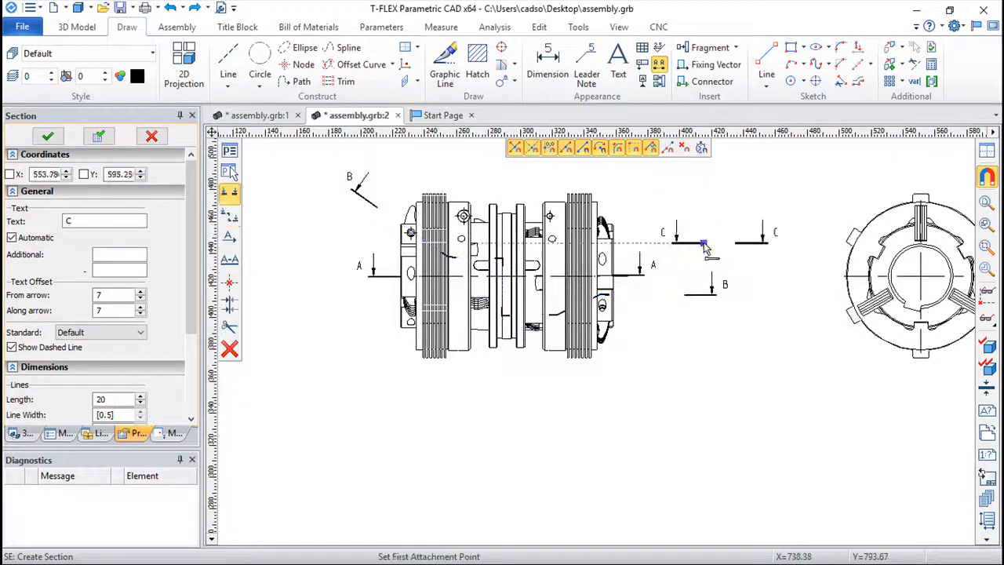
{"action": "key", "text": "Escape"}
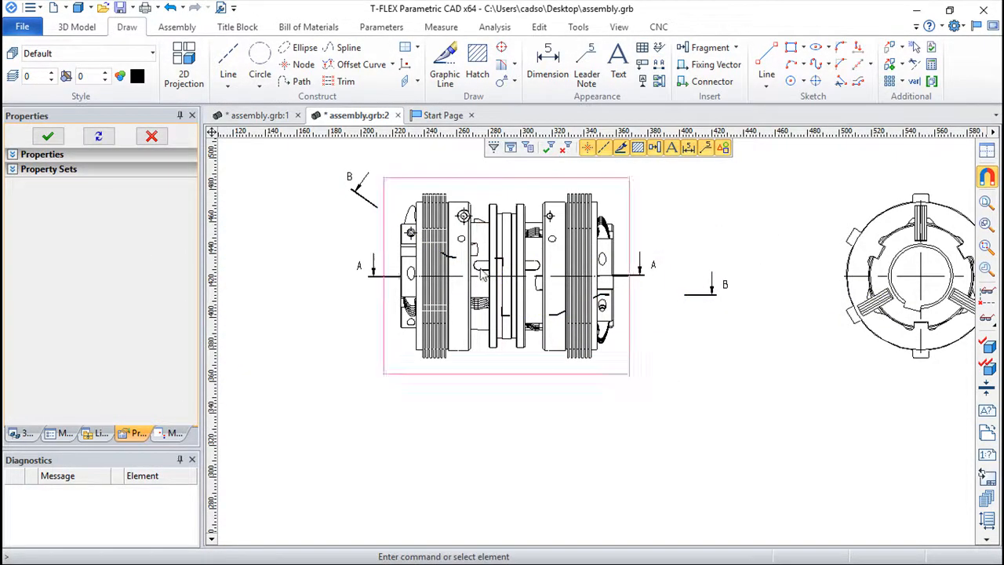
{"action": "scroll", "coordinate": [688, 217], "scroll_direction": "down", "scroll_amount": 2}
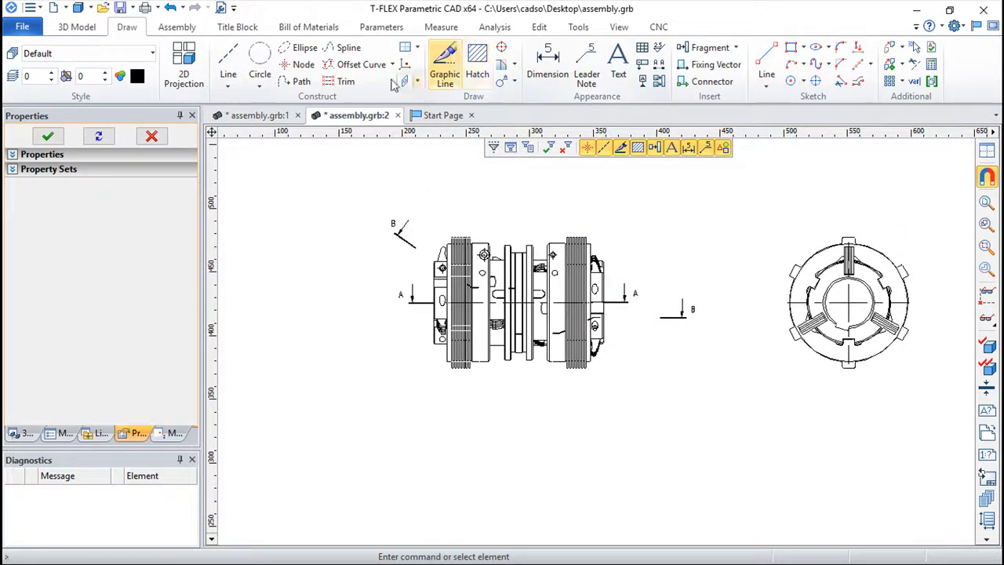
- Try creating a Section View from broken section line B, placed between the front view and the view beneath it
{"action": "left_click", "coordinate": [181, 59]}
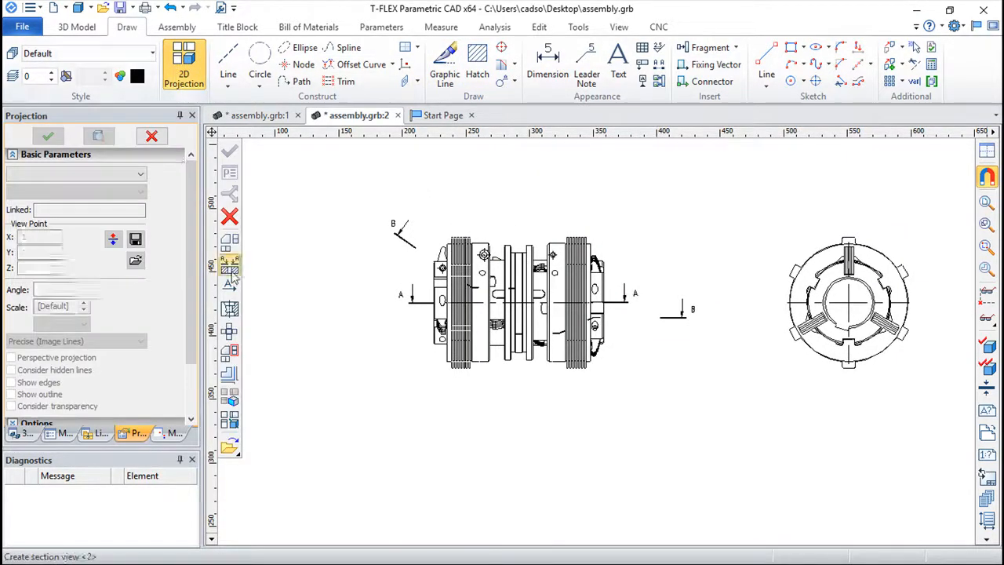
{"action": "left_click", "coordinate": [230, 265]}
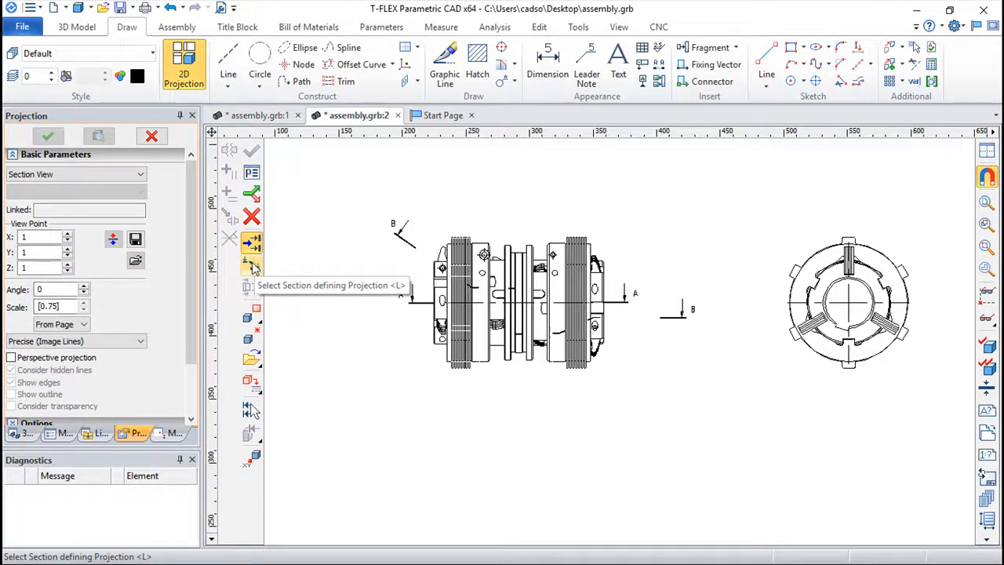
{"action": "left_click", "coordinate": [679, 320]}
{"action": "scroll", "coordinate": [455, 433], "scroll_direction": "down", "scroll_amount": 2}
{"action": "mouse_move", "coordinate": [439, 449]}
{"action": "middle_mouse_down"}
{"action": "mouse_move", "coordinate": [413, 363]}
{"action": "mouse_move", "coordinate": [480, 322]}
{"action": "middle_mouse_up"}
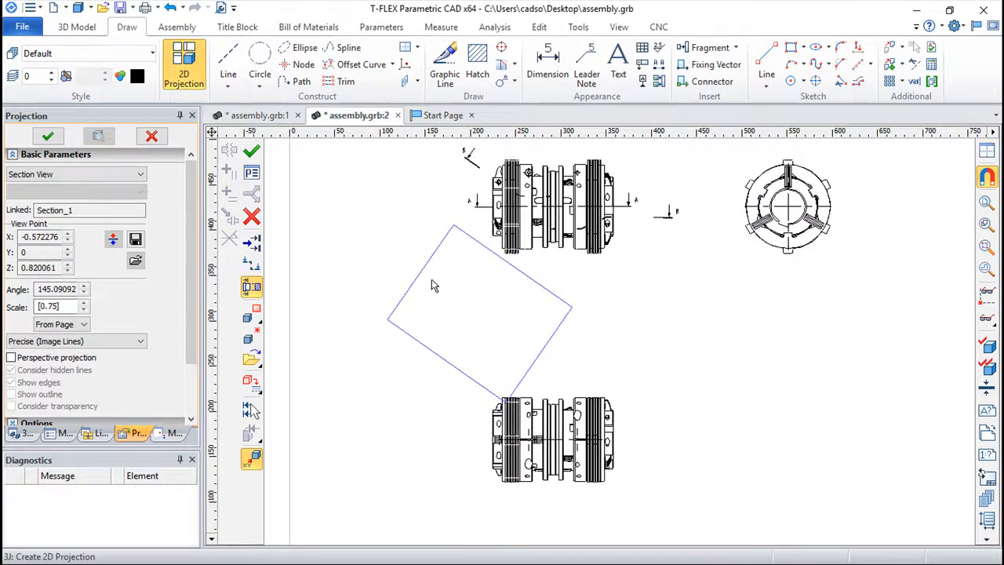
{"action": "left_click", "coordinate": [438, 283]}
{"action": "left_click", "coordinate": [442, 254]}
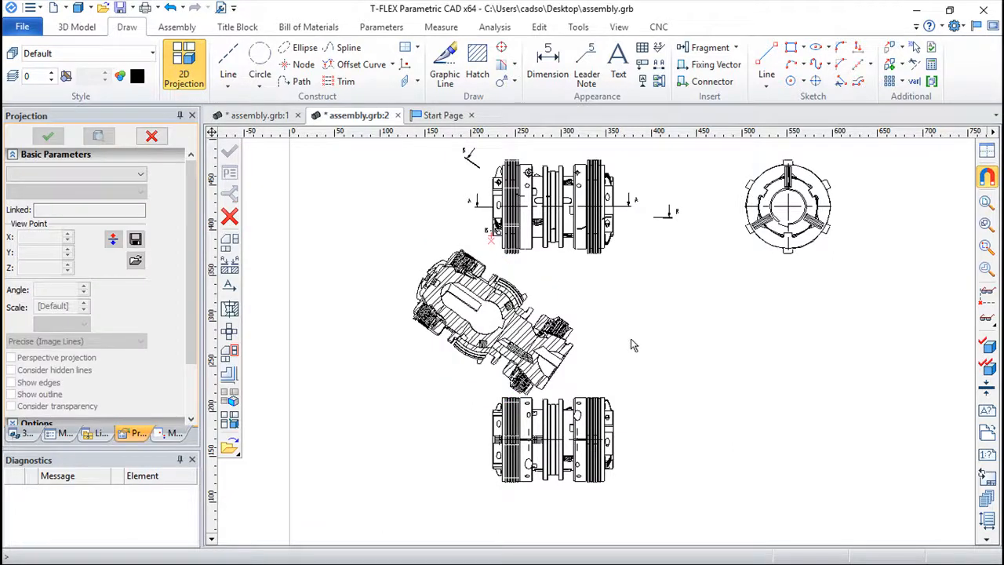
- Inspect the B-B section view against its section line and undo it
{"action": "scroll", "coordinate": [632, 342], "scroll_direction": "up", "scroll_amount": 2}
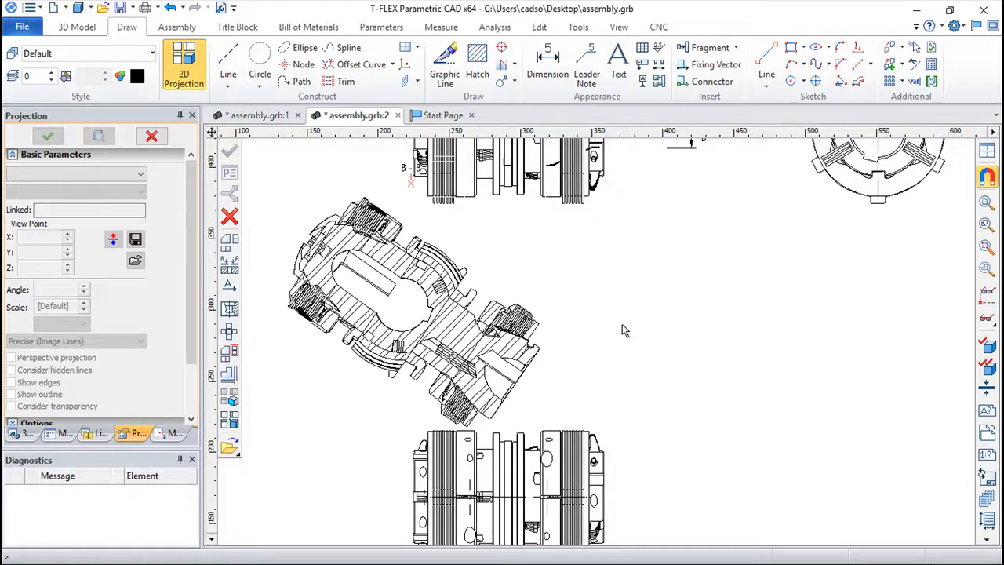
{"action": "scroll", "coordinate": [623, 324], "scroll_direction": "down", "scroll_amount": 2}
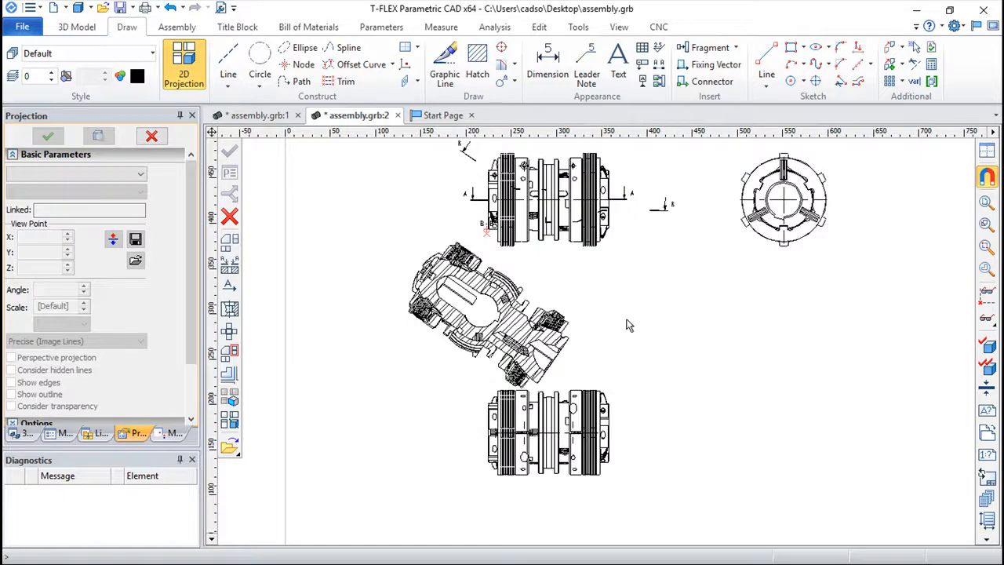
{"action": "scroll", "coordinate": [549, 259], "scroll_direction": "up", "scroll_amount": 2}
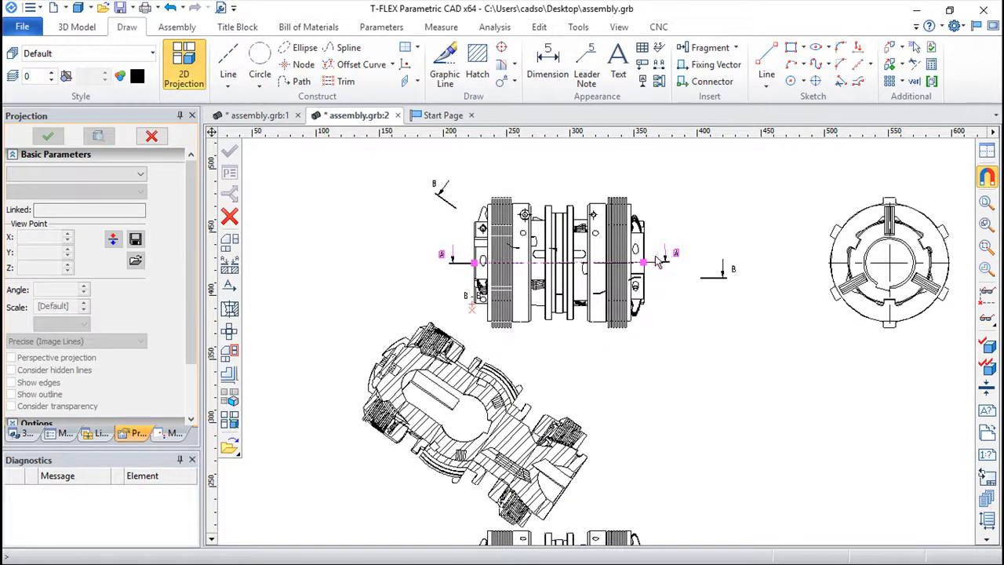
{"action": "scroll", "coordinate": [604, 318], "scroll_direction": "down", "scroll_amount": 1}
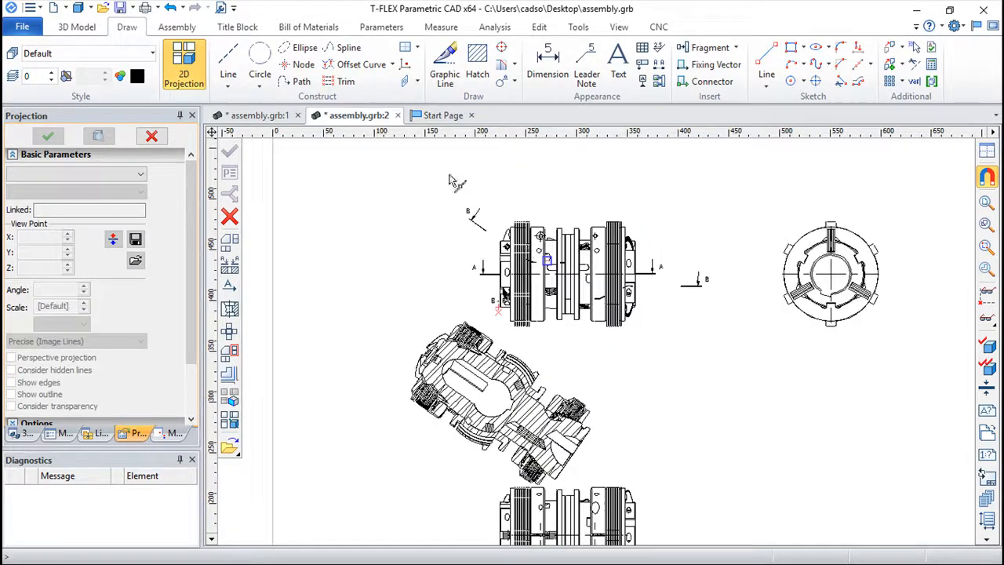
{"action": "left_click", "coordinate": [171, 8]}
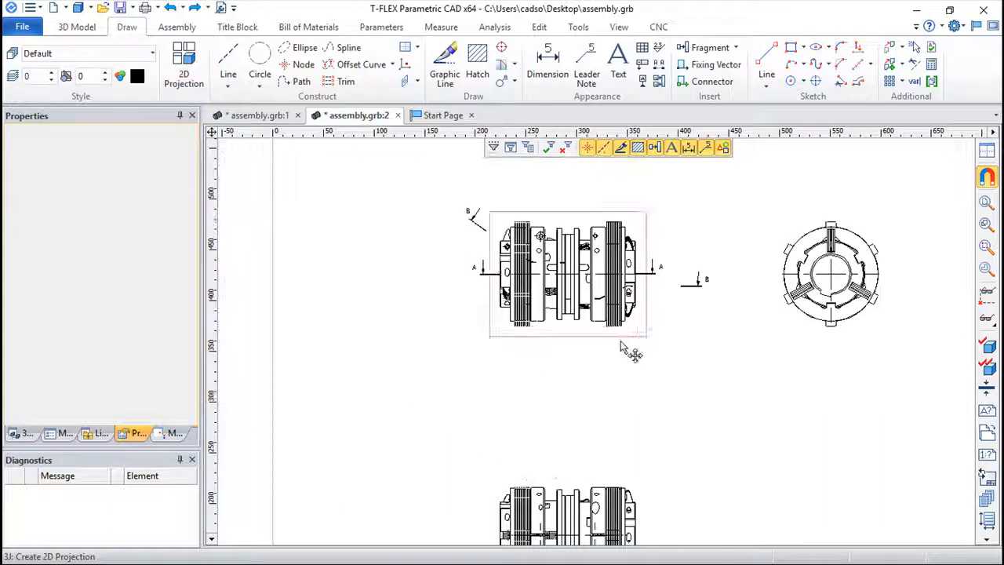
- Sketch a circle over the left part of the front view's coupling and fill it with a 45° hatch, step 3
{"action": "scroll", "coordinate": [620, 353], "scroll_direction": "up", "scroll_amount": 2}
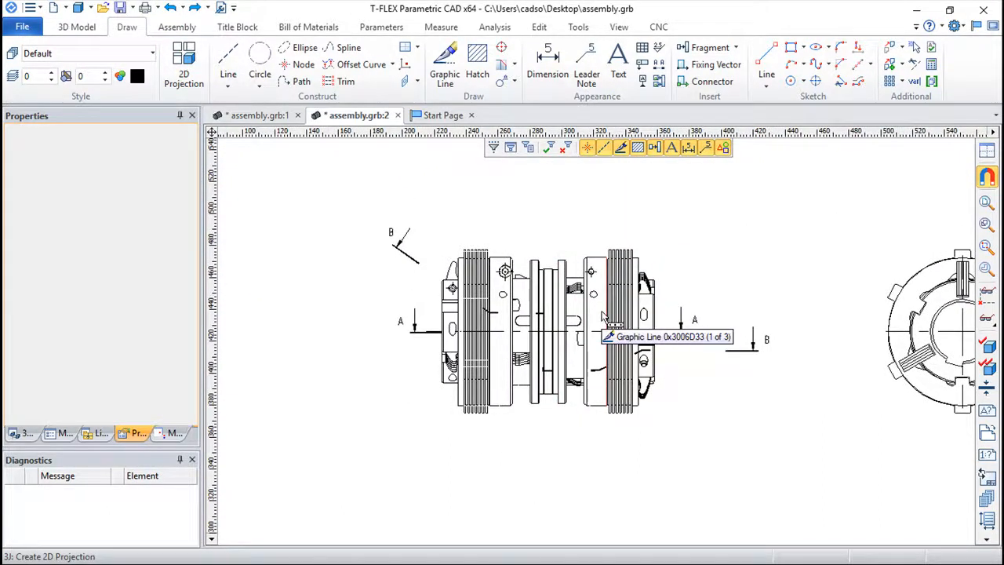
{"action": "left_click", "coordinate": [790, 81]}
{"action": "left_click", "coordinate": [503, 308]}
{"action": "left_click", "coordinate": [502, 357]}
{"action": "scroll", "coordinate": [445, 147], "scroll_direction": "up", "scroll_amount": 2}
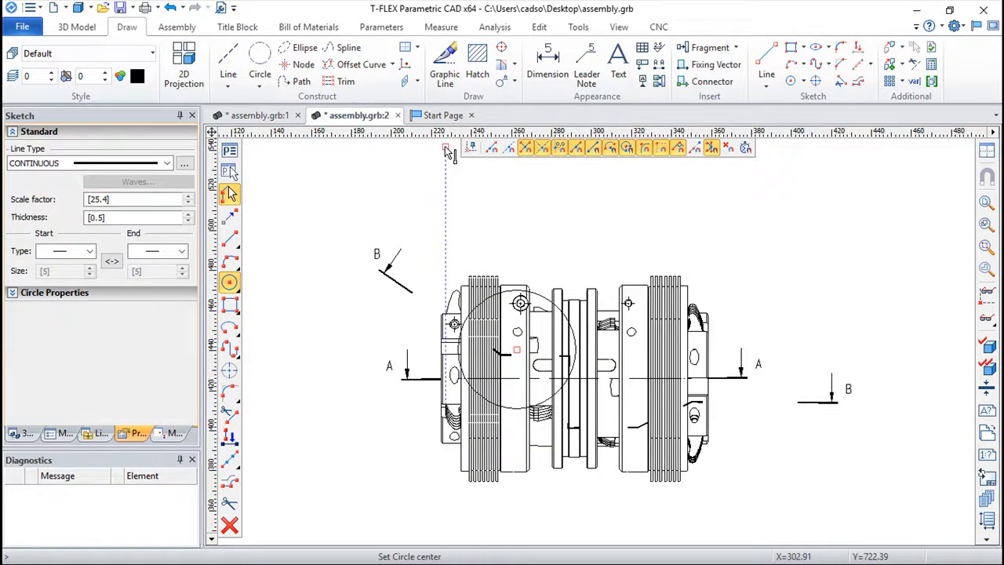
{"action": "left_click", "coordinate": [477, 63]}
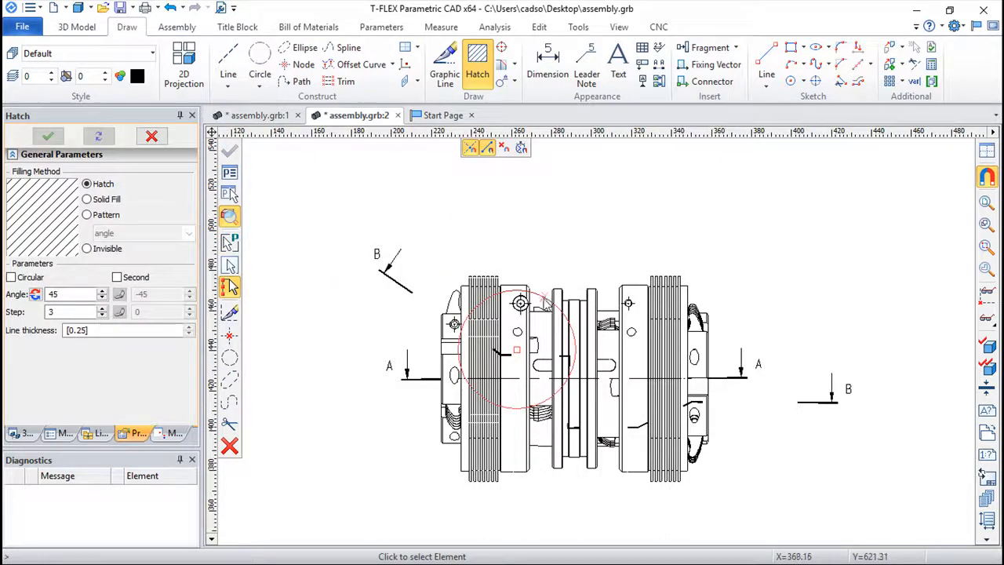
{"action": "left_click", "coordinate": [544, 304]}
{"action": "left_click", "coordinate": [557, 271]}
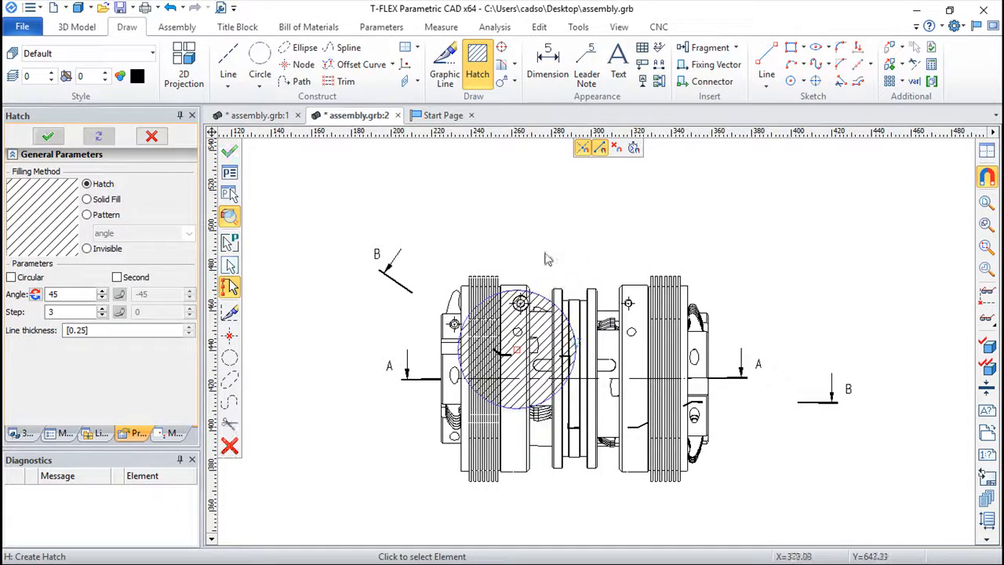
- Try creating a Local Section View from the front view's circular hatch without picking a cutting position, inspect it and undo it
{"action": "left_click", "coordinate": [185, 71]}
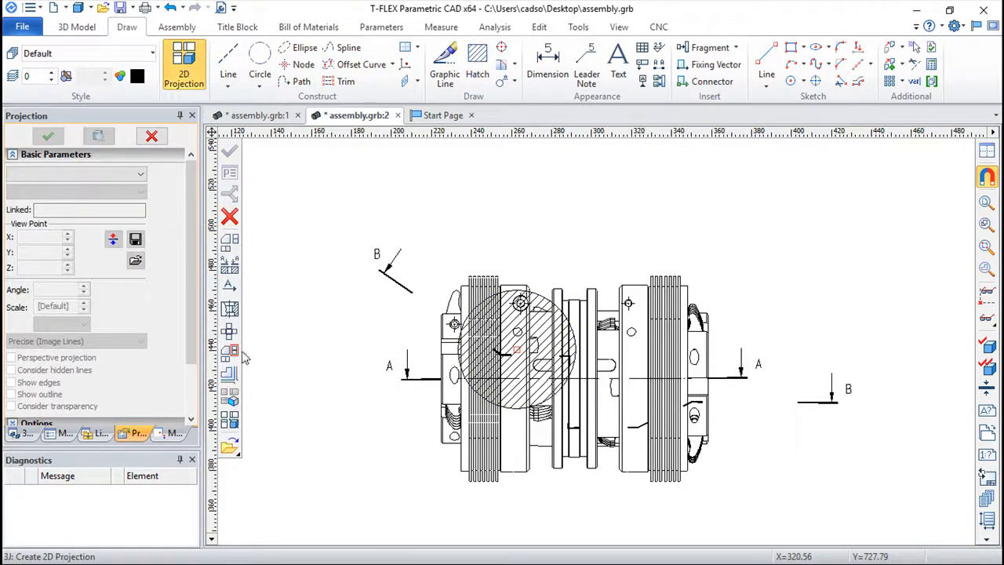
{"action": "left_click", "coordinate": [231, 309]}
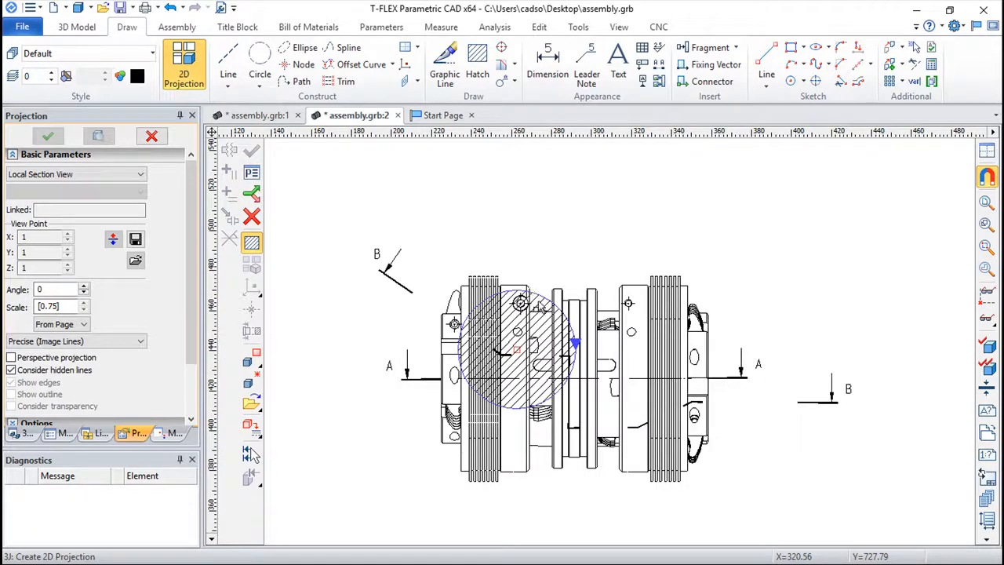
{"action": "left_click", "coordinate": [540, 304]}
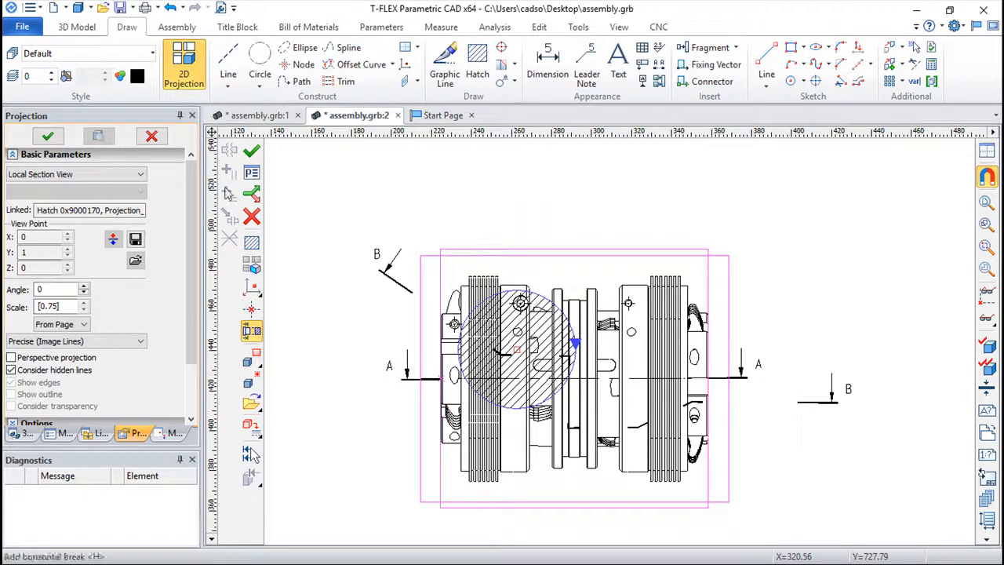
{"action": "left_click", "coordinate": [252, 149]}
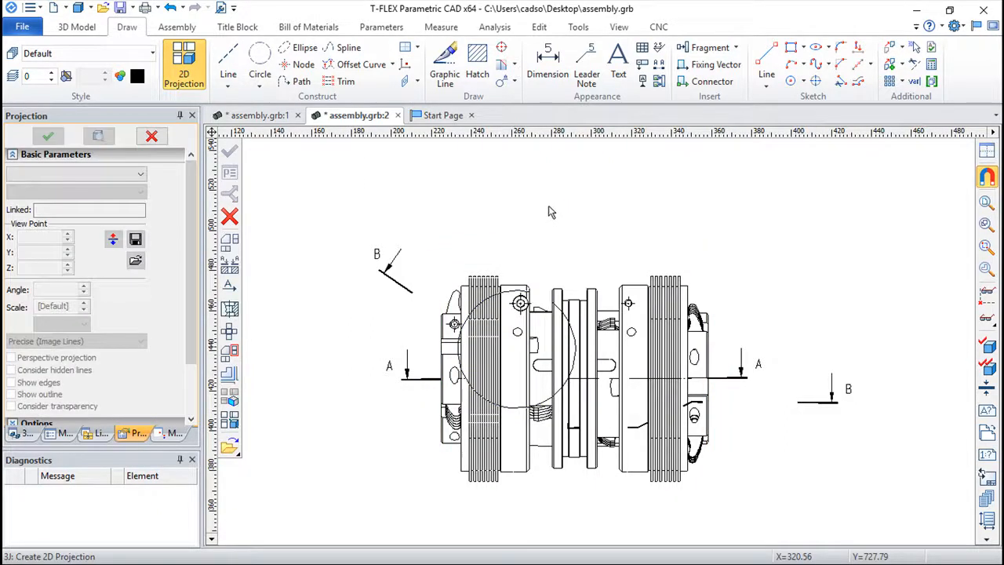
{"action": "scroll", "coordinate": [535, 235], "scroll_direction": "up", "scroll_amount": 1}
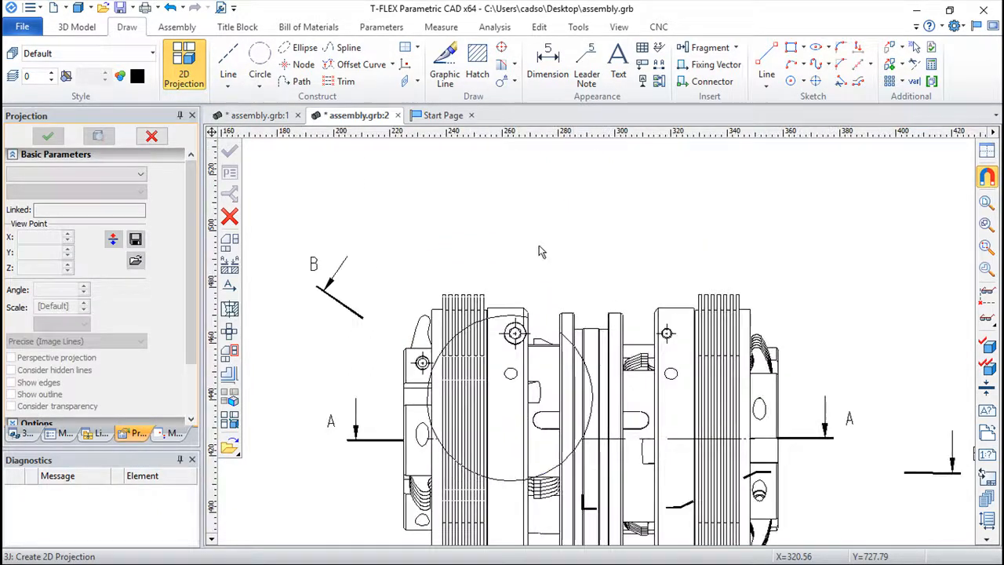
{"action": "scroll", "coordinate": [519, 330], "scroll_direction": "up", "scroll_amount": 1}
{"action": "scroll", "coordinate": [524, 310], "scroll_direction": "down", "scroll_amount": 2}
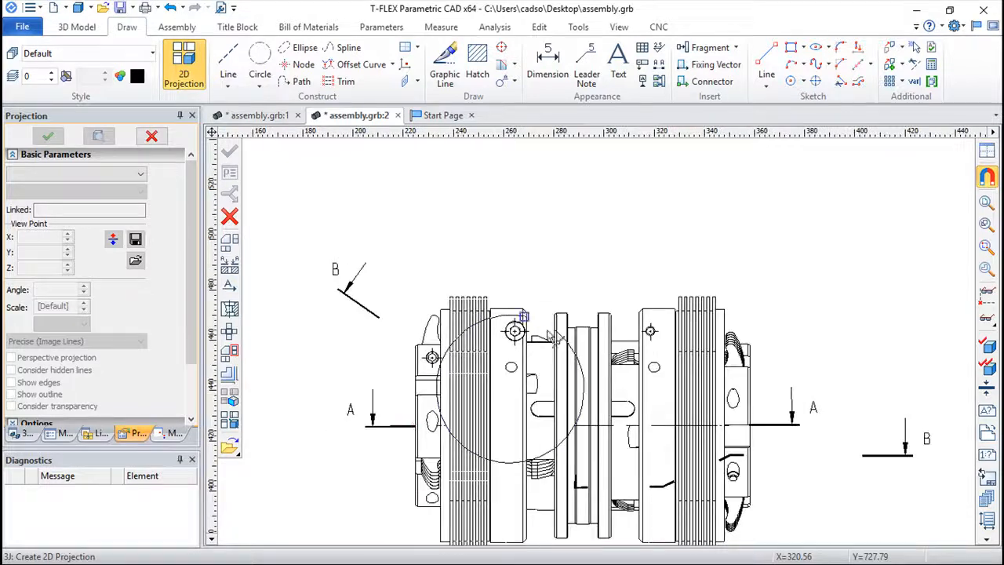
{"action": "left_click", "coordinate": [170, 7]}
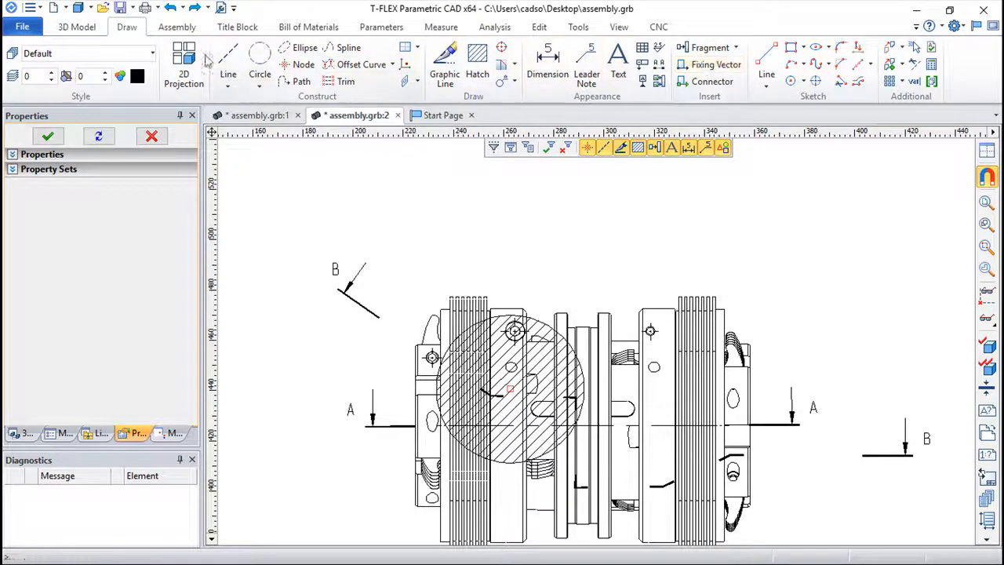
- Create a Local Section View from the front view's circular hatch, referencing the point where the horizontal axis meets the right disc pack's outer edge
{"action": "left_click", "coordinate": [169, 75]}
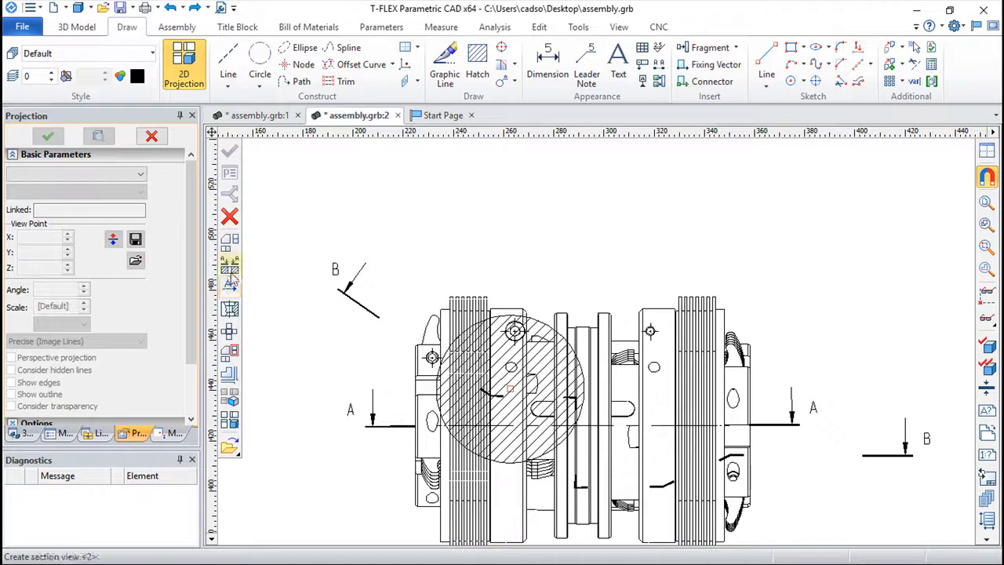
{"action": "left_click", "coordinate": [233, 310]}
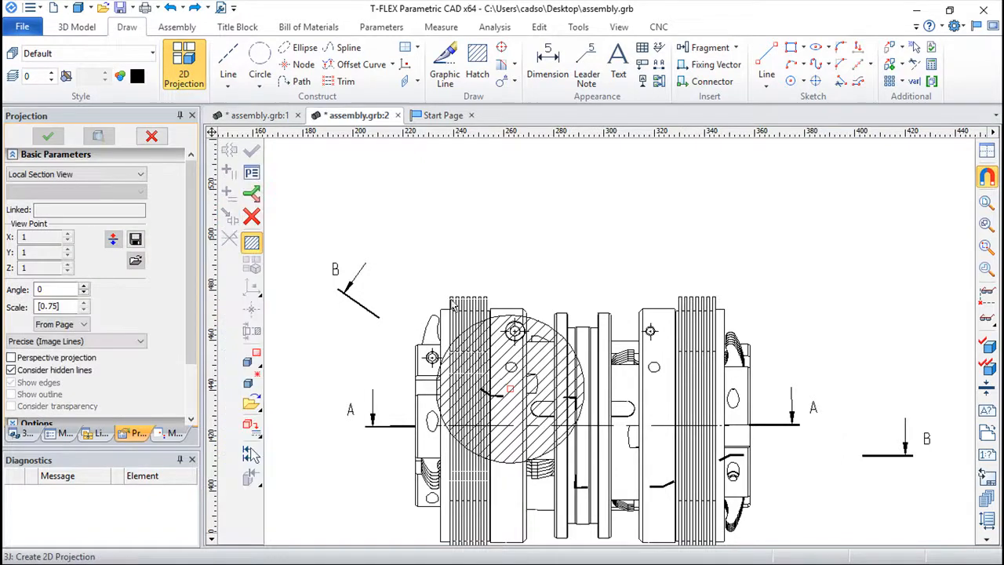
{"action": "left_click", "coordinate": [549, 349]}
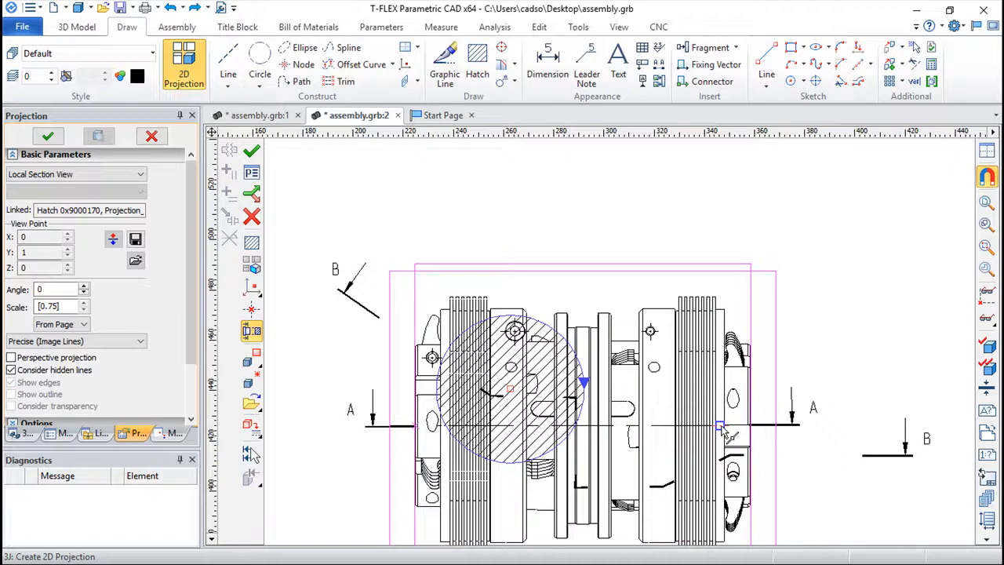
{"action": "left_click", "coordinate": [251, 150]}
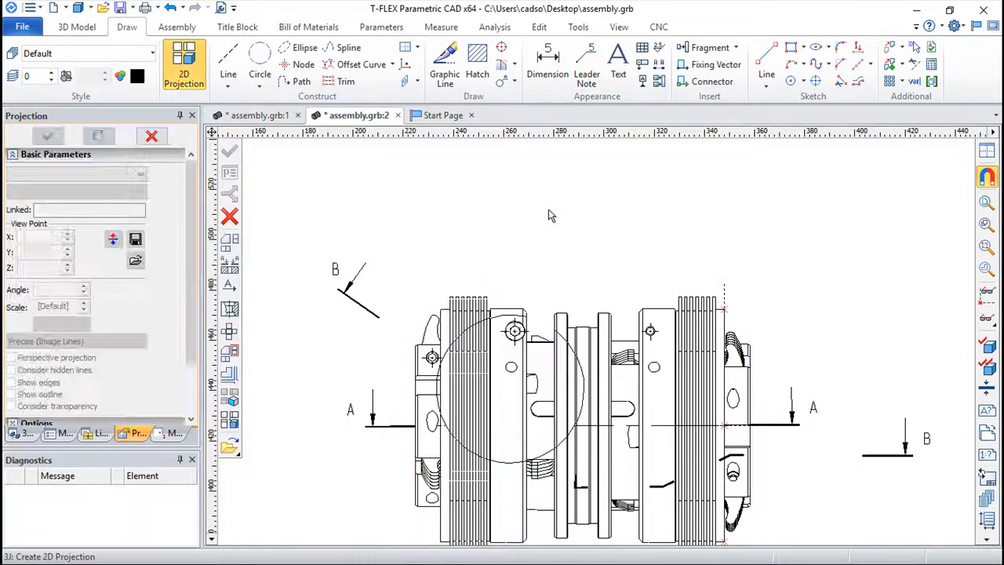
{"action": "scroll", "coordinate": [511, 375], "scroll_direction": "up", "scroll_amount": 2}
{"action": "scroll", "coordinate": [512, 375], "scroll_direction": "down", "scroll_amount": 3}
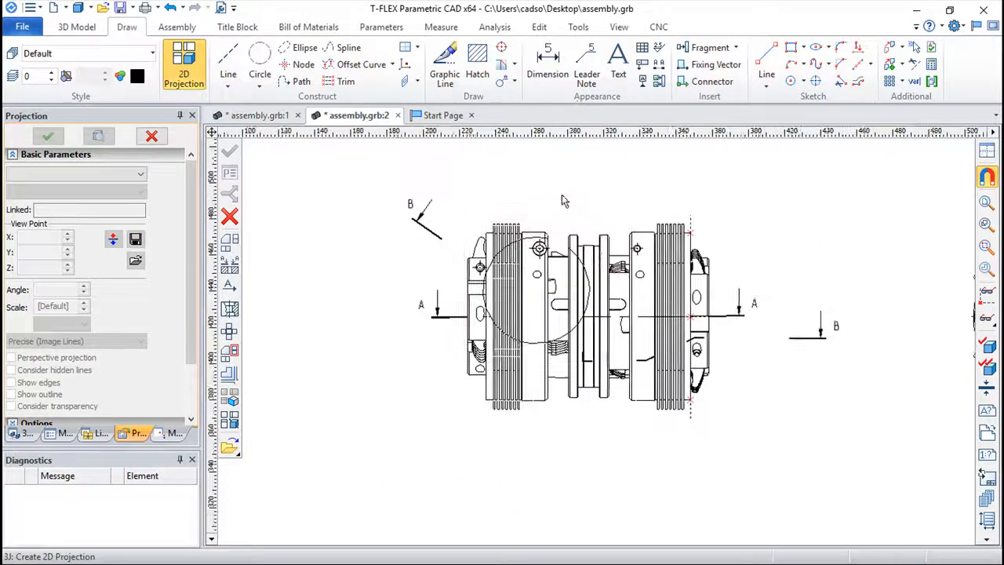
- Sketch a circle over the upper-left part of the round side view and fill it with a 45° hatch, step 3
{"action": "middle_click_drag", "start_coordinate": [627, 177], "coordinate": [541, 223]}
{"action": "mouse_move", "coordinate": [650, 258]}
{"action": "middle_mouse_down"}
{"action": "mouse_move", "coordinate": [661, 253]}
{"action": "mouse_move", "coordinate": [401, 257]}
{"action": "middle_mouse_up"}
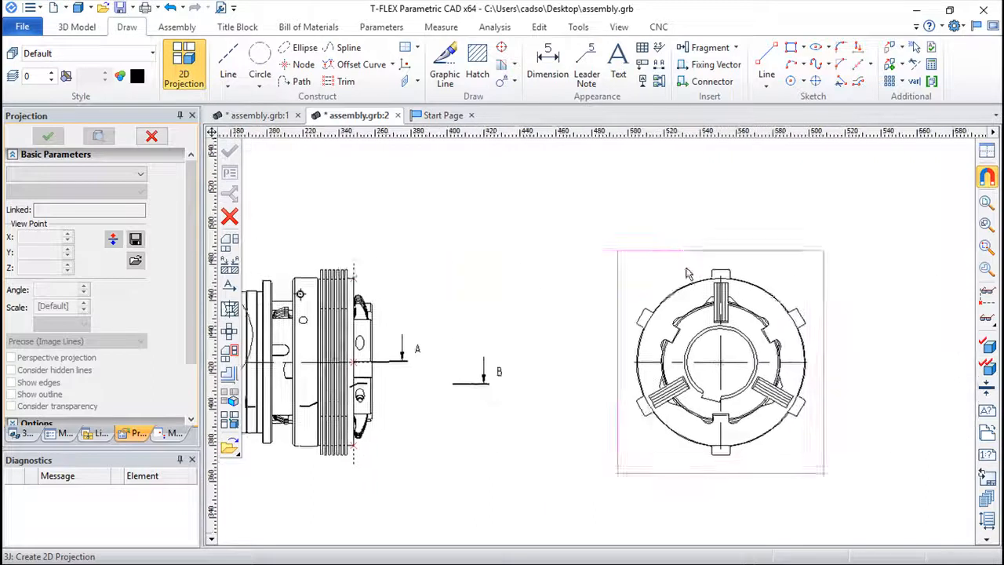
{"action": "middle_click_drag", "start_coordinate": [715, 262], "coordinate": [568, 242]}
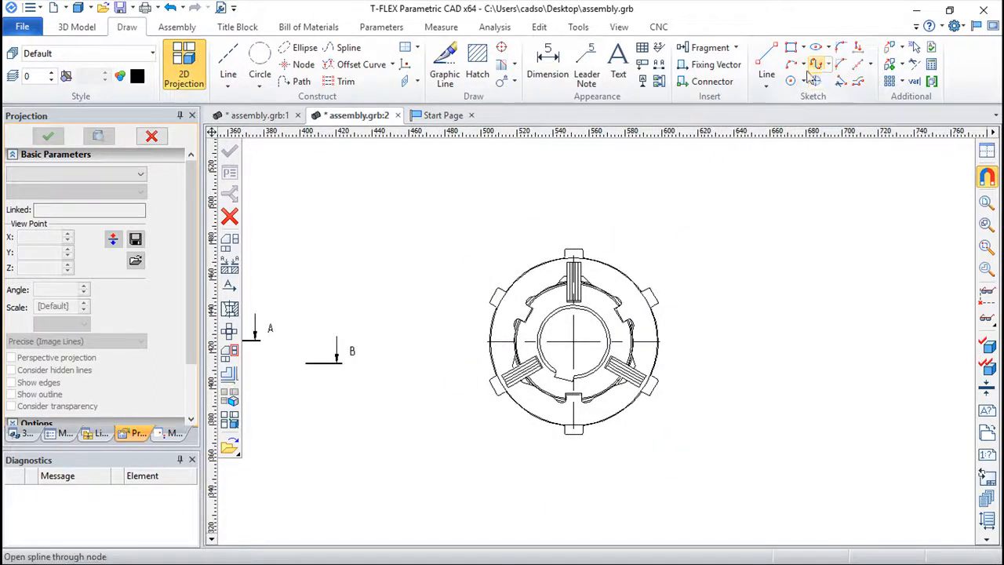
{"action": "left_click", "coordinate": [790, 81]}
{"action": "left_click", "coordinate": [546, 303]}
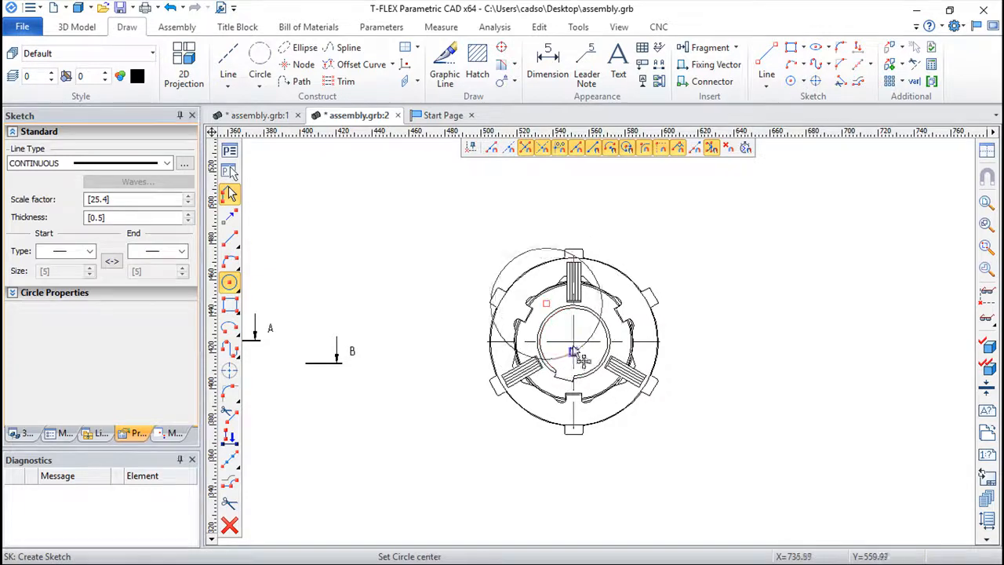
{"action": "left_click", "coordinate": [477, 63]}
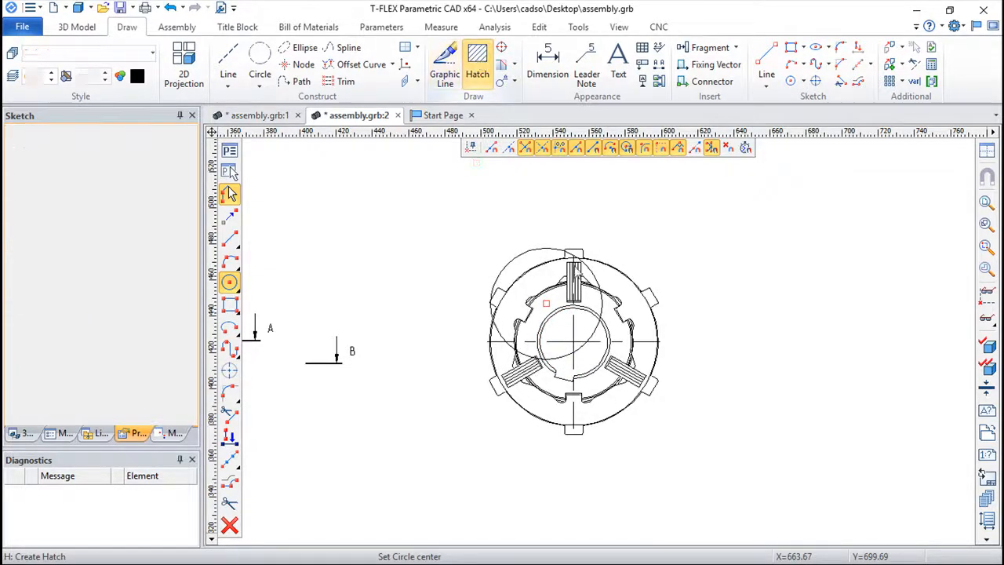
{"action": "left_click", "coordinate": [537, 248]}
{"action": "left_click", "coordinate": [553, 222]}
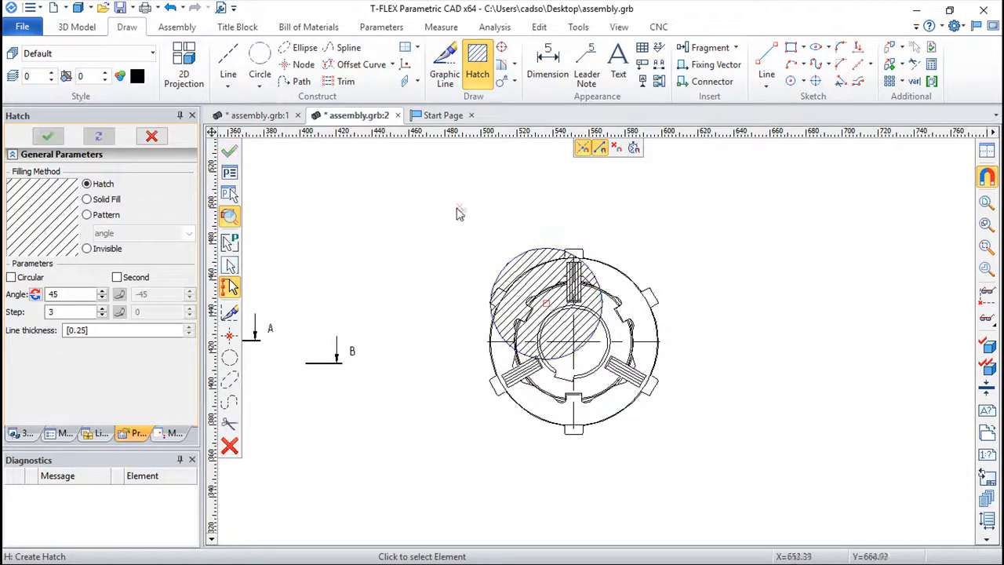
- Create a Local Section View from the side view's circular hatch, cut at the front view's right end on its horizontal axis, and inspect it
{"action": "scroll", "coordinate": [437, 205], "scroll_direction": "up", "scroll_amount": 2}
{"action": "left_click", "coordinate": [183, 62]}
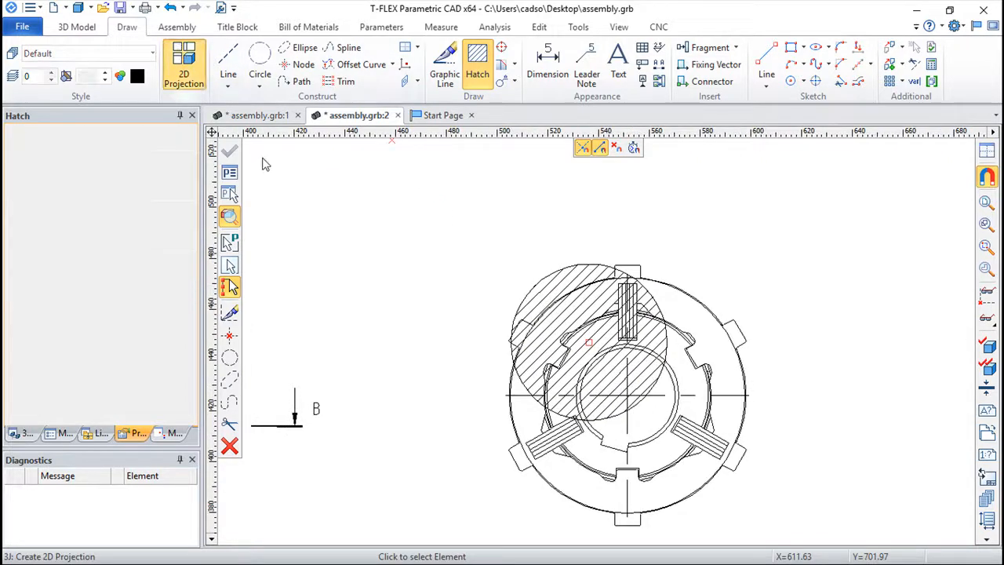
{"action": "left_click", "coordinate": [230, 310]}
{"action": "left_click", "coordinate": [562, 275]}
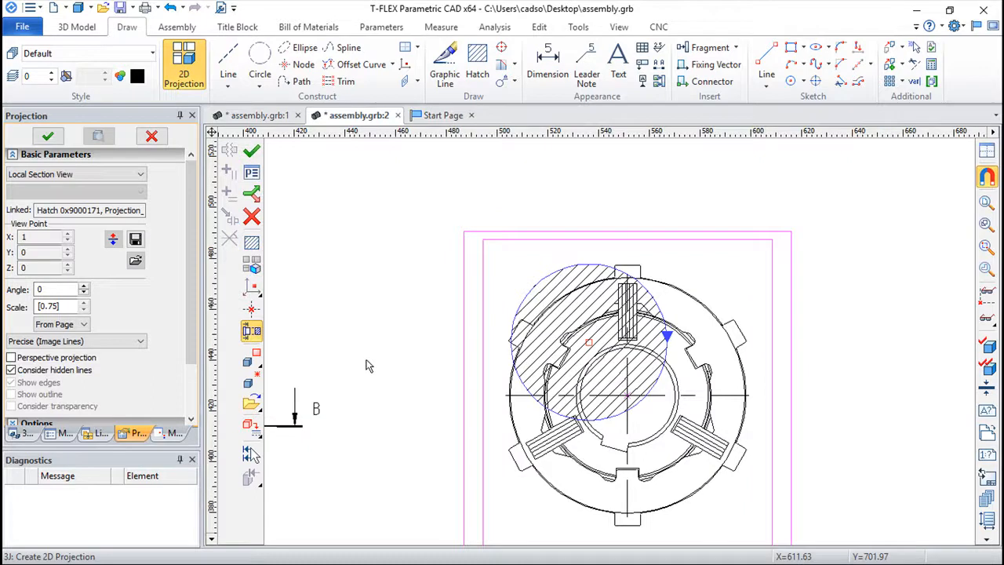
{"action": "scroll", "coordinate": [366, 360], "scroll_direction": "down", "scroll_amount": 1}
{"action": "middle_click_drag", "start_coordinate": [328, 389], "coordinate": [565, 285]}
{"action": "left_click", "coordinate": [419, 285]}
{"action": "key", "text": "ctrl+Return"}
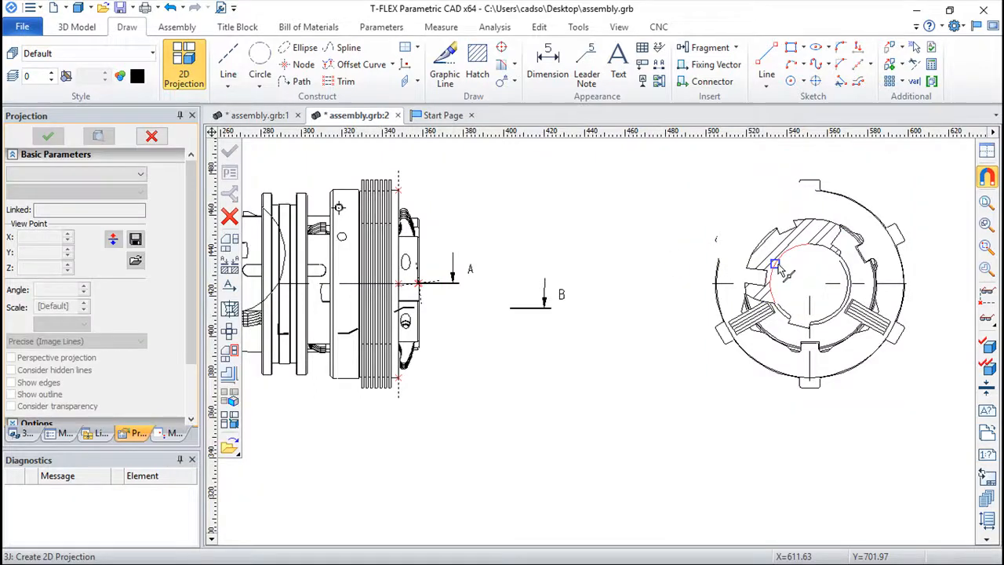
{"action": "middle_click_drag", "start_coordinate": [902, 183], "coordinate": [722, 251]}
{"action": "scroll", "coordinate": [768, 228], "scroll_direction": "up", "scroll_amount": 3}
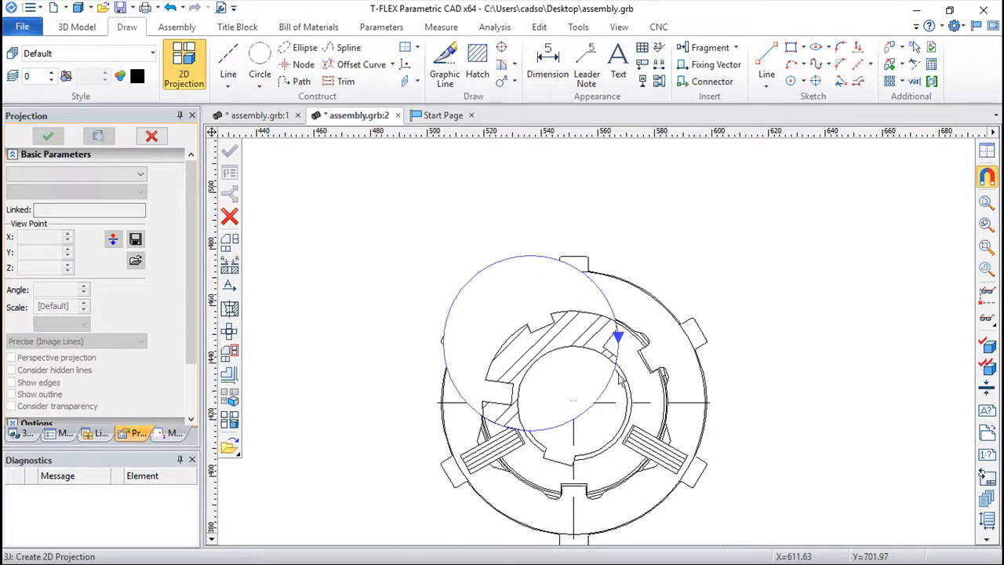
{"action": "scroll", "coordinate": [785, 370], "scroll_direction": "up", "scroll_amount": 2}
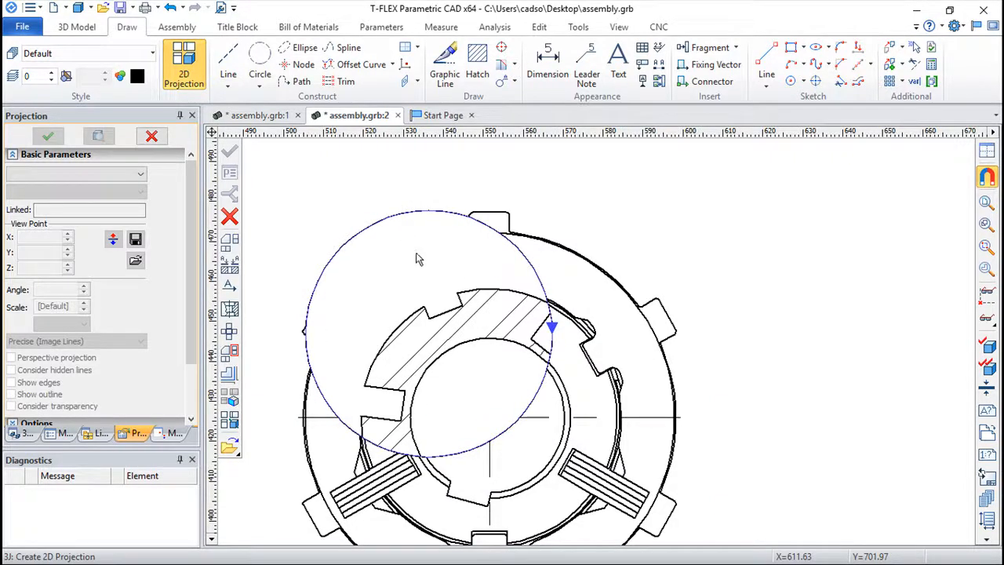
- Examine the line types and line style settings offered for a projection on the round side view, leaving without creating one
{"action": "scroll", "coordinate": [186, 315], "scroll_direction": "down", "scroll_amount": 2}
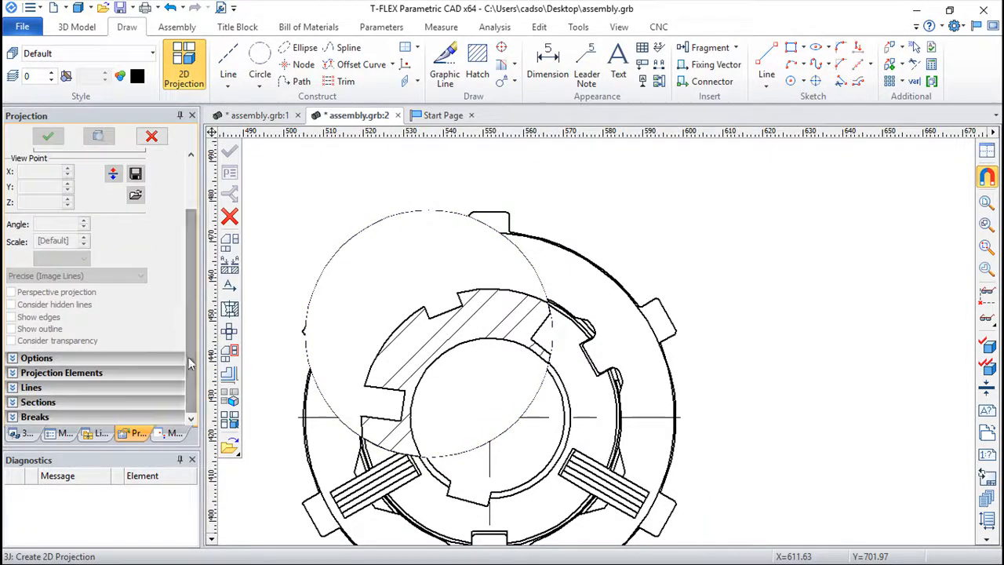
{"action": "left_click", "coordinate": [408, 225]}
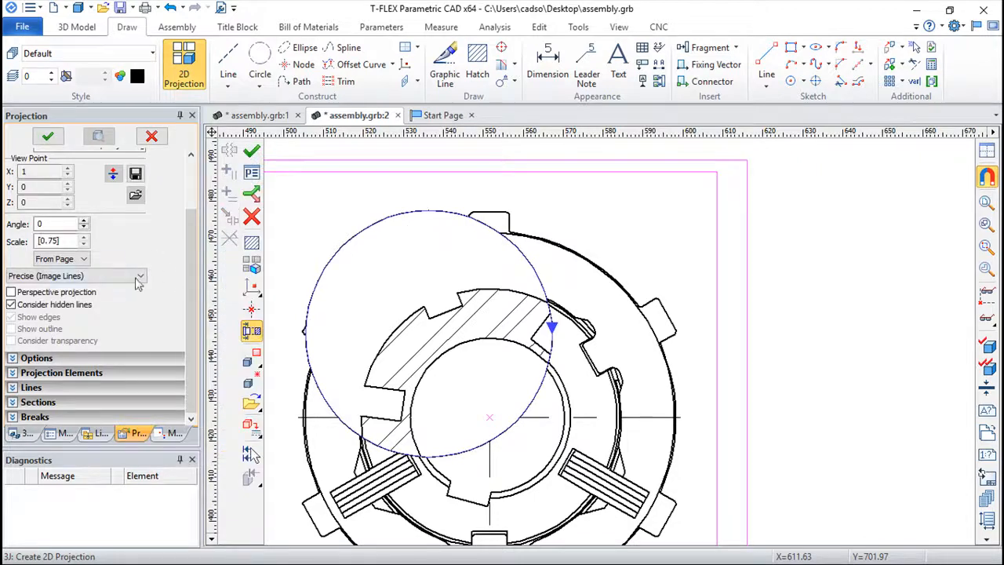
{"action": "left_click", "coordinate": [16, 388]}
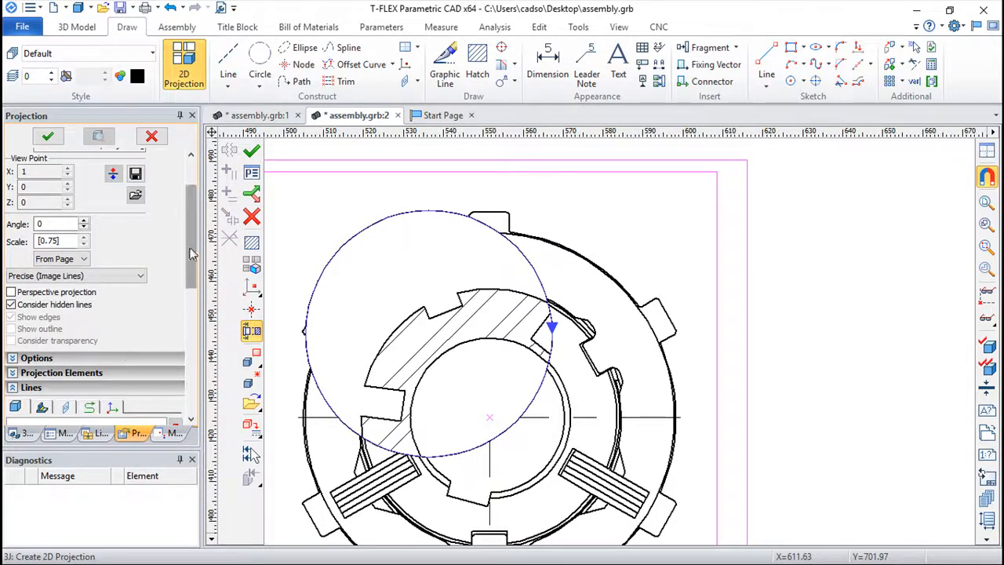
{"action": "left_click_drag", "start_coordinate": [192, 254], "coordinate": [193, 375]}
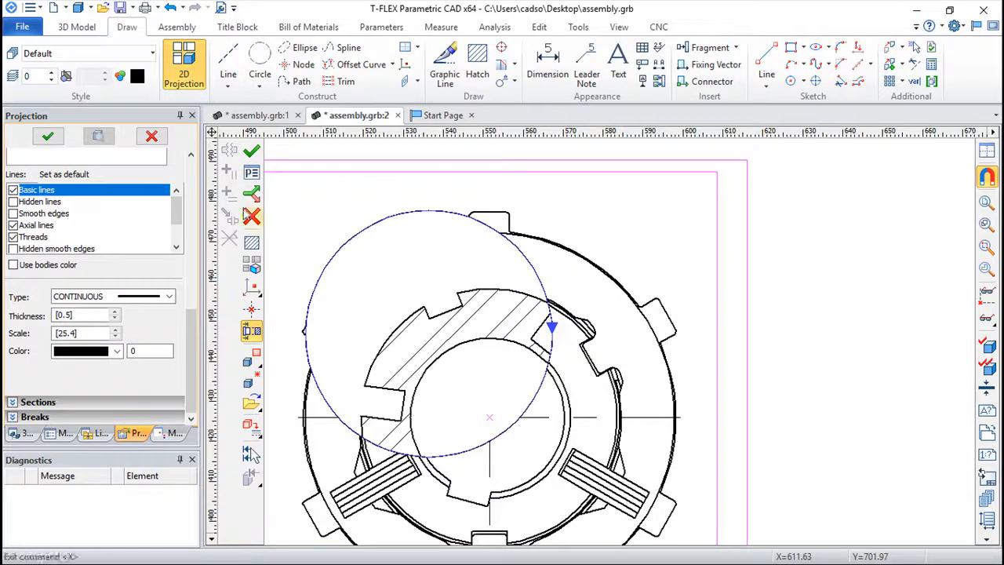
{"action": "left_click", "coordinate": [251, 217]}
- Place a single view arrow at a 45° angle just outside the front view's lower-left corner
{"action": "scroll", "coordinate": [824, 264], "scroll_direction": "down", "scroll_amount": 5}
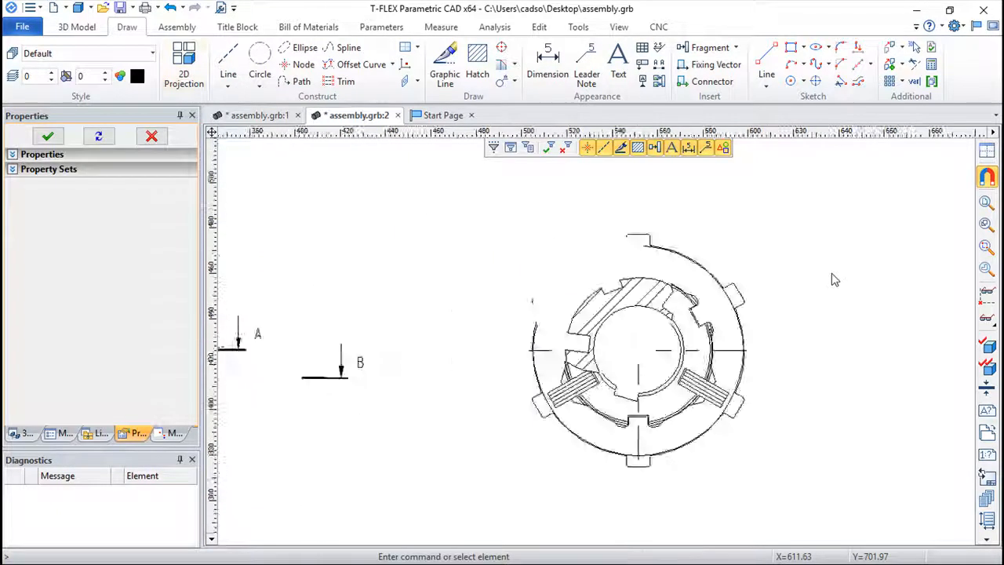
{"action": "scroll", "coordinate": [523, 350], "scroll_direction": "down", "scroll_amount": 2}
{"action": "middle_click_drag", "start_coordinate": [492, 347], "coordinate": [557, 245]}
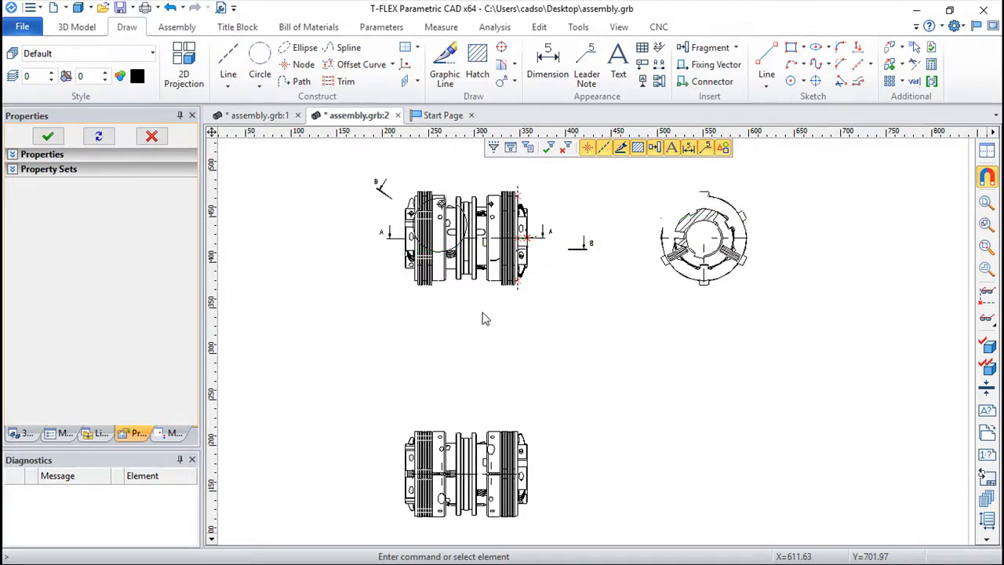
{"action": "left_click", "coordinate": [178, 67]}
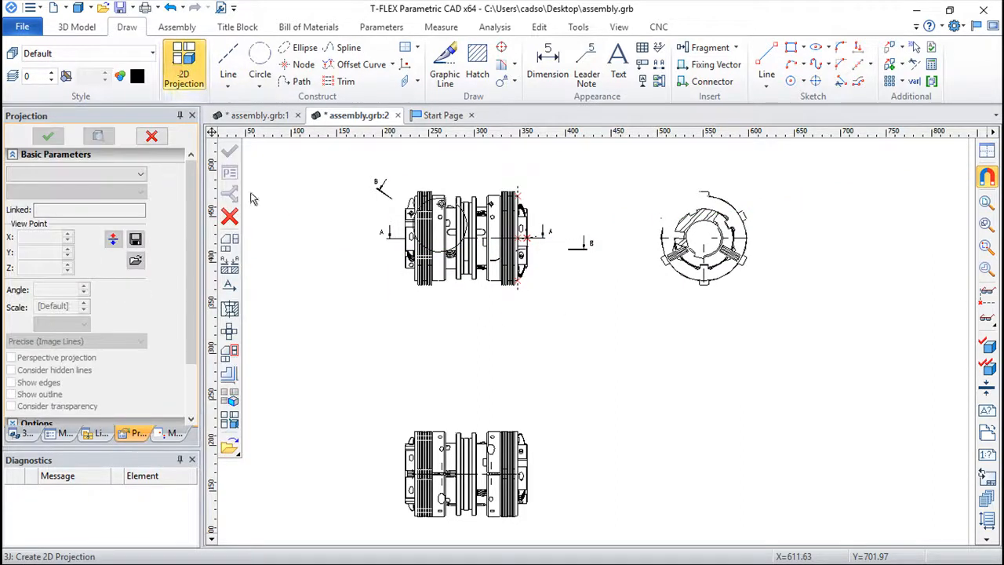
{"action": "left_click", "coordinate": [142, 174]}
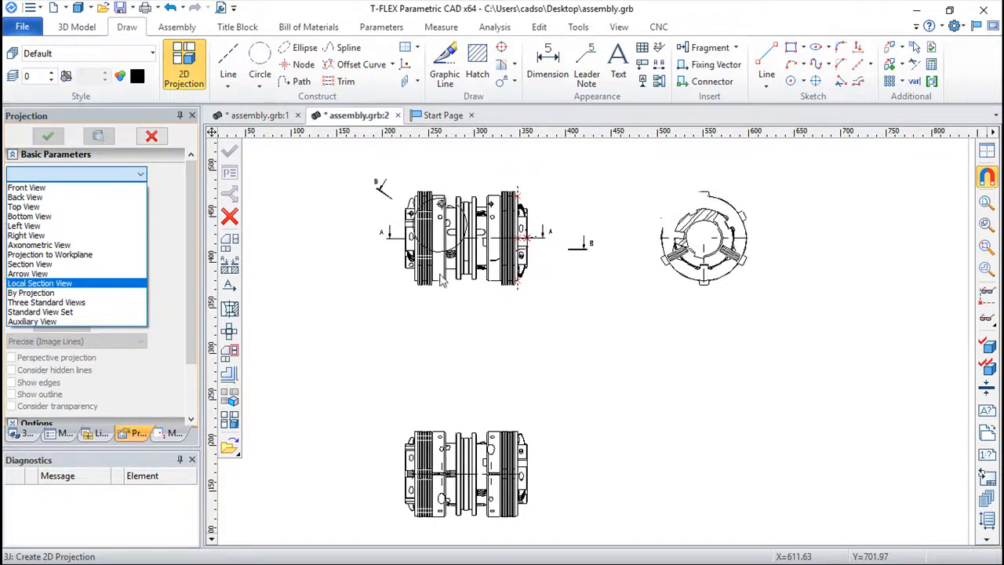
{"action": "left_click", "coordinate": [661, 66]}
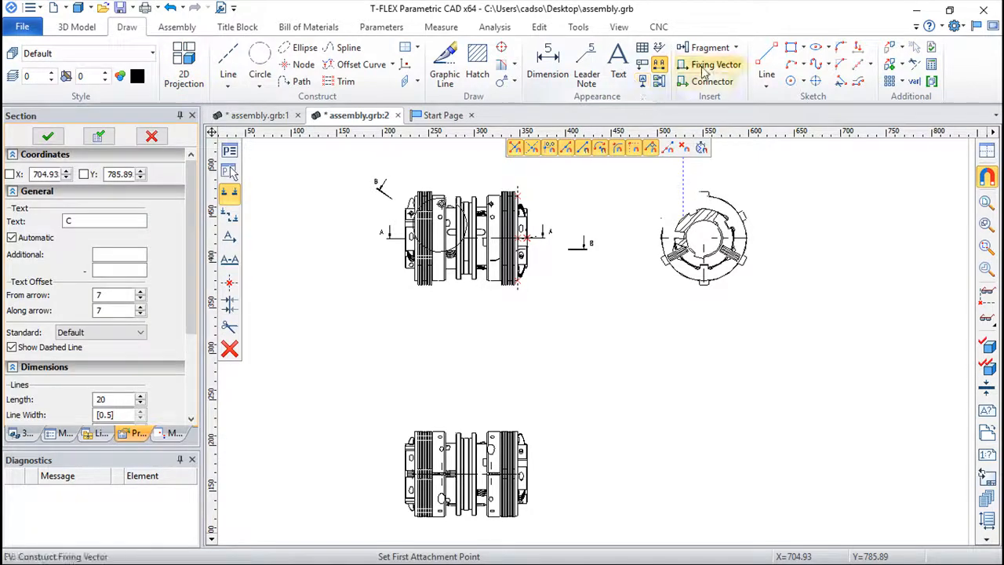
{"action": "left_click", "coordinate": [229, 240]}
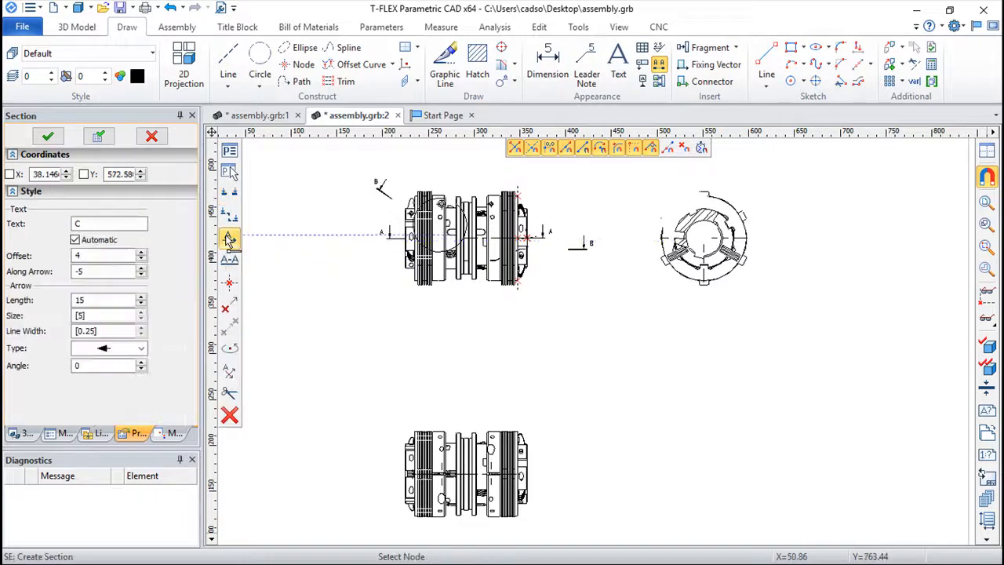
{"action": "double_click", "coordinate": [82, 367]}
{"action": "type", "text": "45"}
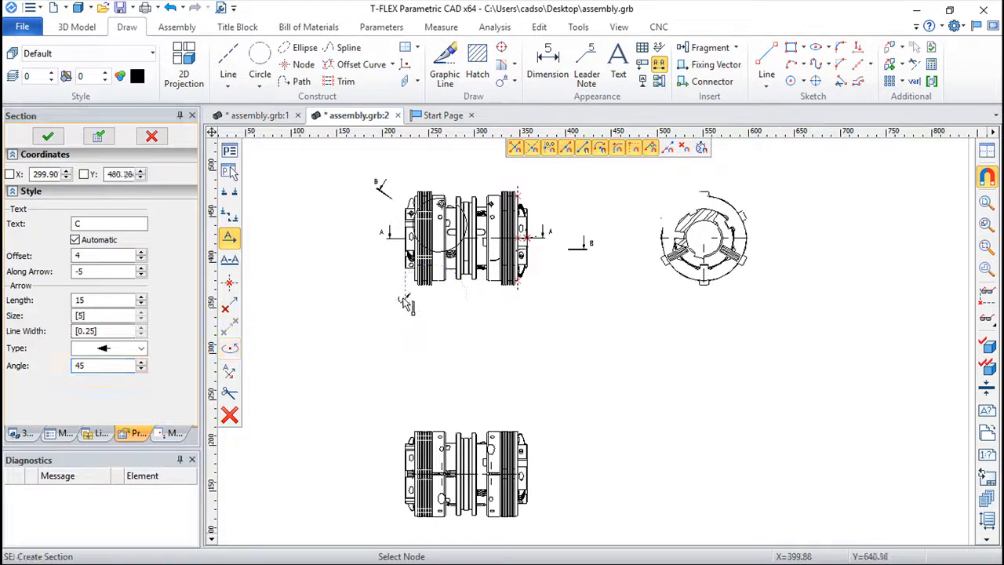
{"action": "left_click", "coordinate": [395, 294]}
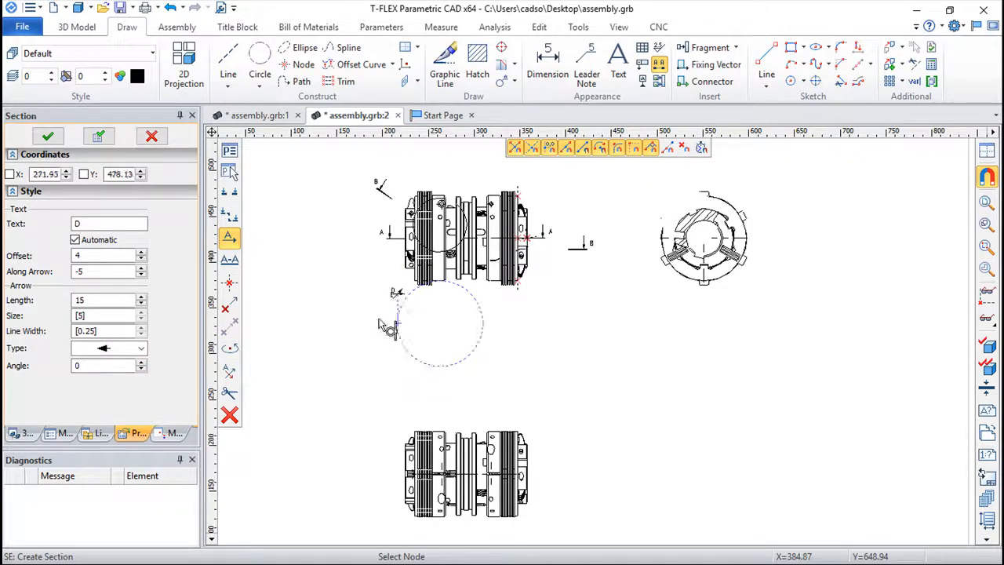
{"action": "key", "text": "Escape"}
- Create an Arrow View from arrow C and place it above the drawing, between the front and side views
{"action": "scroll", "coordinate": [399, 335], "scroll_direction": "up", "scroll_amount": 3}
{"action": "middle_click_drag", "start_coordinate": [477, 291], "coordinate": [477, 407]}
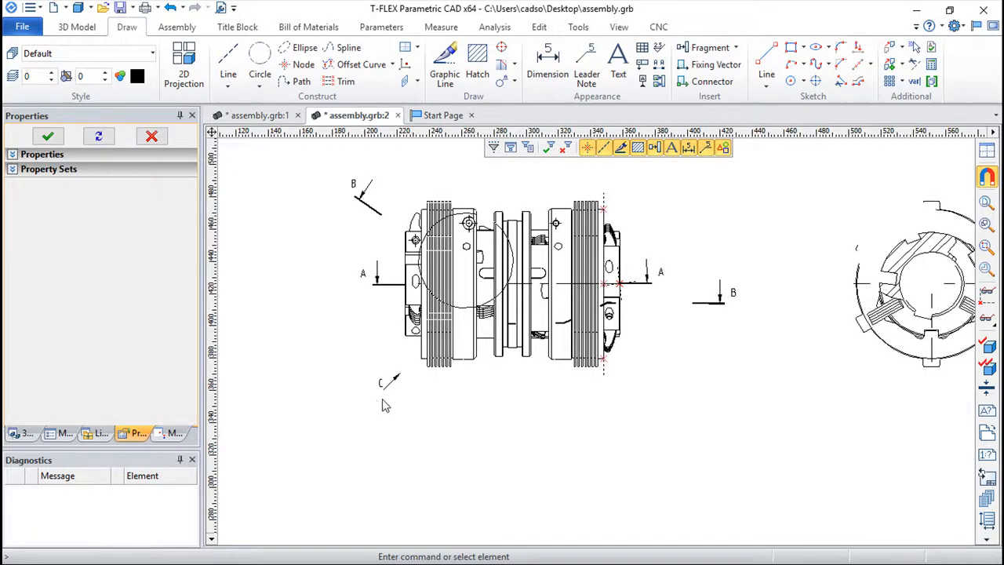
{"action": "left_click", "coordinate": [188, 65]}
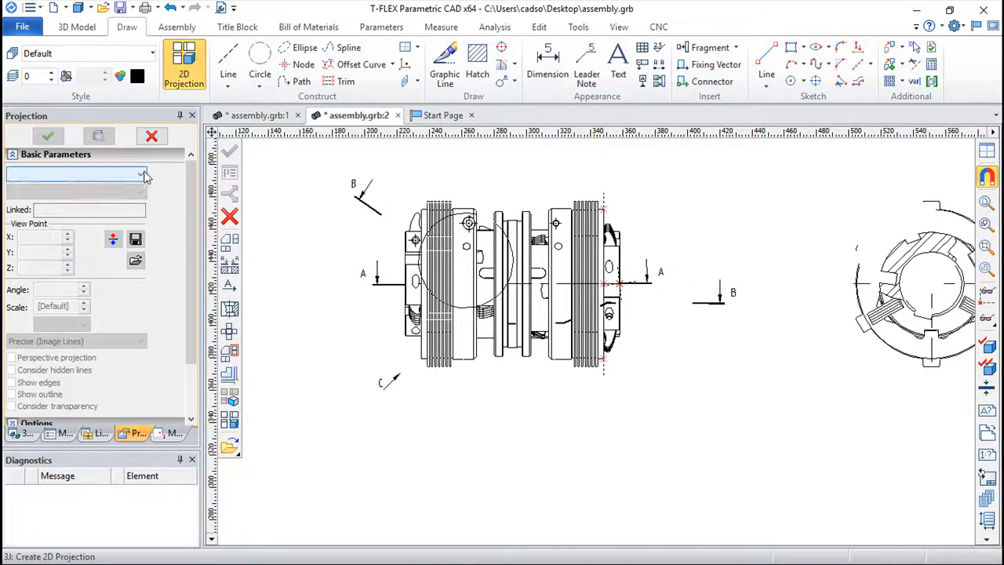
{"action": "left_click", "coordinate": [145, 177]}
{"action": "left_click", "coordinate": [26, 268]}
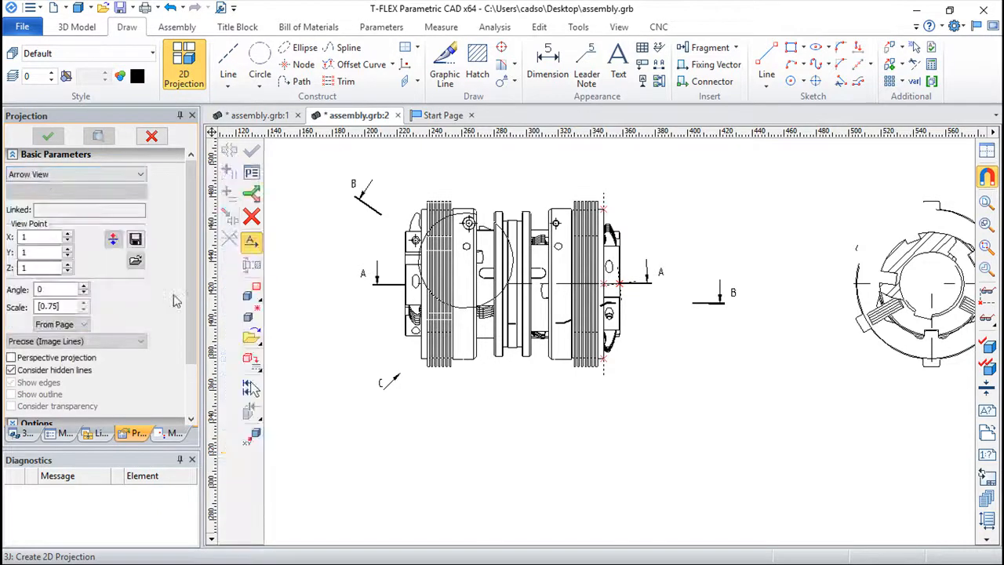
{"action": "left_click", "coordinate": [398, 382]}
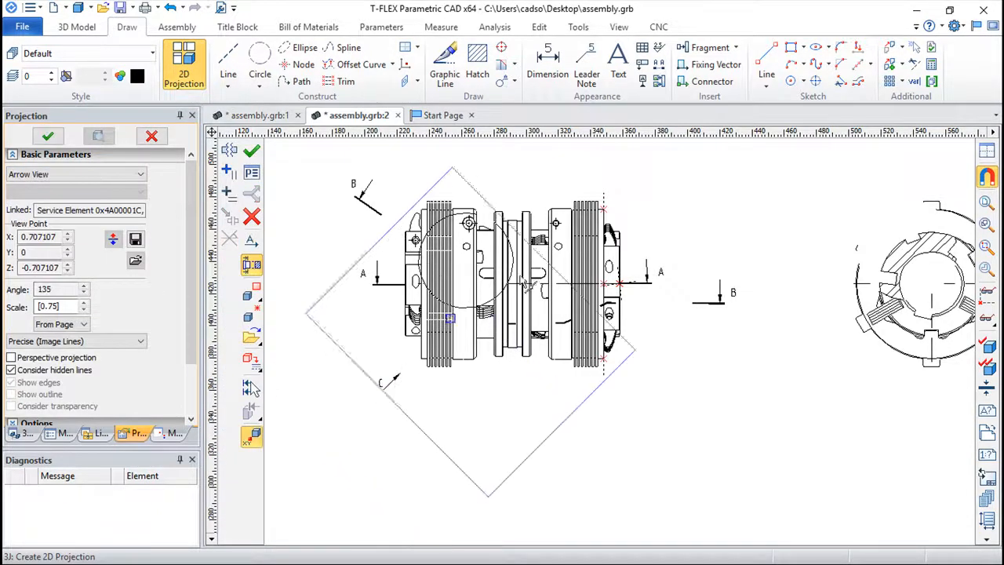
{"action": "scroll", "coordinate": [561, 280], "scroll_direction": "down", "scroll_amount": 2}
{"action": "middle_click_drag", "start_coordinate": [647, 279], "coordinate": [546, 413]}
{"action": "left_click", "coordinate": [595, 291]}
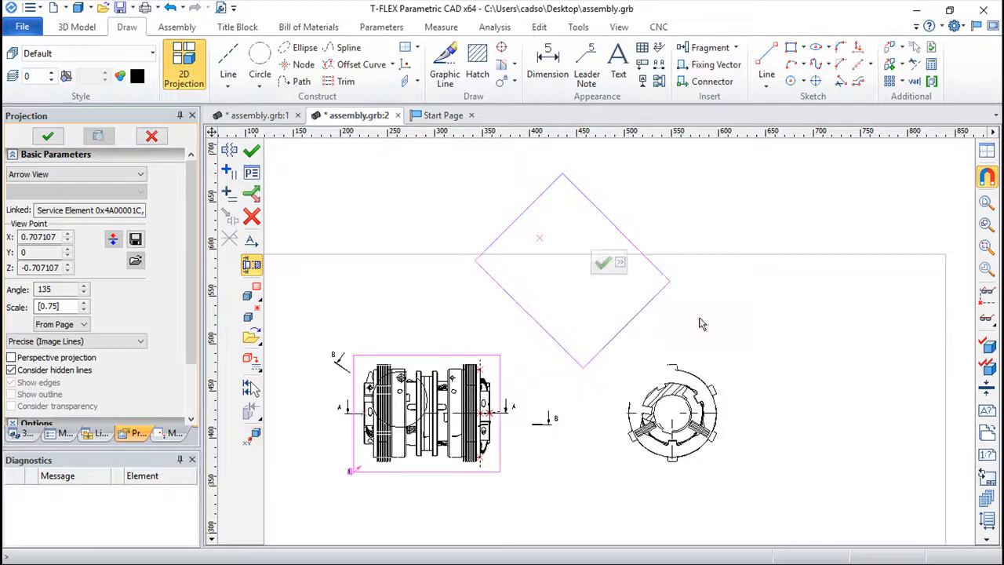
{"action": "left_click", "coordinate": [601, 266]}
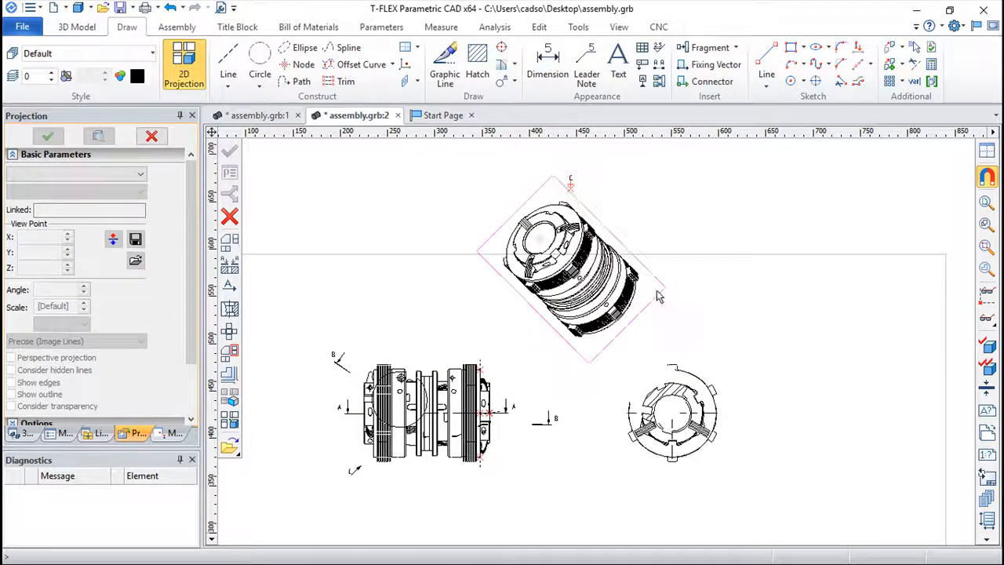
{"action": "scroll", "coordinate": [664, 296], "scroll_direction": "up", "scroll_amount": 2}
{"action": "scroll", "coordinate": [658, 288], "scroll_direction": "down", "scroll_amount": 1}
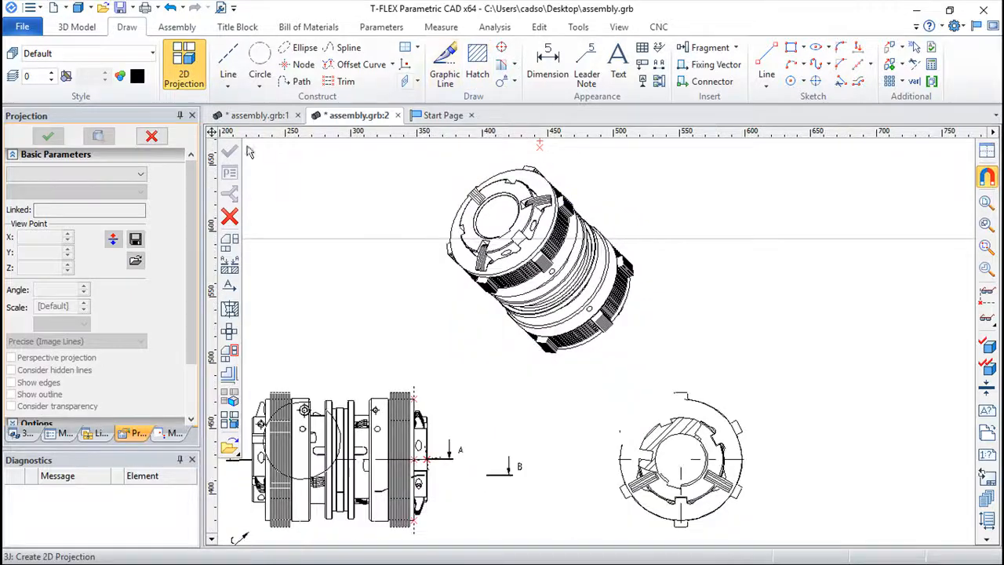
- Create a Standard View Set based on the Top view with Front, Back, Left, Right and Bottom views, changing the page scale to 1:2
{"action": "left_click", "coordinate": [197, 71]}
{"action": "left_click", "coordinate": [145, 175]}
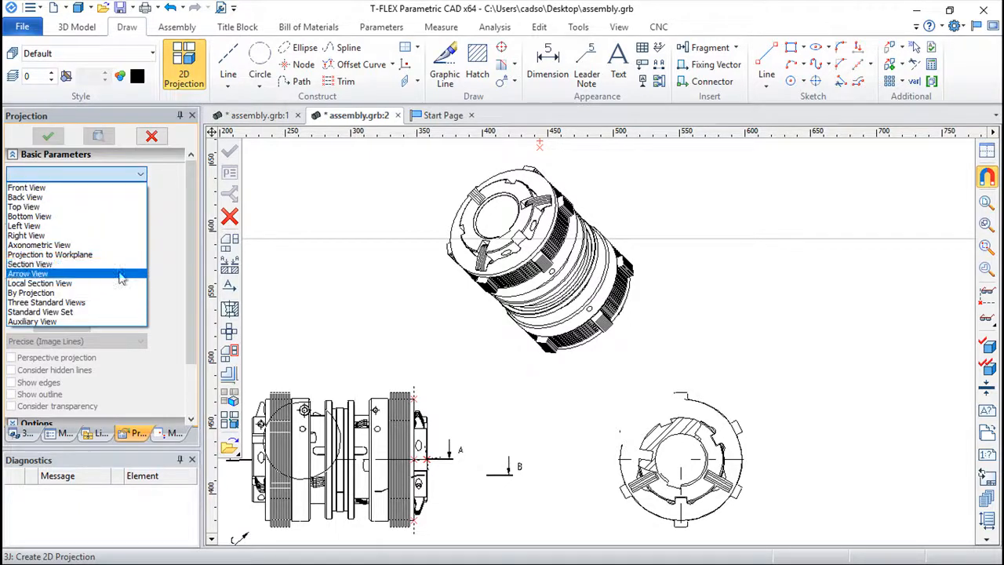
{"action": "left_click", "coordinate": [39, 312]}
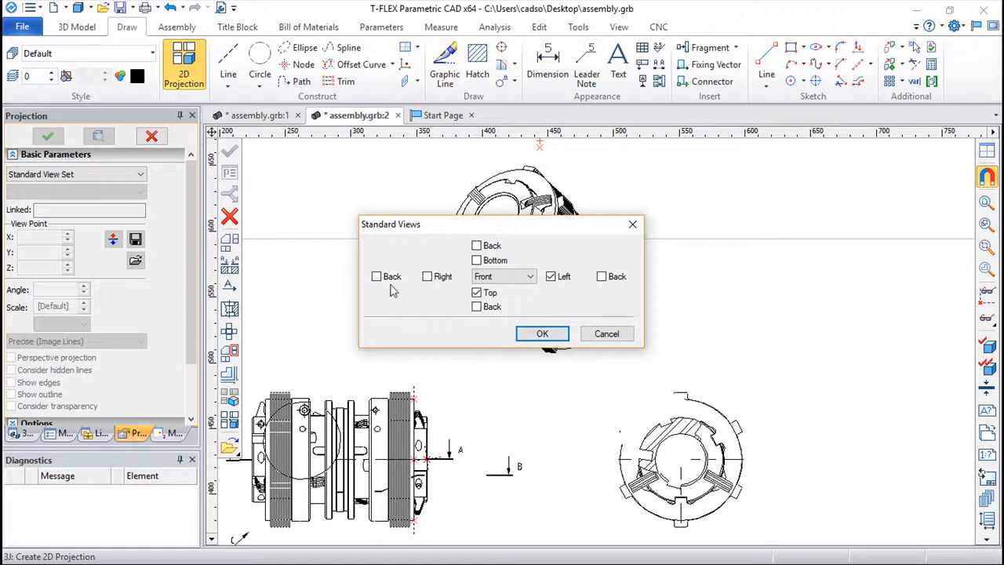
{"action": "left_click", "coordinate": [531, 277]}
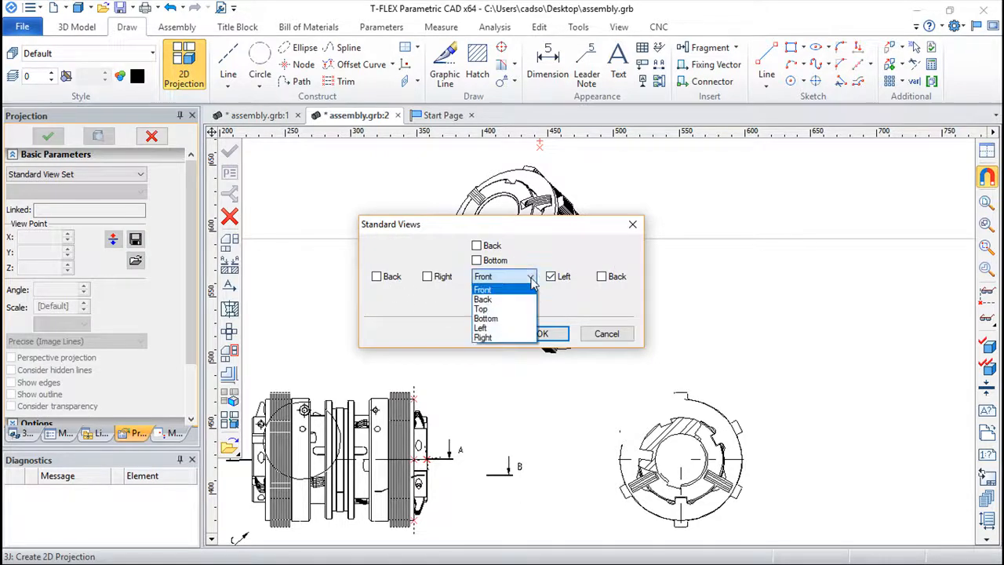
{"action": "left_click", "coordinate": [482, 310]}
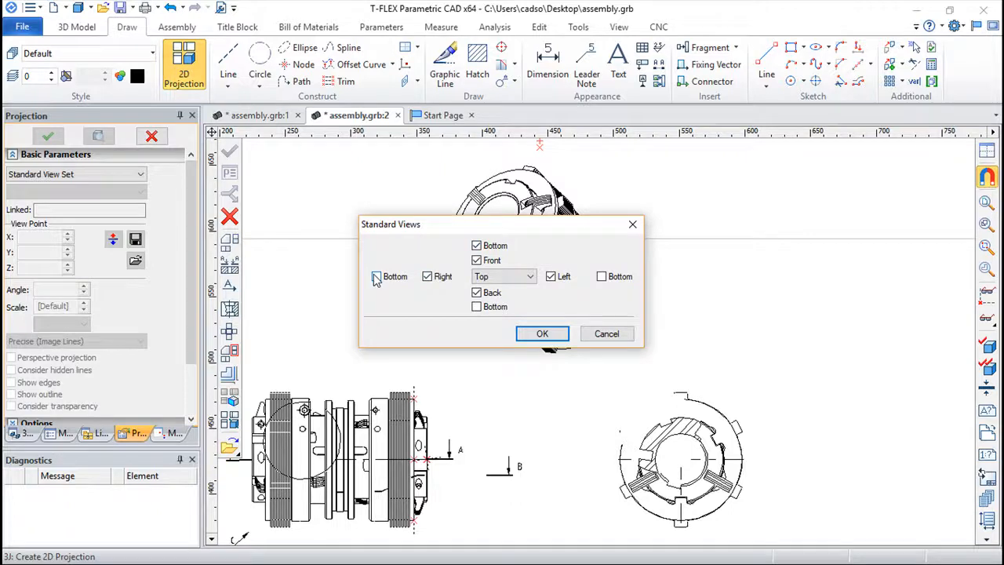
{"action": "left_click", "coordinate": [553, 333]}
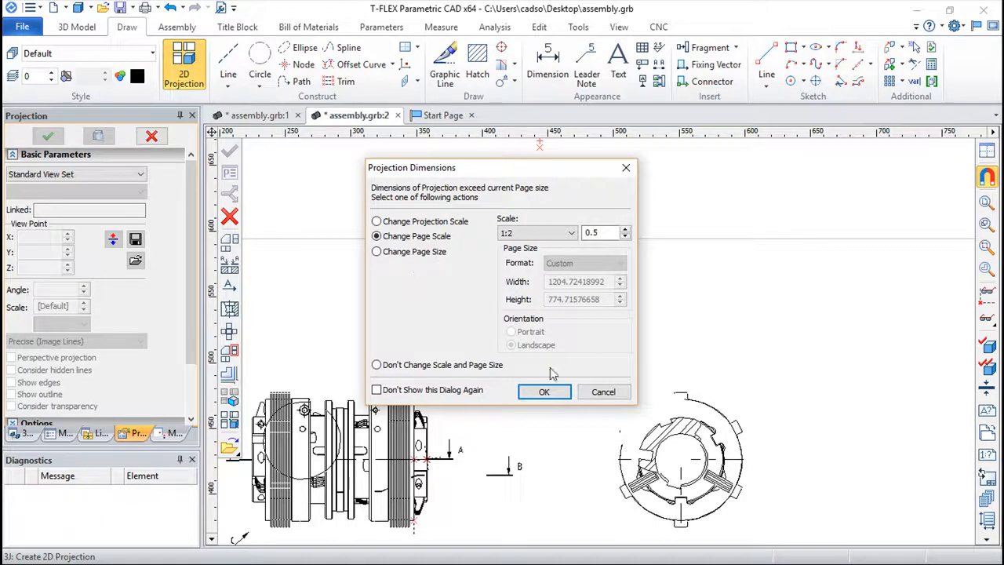
{"action": "left_click", "coordinate": [544, 392]}
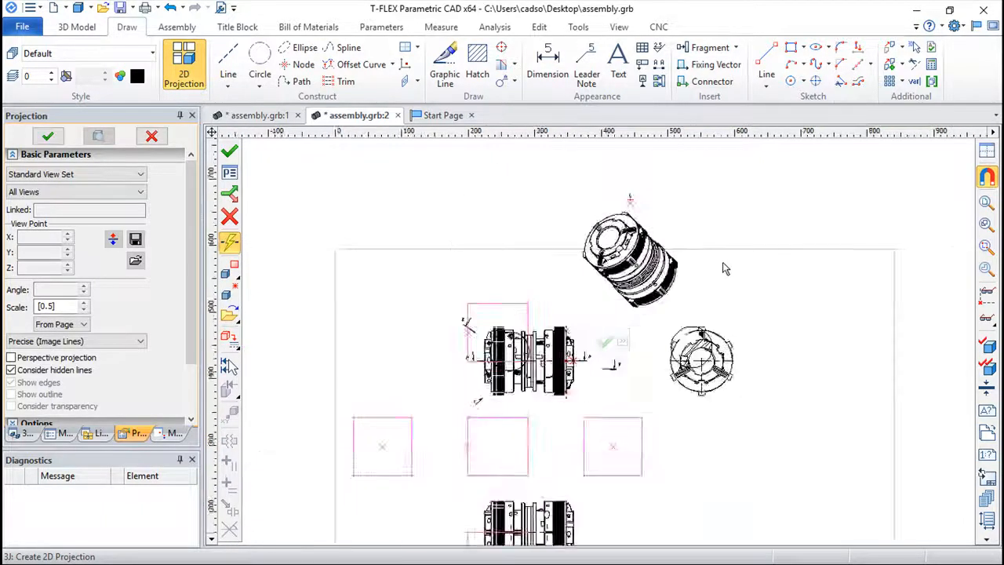
{"action": "scroll", "coordinate": [726, 265], "scroll_direction": "down", "scroll_amount": 4}
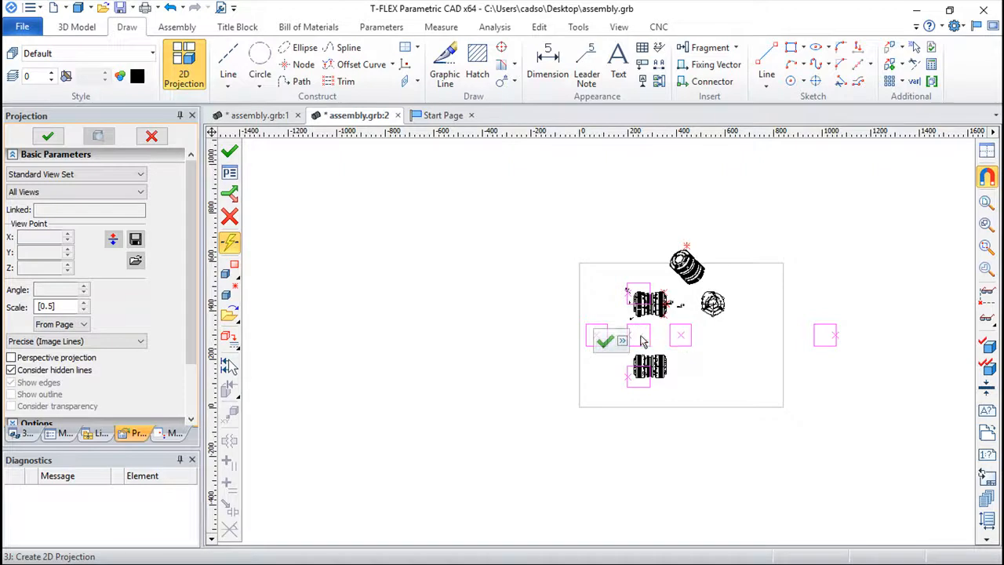
{"action": "left_click", "coordinate": [608, 340]}
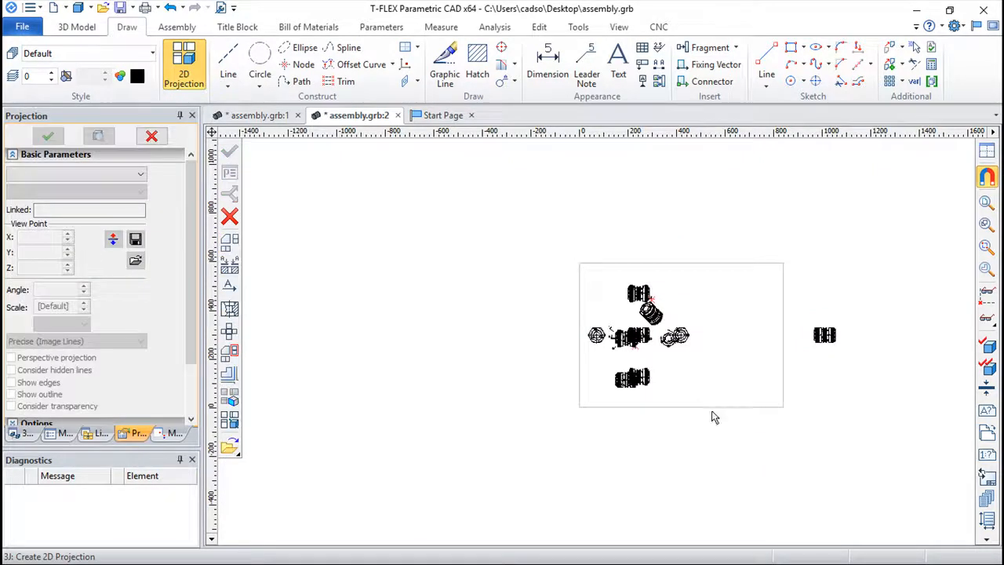
{"action": "middle_click_drag", "start_coordinate": [808, 301], "coordinate": [648, 325]}
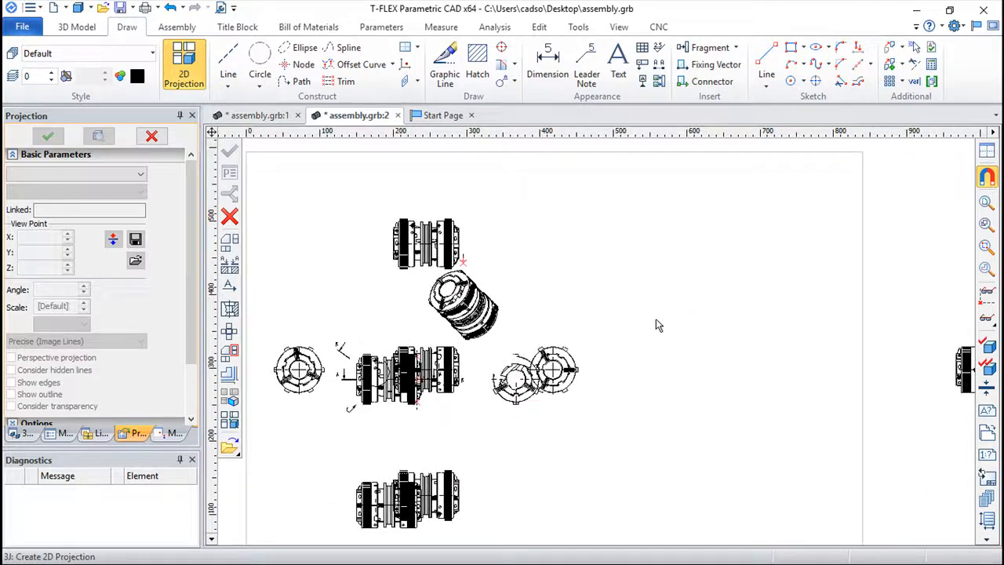
- Undo the Standard View Set and inspect the tilted arrow view
{"action": "left_click", "coordinate": [169, 7]}
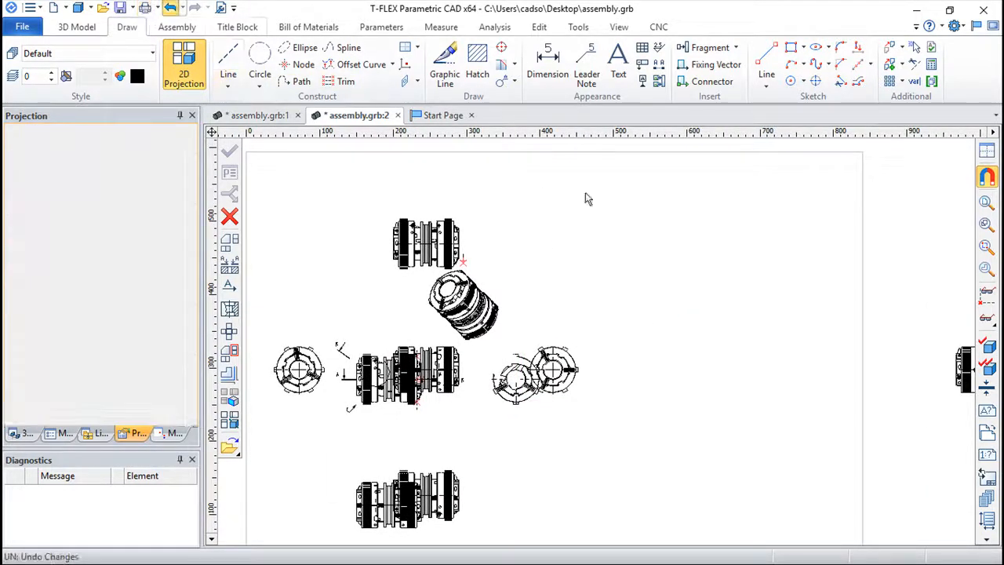
{"action": "middle_click_drag", "start_coordinate": [455, 359], "coordinate": [602, 276]}
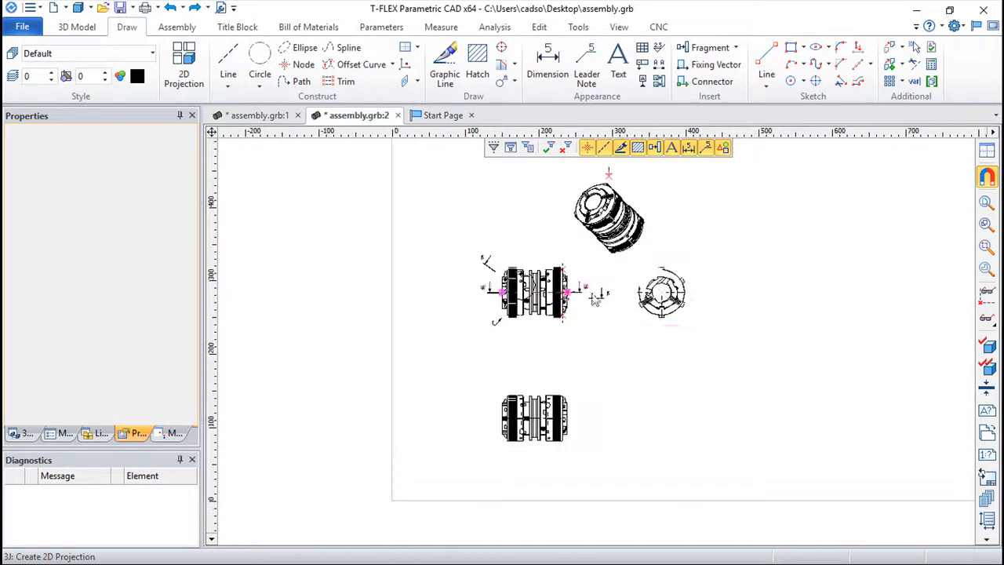
{"action": "scroll", "coordinate": [621, 325], "scroll_direction": "up", "scroll_amount": 5}
{"action": "scroll", "coordinate": [612, 311], "scroll_direction": "down", "scroll_amount": 1}
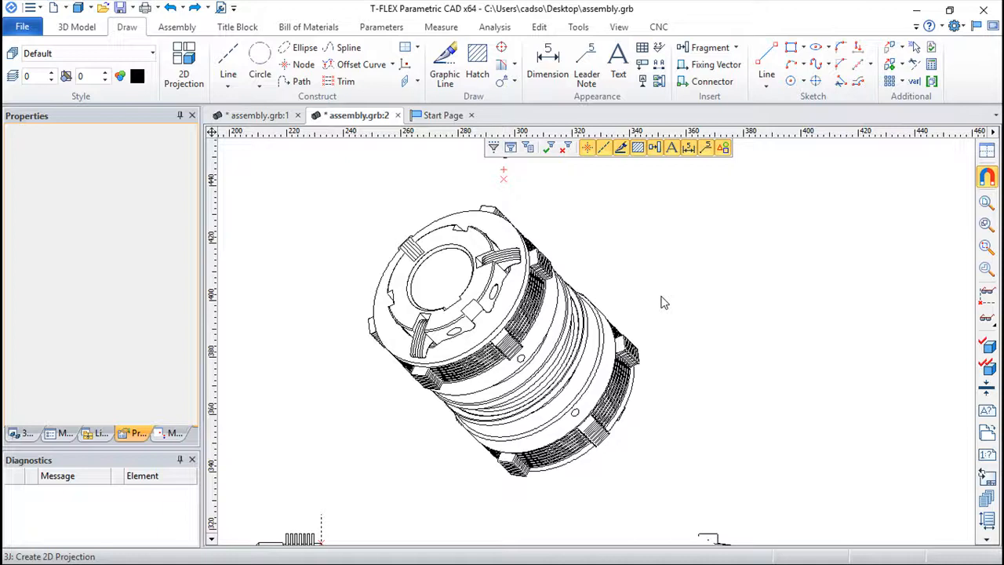
{"action": "scroll", "coordinate": [698, 404], "scroll_direction": "down", "scroll_amount": 3}
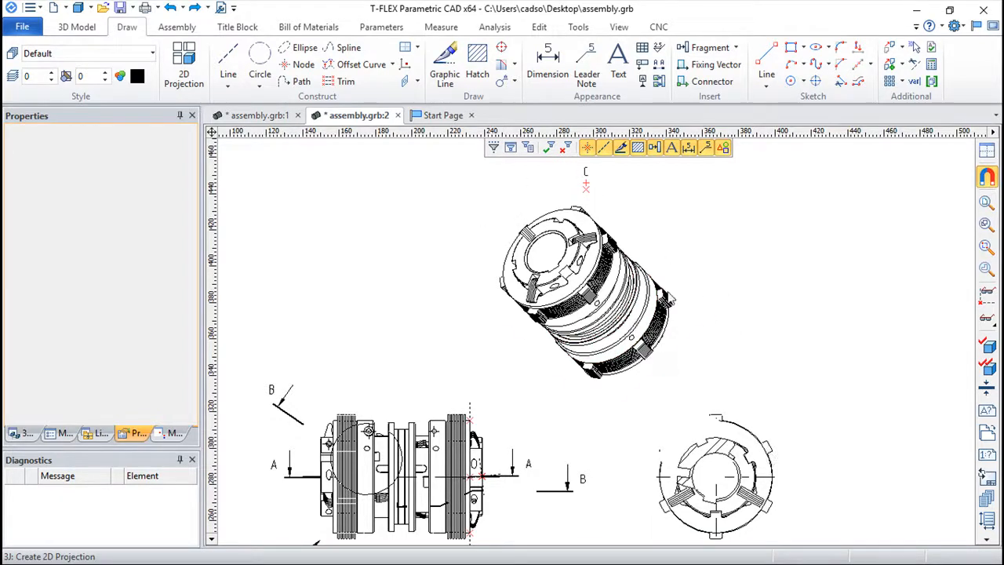
- Open the tilted arrow view's projection parameters and review the general settings, including the Update and Penetration options
{"action": "left_click", "coordinate": [634, 255]}
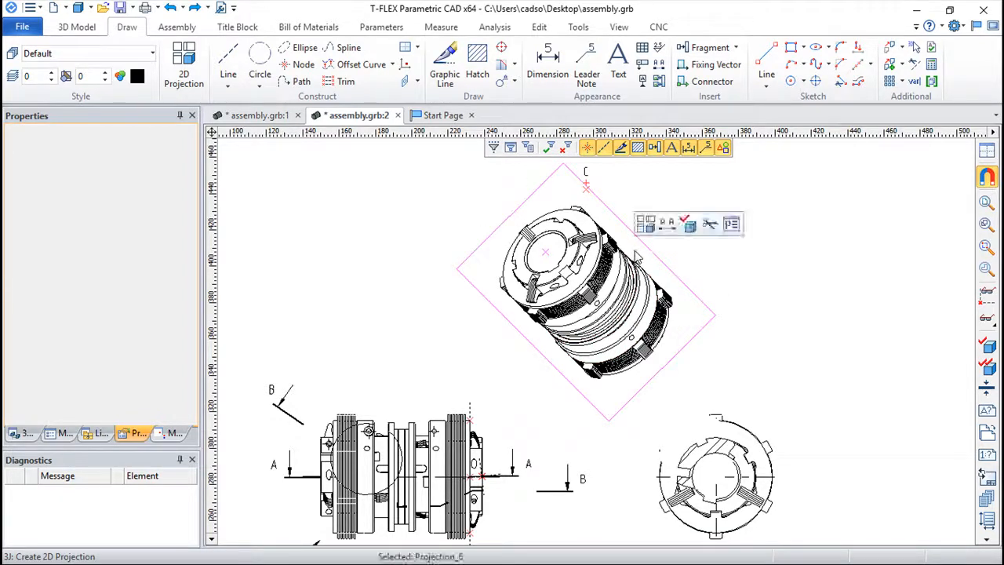
{"action": "left_click", "coordinate": [732, 226]}
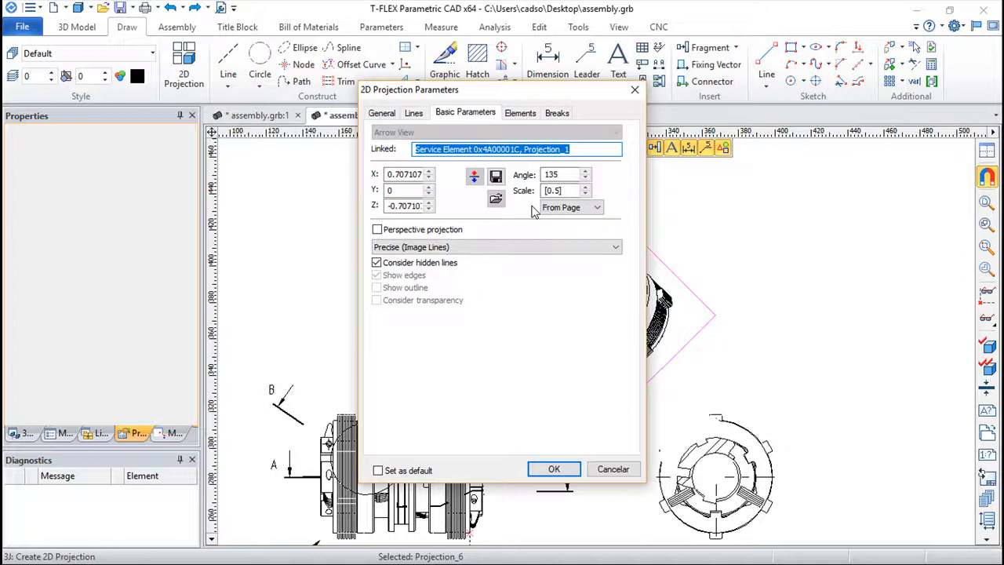
{"action": "left_click", "coordinate": [382, 113]}
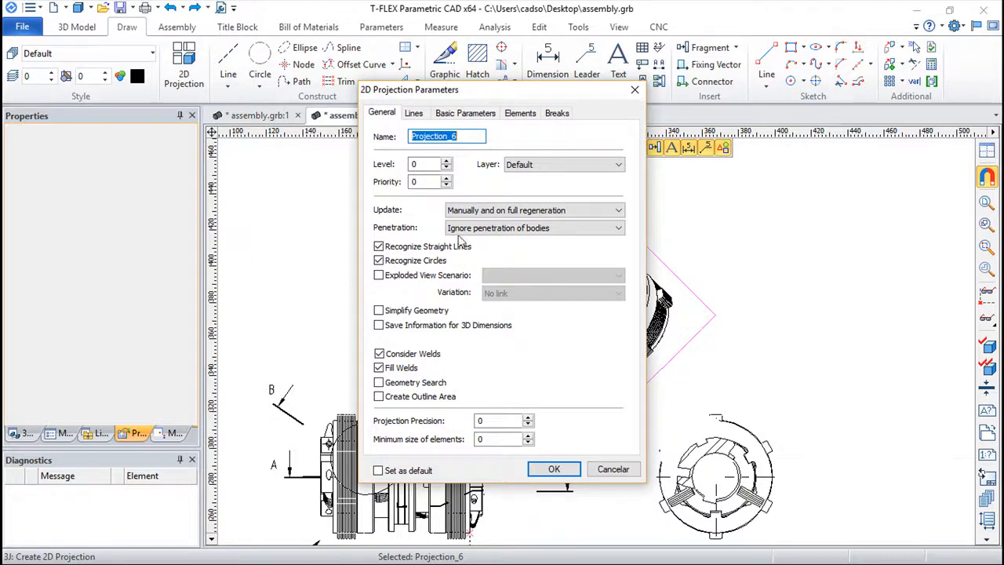
{"action": "left_click", "coordinate": [620, 210]}
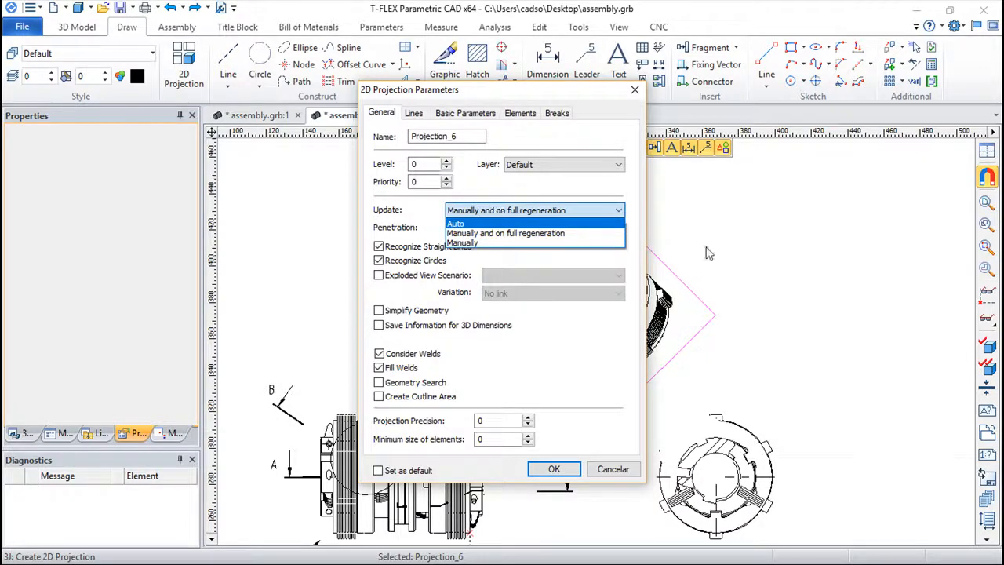
{"action": "left_click", "coordinate": [733, 229]}
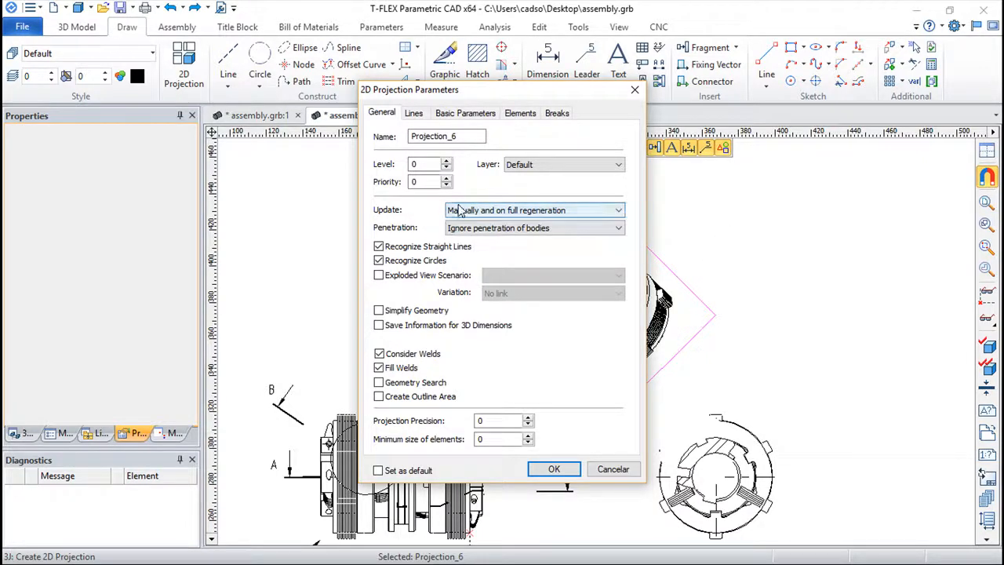
{"action": "left_click", "coordinate": [619, 210]}
{"action": "left_click", "coordinate": [749, 233]}
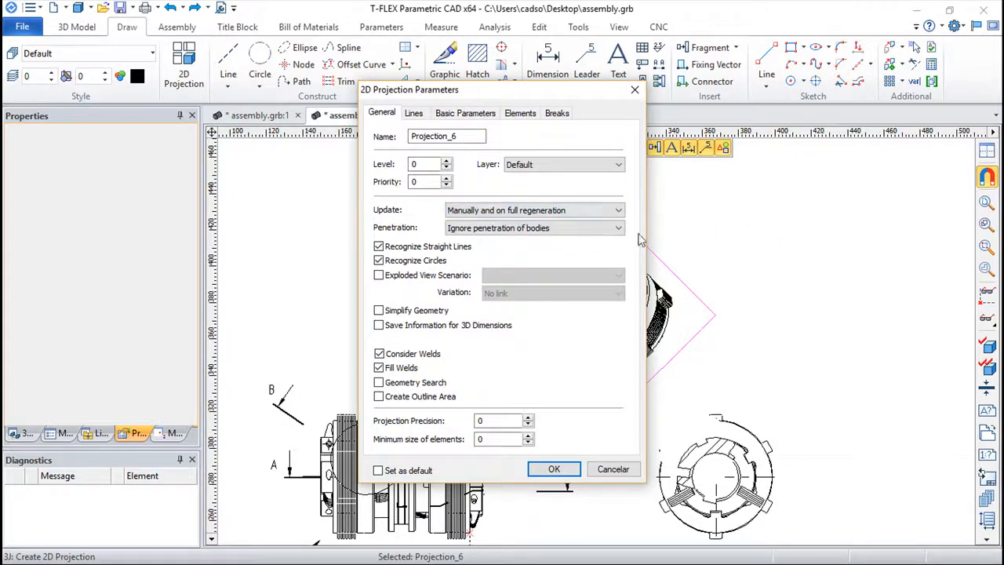
{"action": "left_click", "coordinate": [619, 228]}
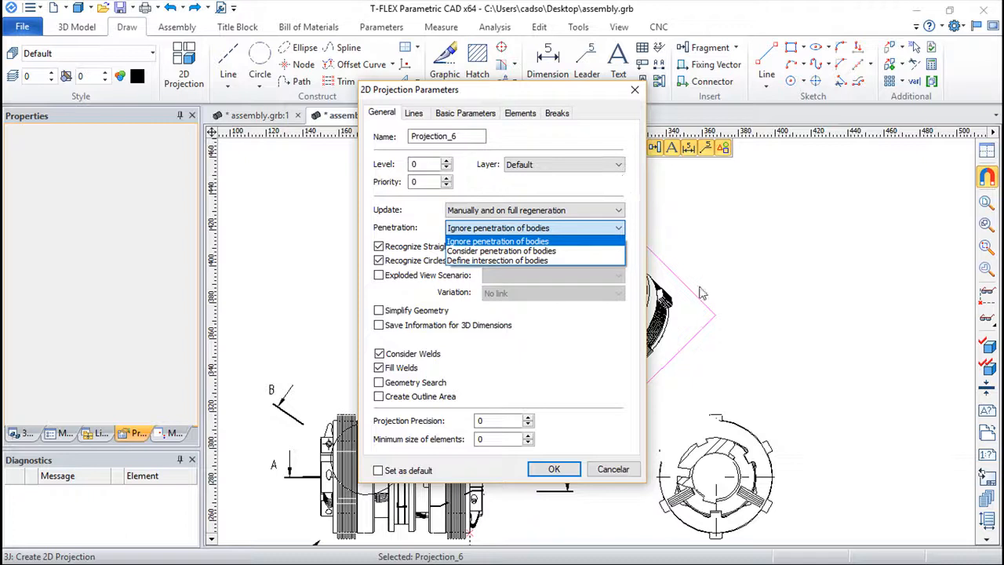
{"action": "left_click", "coordinate": [617, 229]}
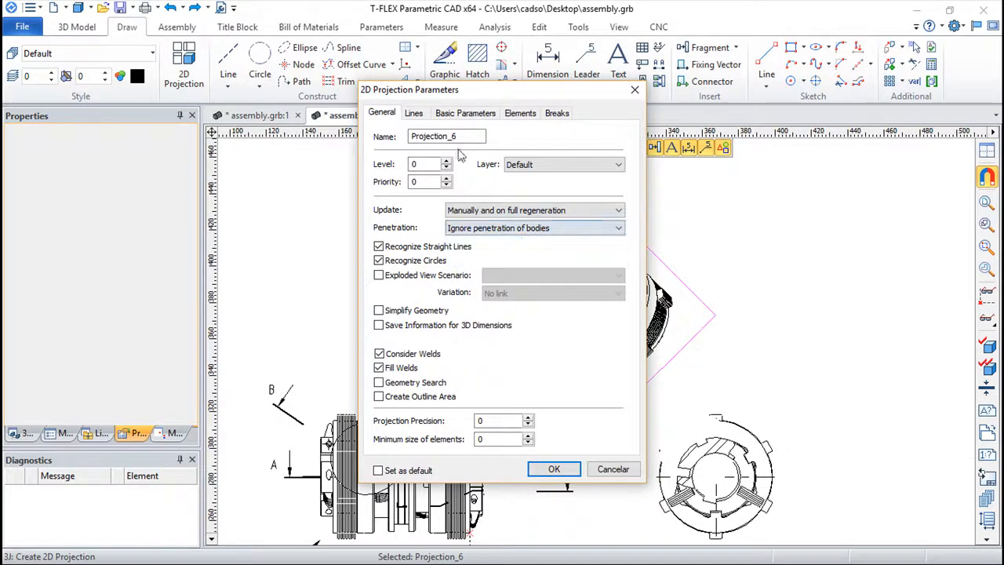
- Review the arrow view's line settings and available image types, keep Precise (Image Lines), and accept the parameters
{"action": "left_click", "coordinate": [413, 113]}
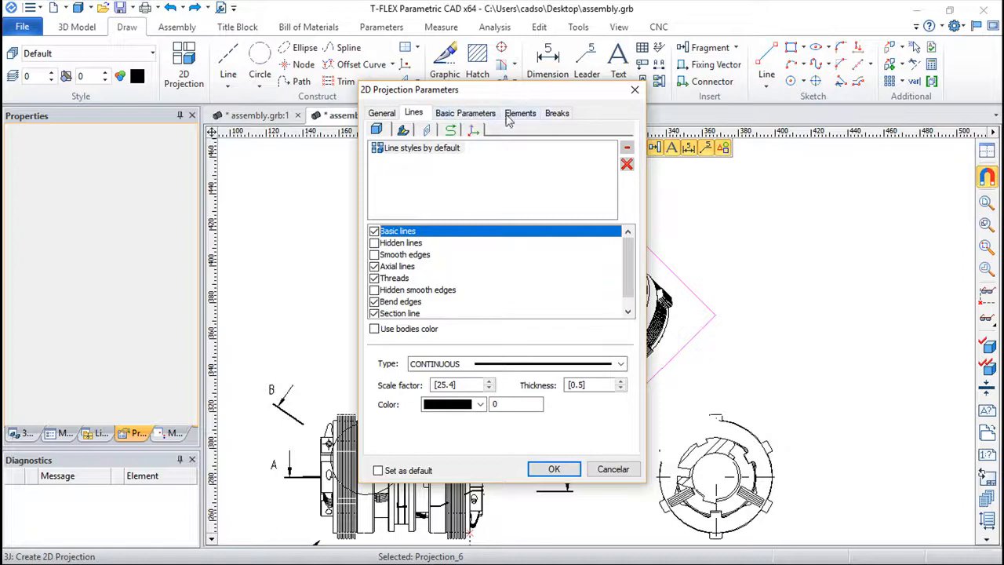
{"action": "left_click", "coordinate": [467, 115]}
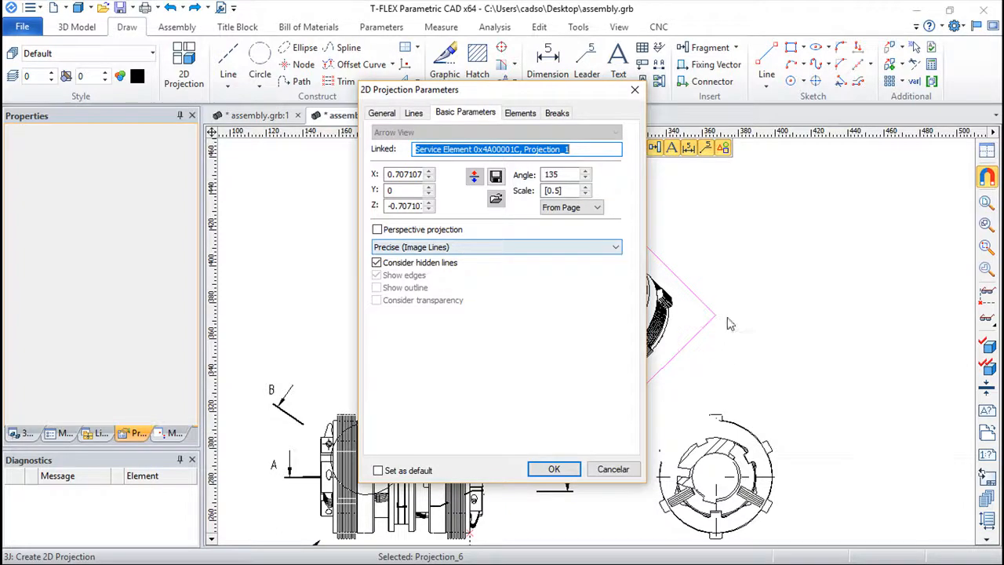
{"action": "left_click", "coordinate": [471, 247]}
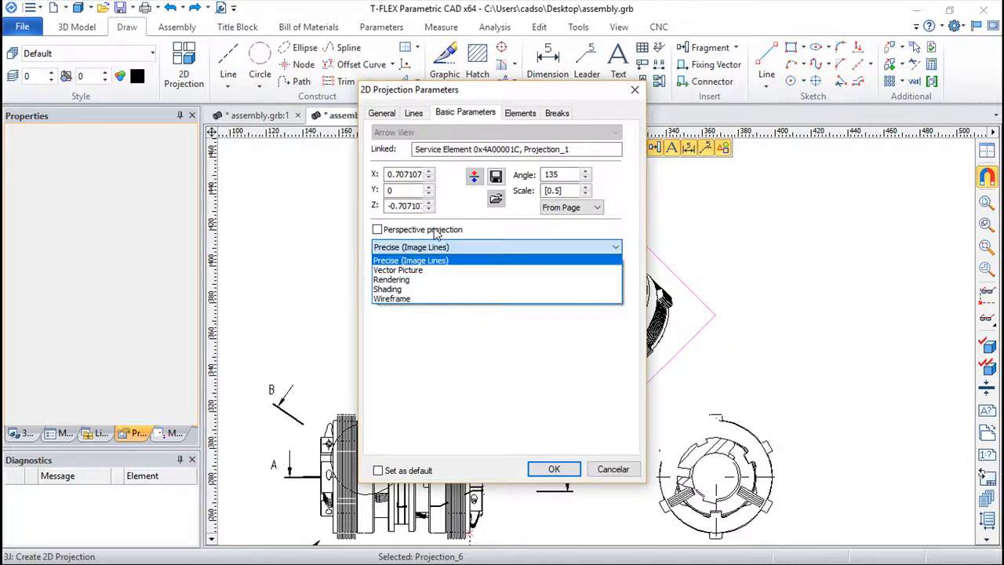
{"action": "left_click", "coordinate": [426, 262]}
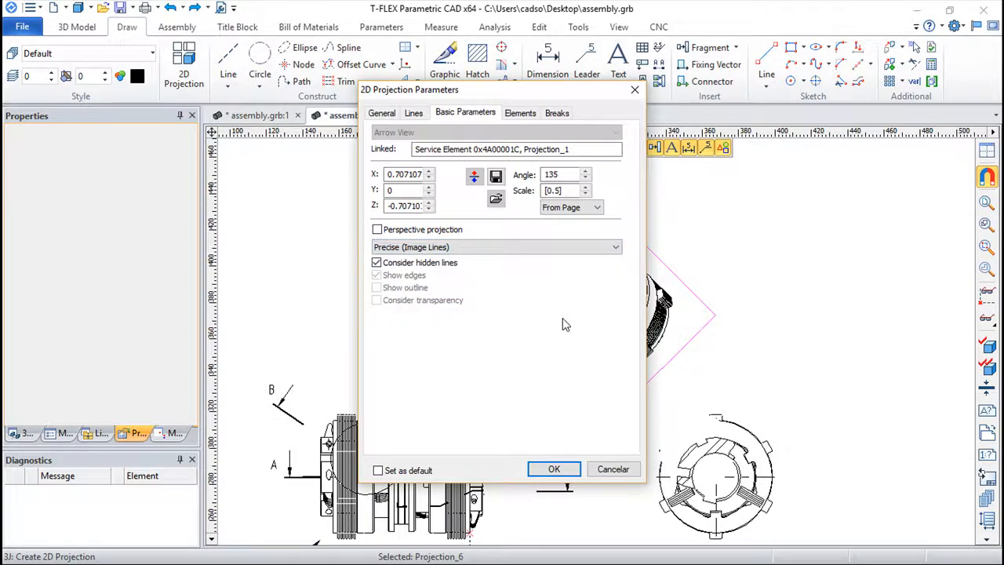
{"action": "left_click", "coordinate": [554, 469]}
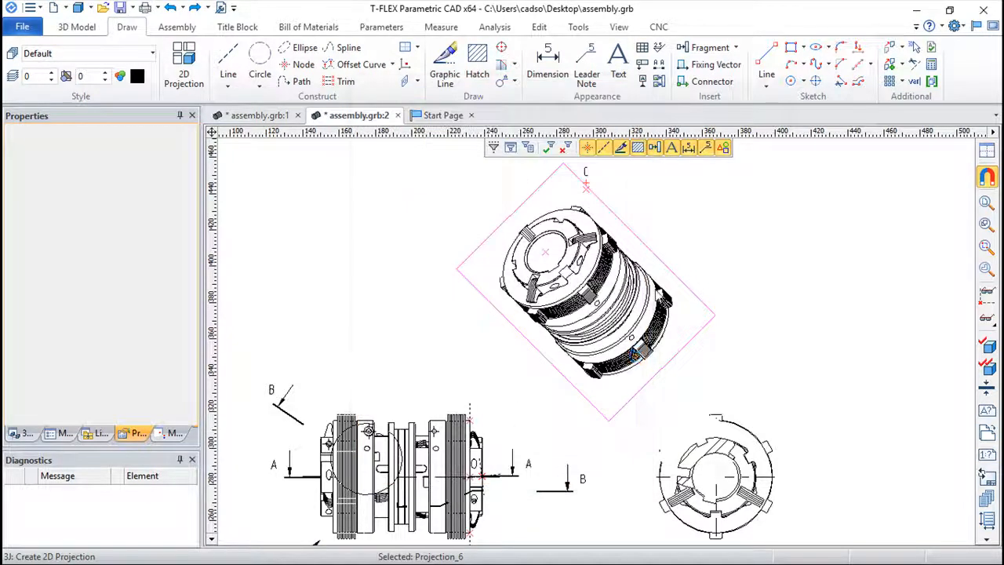
- Try to change the arrow view's image type to Vector Picture in its projection parameters
{"action": "scroll", "coordinate": [600, 298], "scroll_direction": "up", "scroll_amount": 2}
{"action": "scroll", "coordinate": [653, 257], "scroll_direction": "down", "scroll_amount": 1}
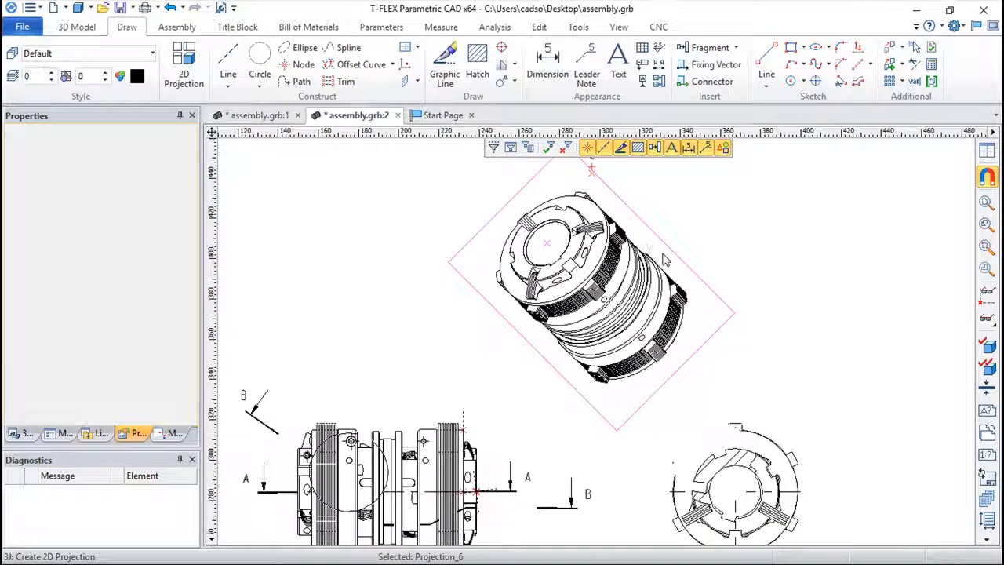
{"action": "right_click", "coordinate": [653, 250]}
{"action": "left_click", "coordinate": [750, 225]}
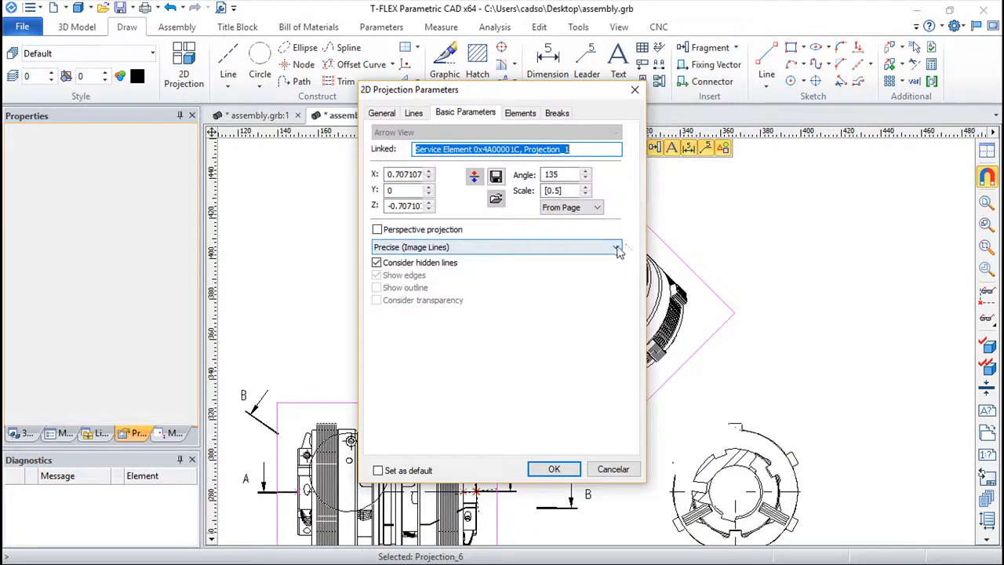
{"action": "left_click", "coordinate": [615, 248]}
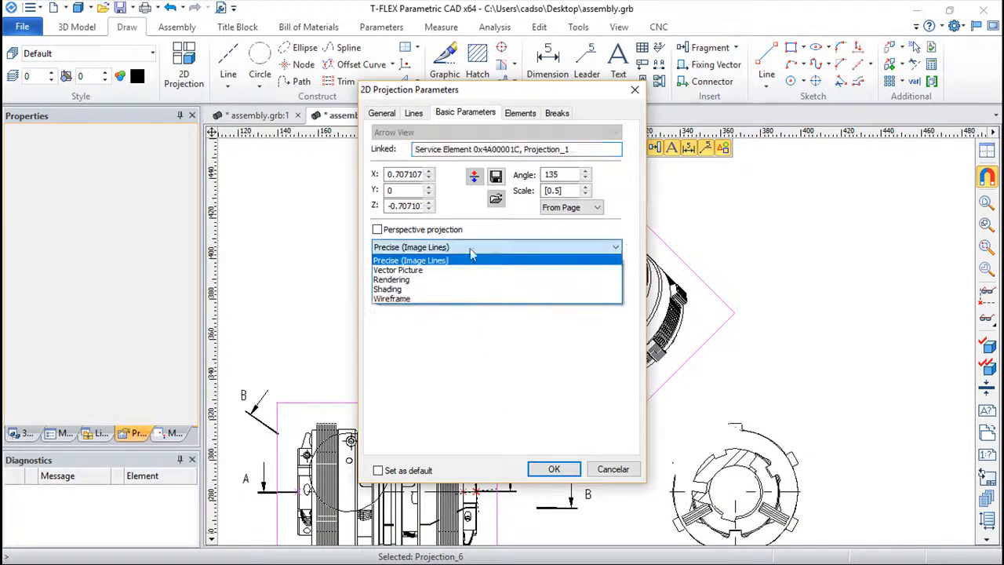
{"action": "left_click", "coordinate": [400, 272]}
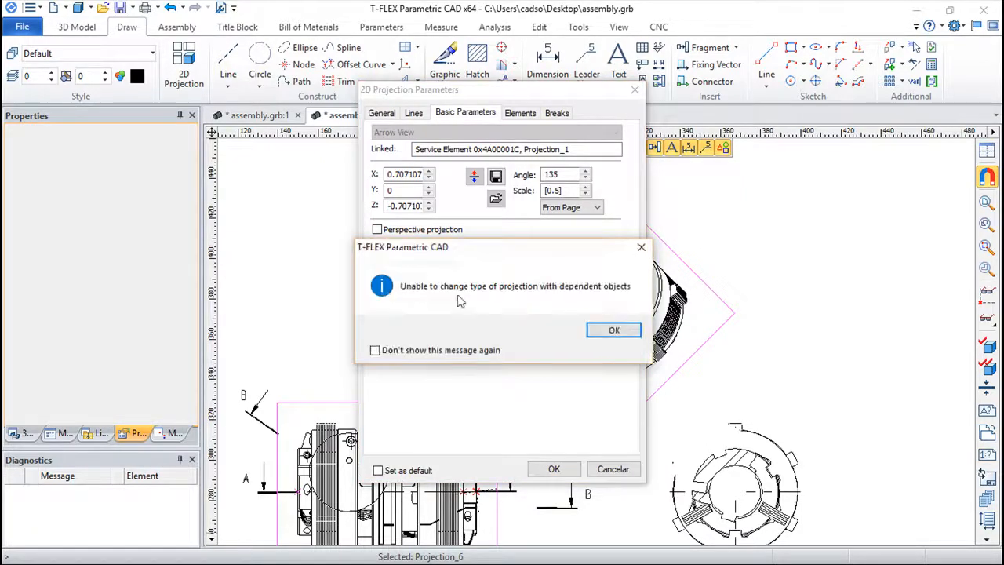
{"action": "left_click", "coordinate": [615, 330]}
{"action": "left_click", "coordinate": [612, 469]}
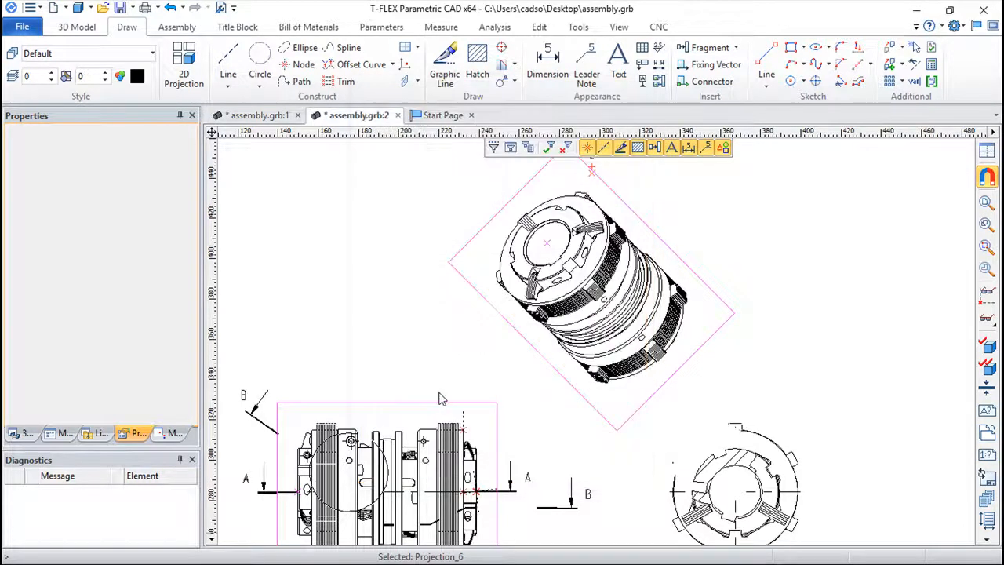
- Try to change the front view's image type to Vector Picture in its projection parameters
{"action": "scroll", "coordinate": [496, 418], "scroll_direction": "down", "scroll_amount": 3}
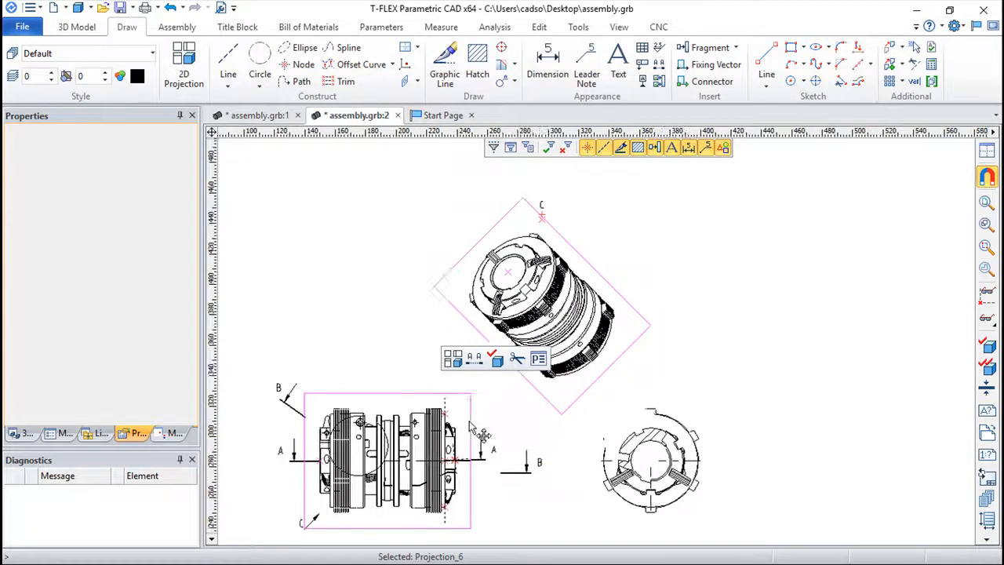
{"action": "scroll", "coordinate": [488, 408], "scroll_direction": "up", "scroll_amount": 2}
{"action": "right_click", "coordinate": [471, 321]}
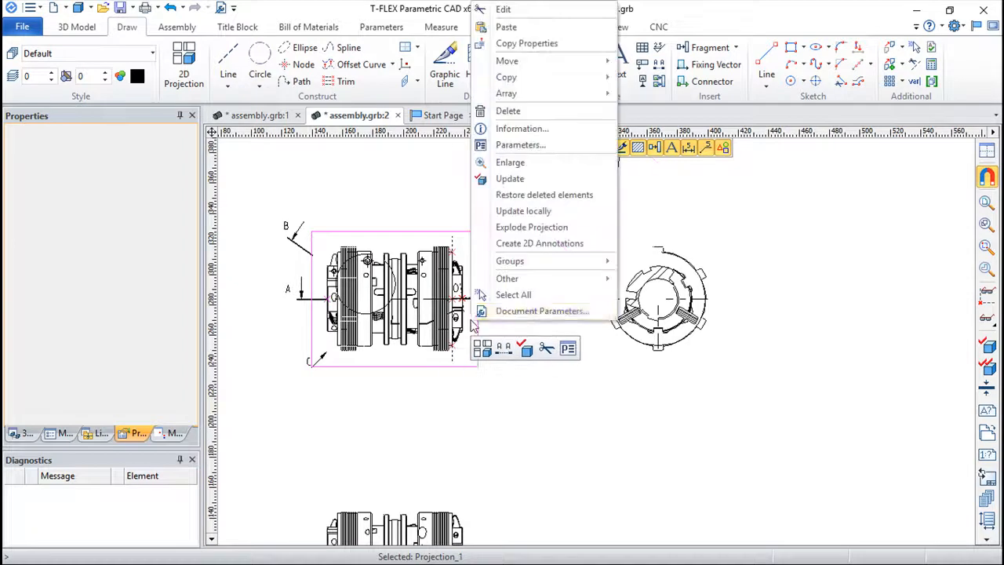
{"action": "left_click", "coordinate": [568, 350]}
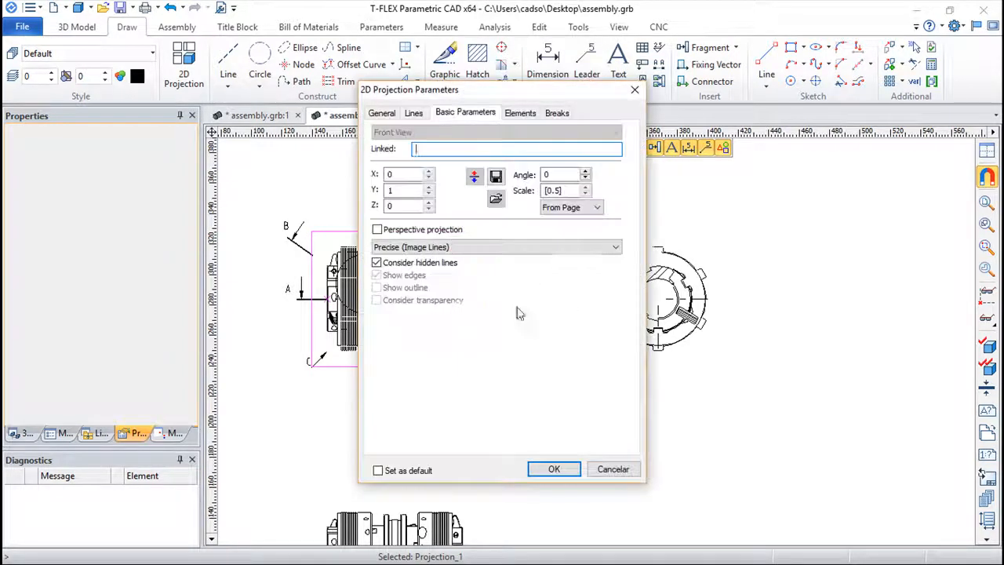
{"action": "left_click", "coordinate": [616, 247]}
{"action": "left_click", "coordinate": [396, 271]}
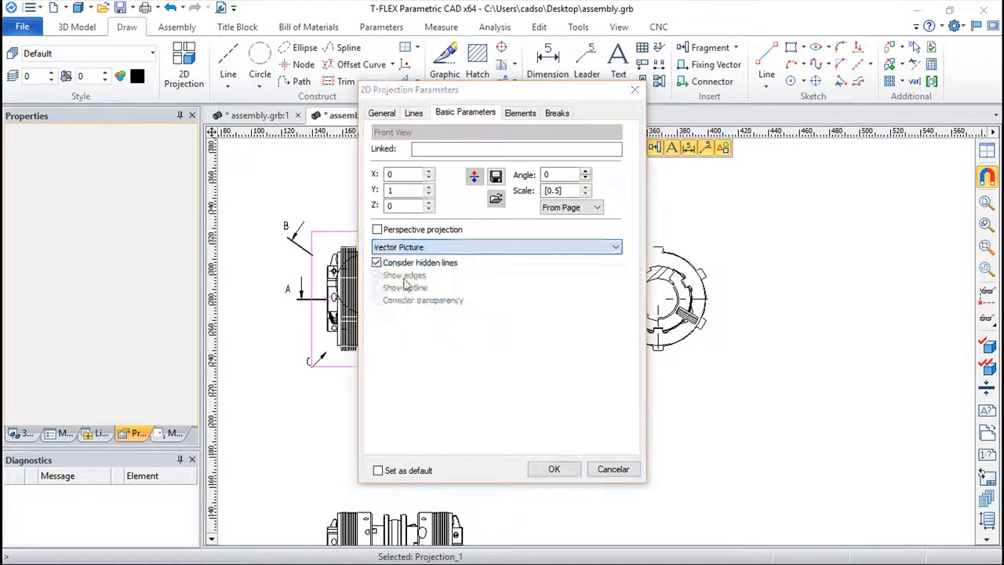
{"action": "left_click", "coordinate": [627, 333]}
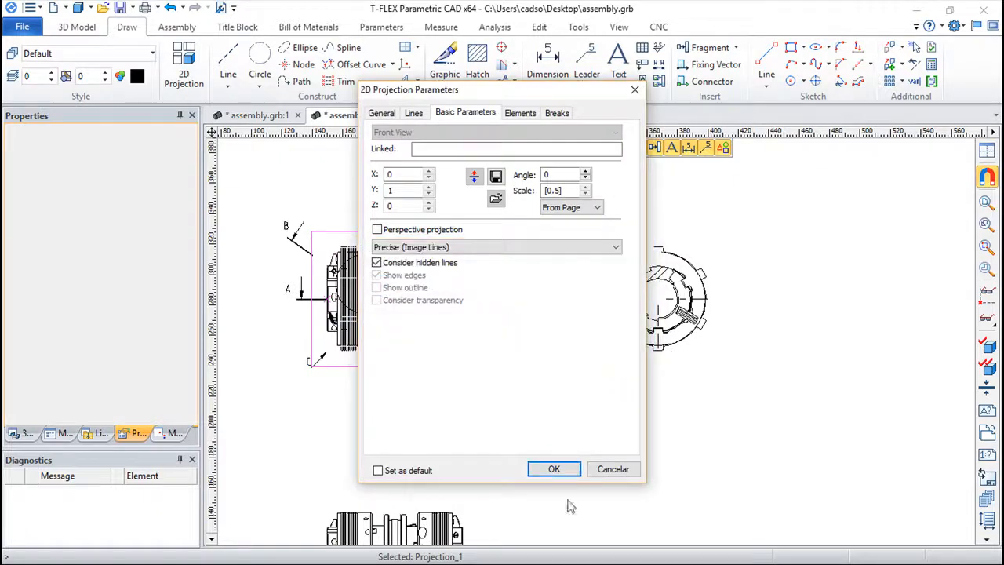
{"action": "left_click", "coordinate": [618, 469]}
- Delete all projections and view annotations from the drawing page
{"action": "scroll", "coordinate": [489, 369], "scroll_direction": "down", "scroll_amount": 5}
{"action": "scroll", "coordinate": [484, 382], "scroll_direction": "up", "scroll_amount": 3}
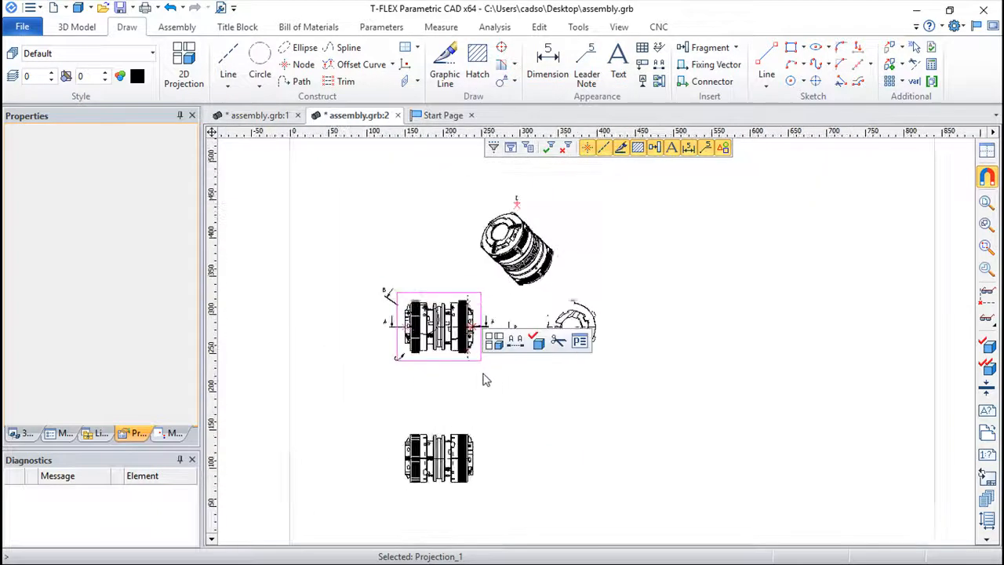
{"action": "mouse_move", "coordinate": [315, 155]}
{"action": "left_mouse_down"}
{"action": "mouse_move", "coordinate": [657, 497]}
{"action": "mouse_move", "coordinate": [673, 534]}
{"action": "left_mouse_up"}
{"action": "key", "text": "Delete"}
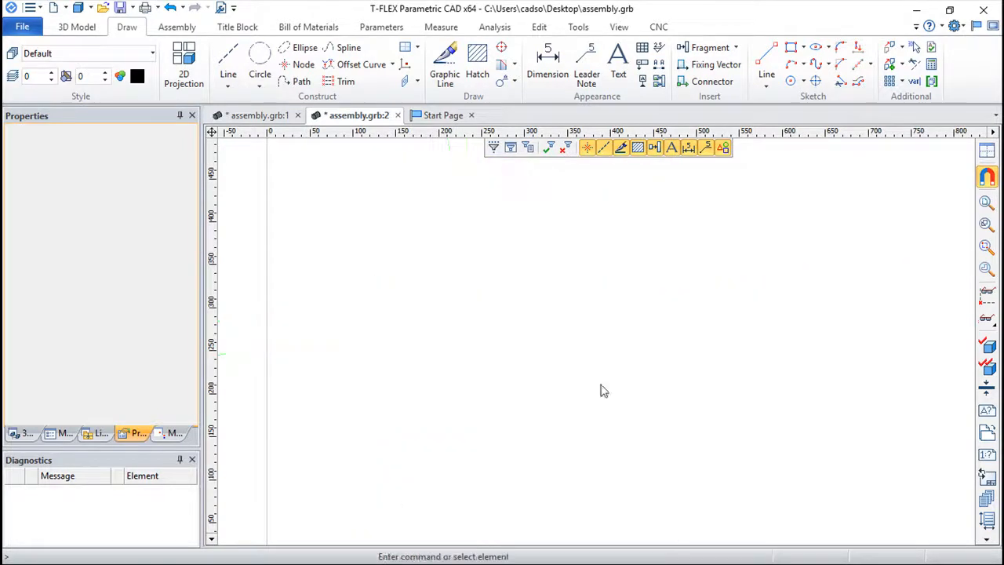
- Create a 2D projection of the assembly with Three Standard Views, placed on the empty page at the page scale
{"action": "left_click", "coordinate": [189, 71]}
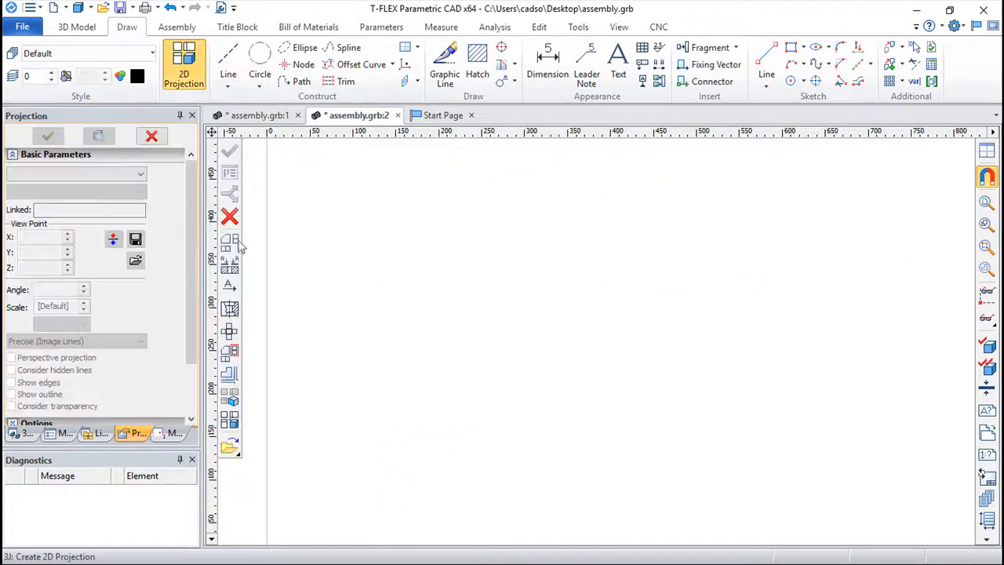
{"action": "left_click", "coordinate": [233, 250]}
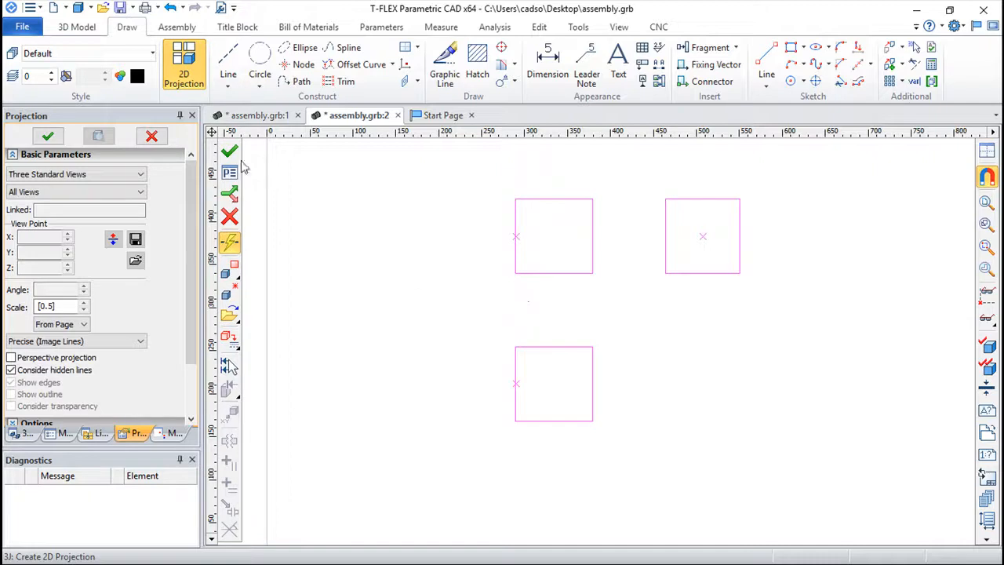
{"action": "left_click", "coordinate": [567, 271]}
{"action": "key", "text": "ctrl+Return"}
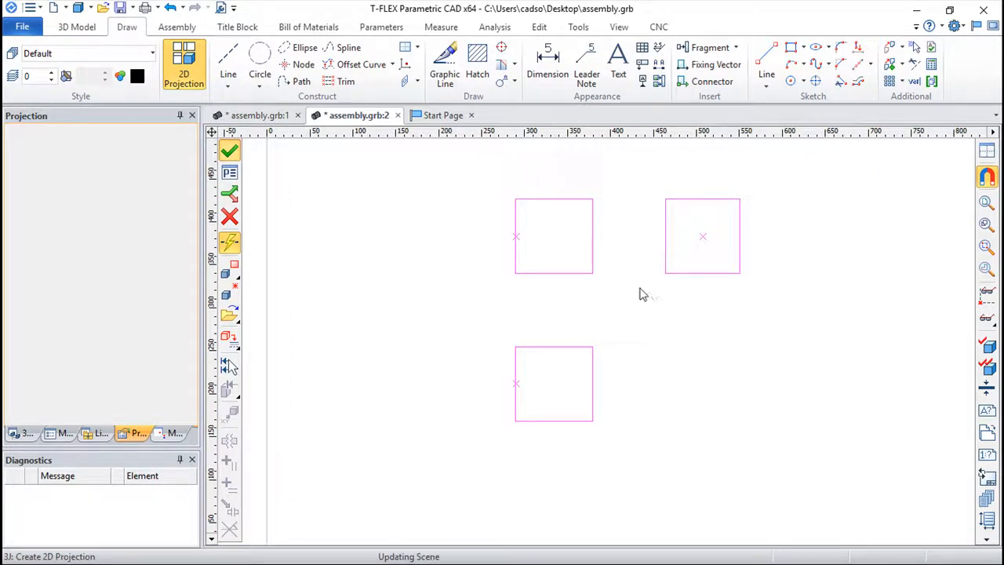
{"action": "scroll", "coordinate": [634, 234], "scroll_direction": "up", "scroll_amount": 2}
{"action": "middle_click_drag", "start_coordinate": [632, 229], "coordinate": [658, 374]}
{"action": "scroll", "coordinate": [603, 298], "scroll_direction": "up", "scroll_amount": 2}
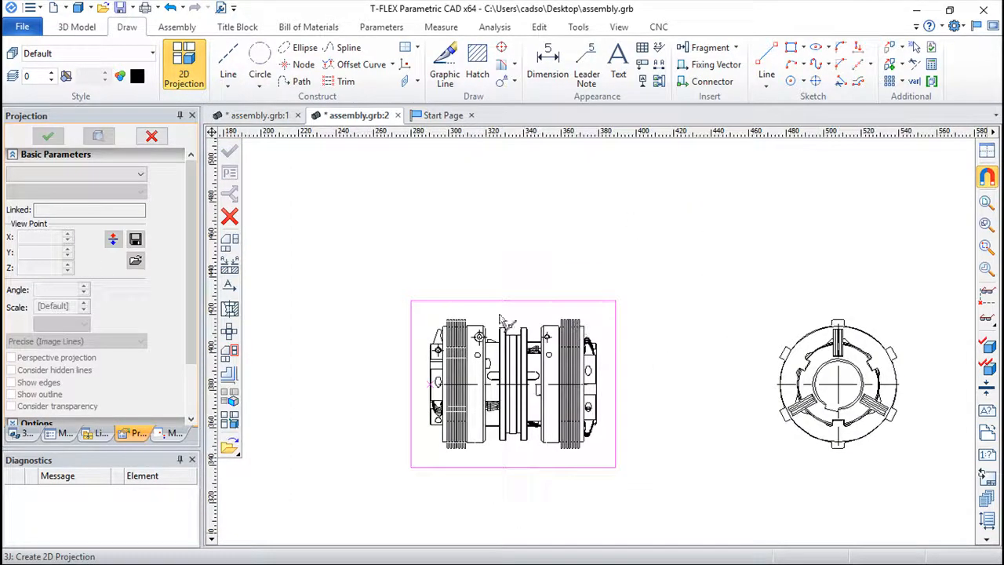
{"action": "key", "text": "Escape"}
- Set the new front view's image type to Vector Picture and examine the view up close
{"action": "left_click", "coordinate": [529, 314]}
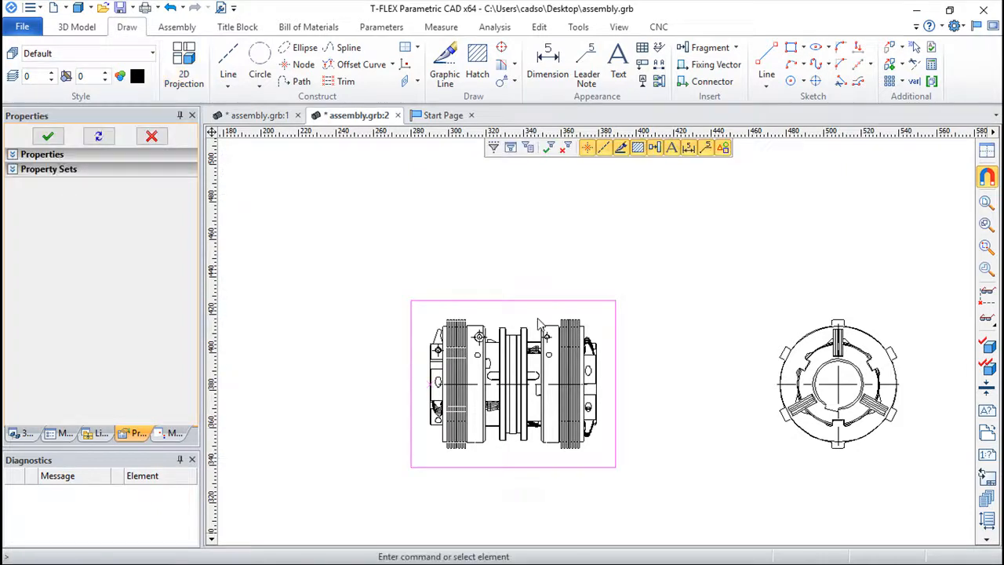
{"action": "right_click", "coordinate": [539, 320]}
{"action": "left_click", "coordinate": [632, 349]}
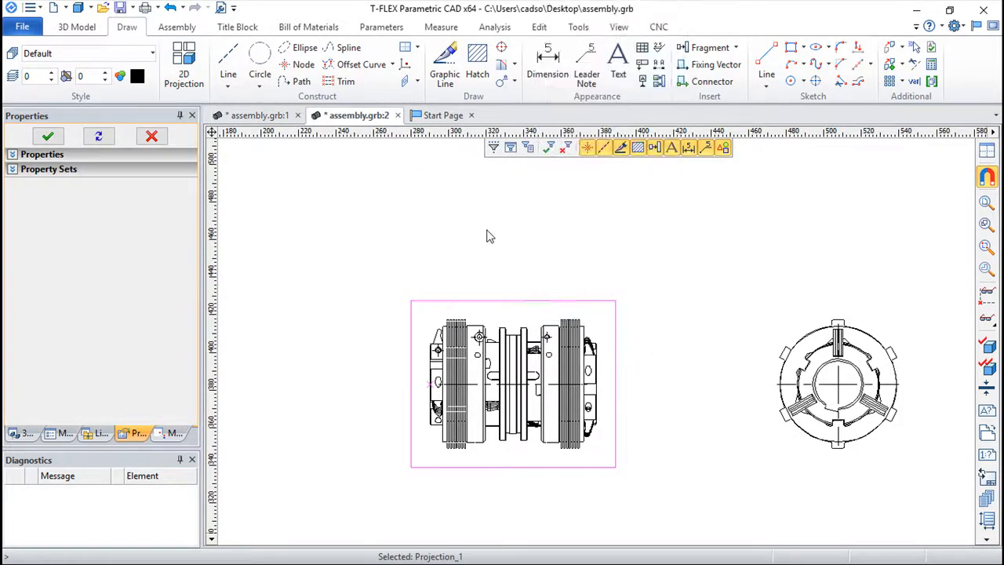
{"action": "left_click", "coordinate": [506, 245]}
{"action": "left_click", "coordinate": [427, 272]}
{"action": "left_click", "coordinate": [568, 469]}
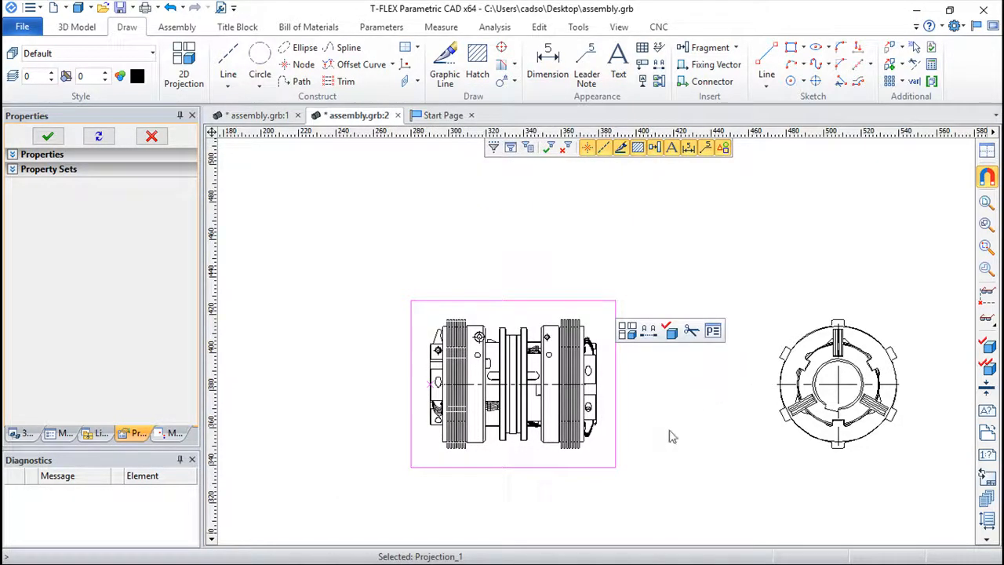
{"action": "left_click", "coordinate": [661, 400]}
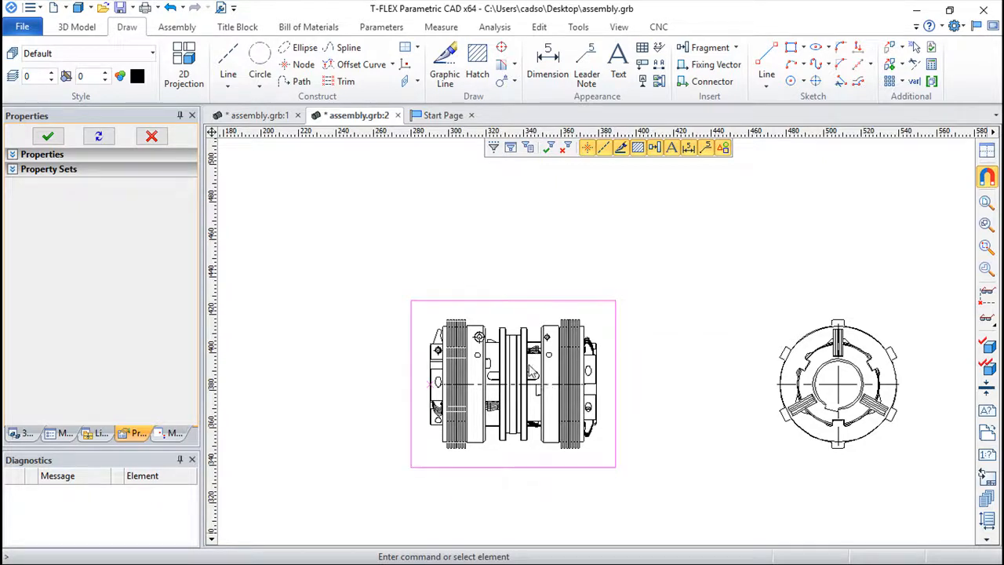
{"action": "left_click", "coordinate": [532, 371]}
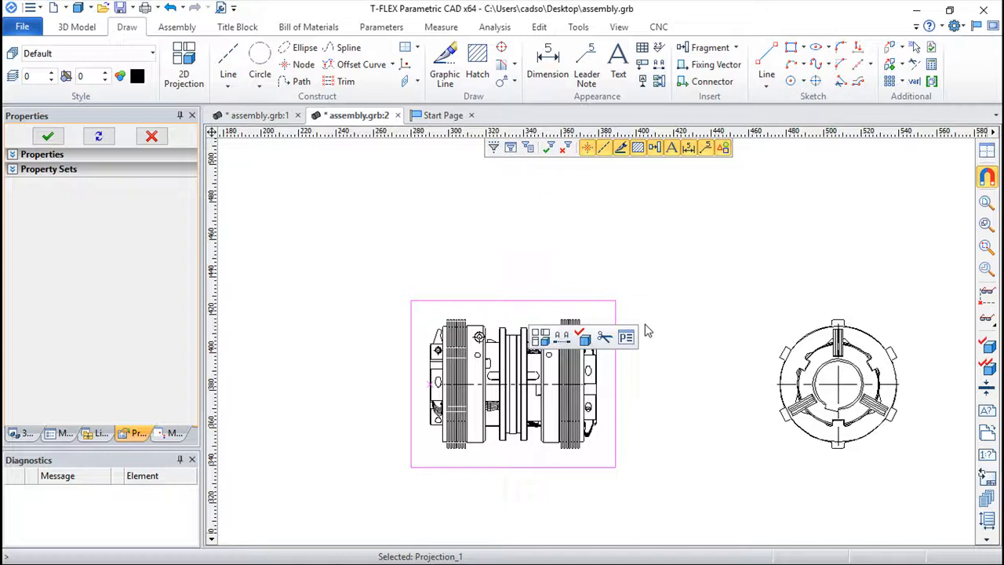
{"action": "scroll", "coordinate": [527, 397], "scroll_direction": "up", "scroll_amount": 3}
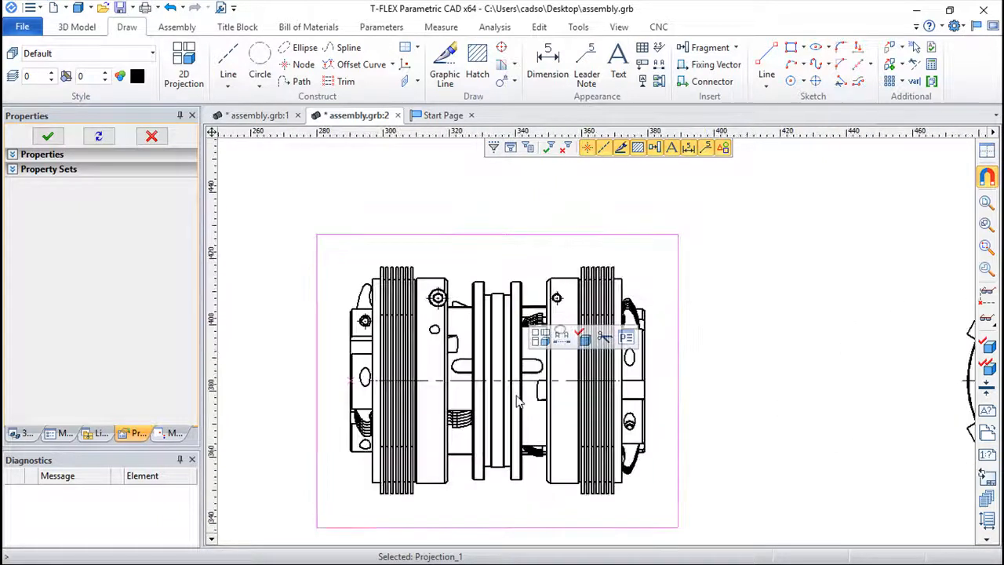
- Set the front view's image type to Rendering and examine the rendered view up close
{"action": "scroll", "coordinate": [701, 361], "scroll_direction": "down", "scroll_amount": 2}
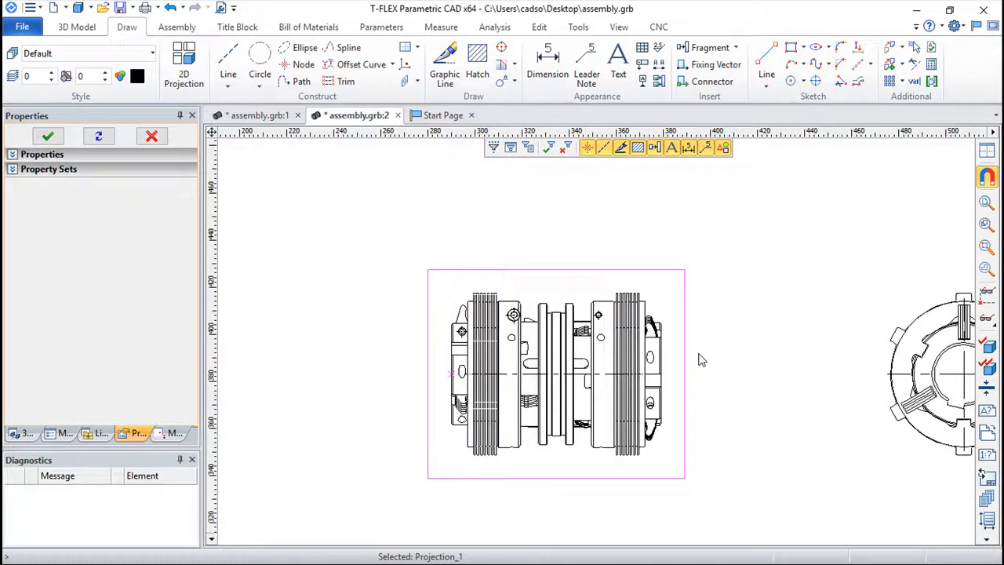
{"action": "scroll", "coordinate": [759, 323], "scroll_direction": "down", "scroll_amount": 3}
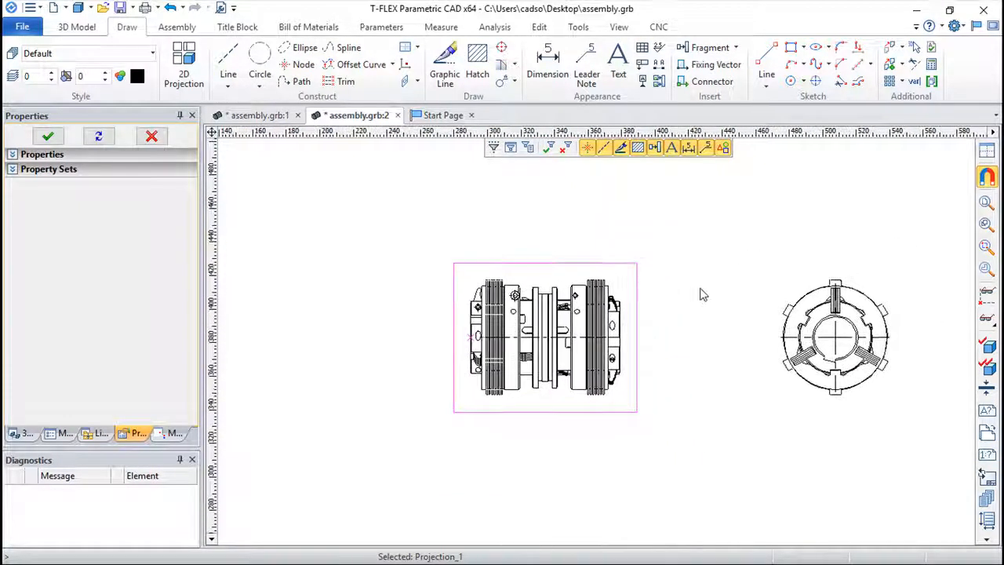
{"action": "right_click", "coordinate": [560, 272]}
{"action": "left_click", "coordinate": [663, 254]}
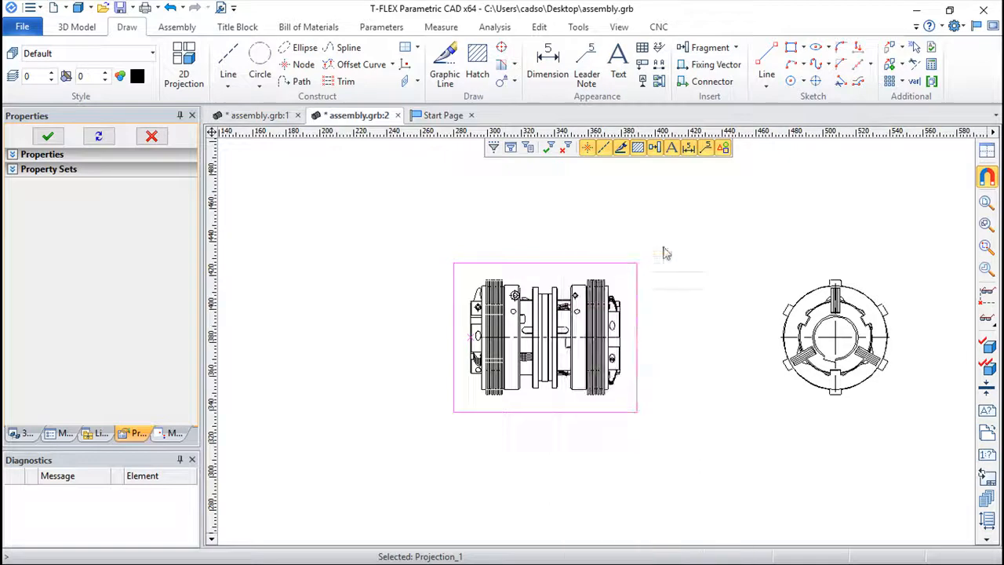
{"action": "left_click", "coordinate": [616, 248]}
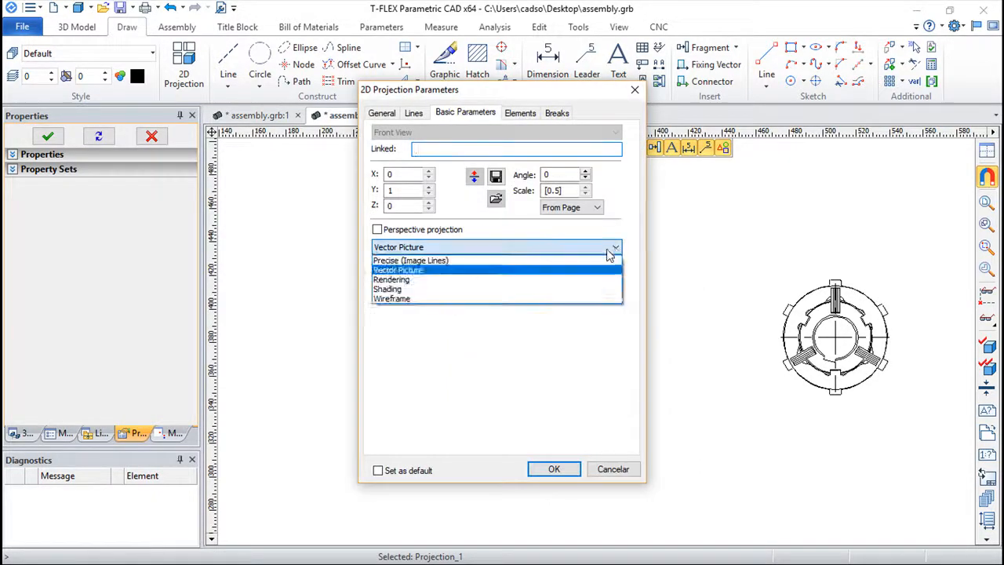
{"action": "left_click", "coordinate": [416, 280]}
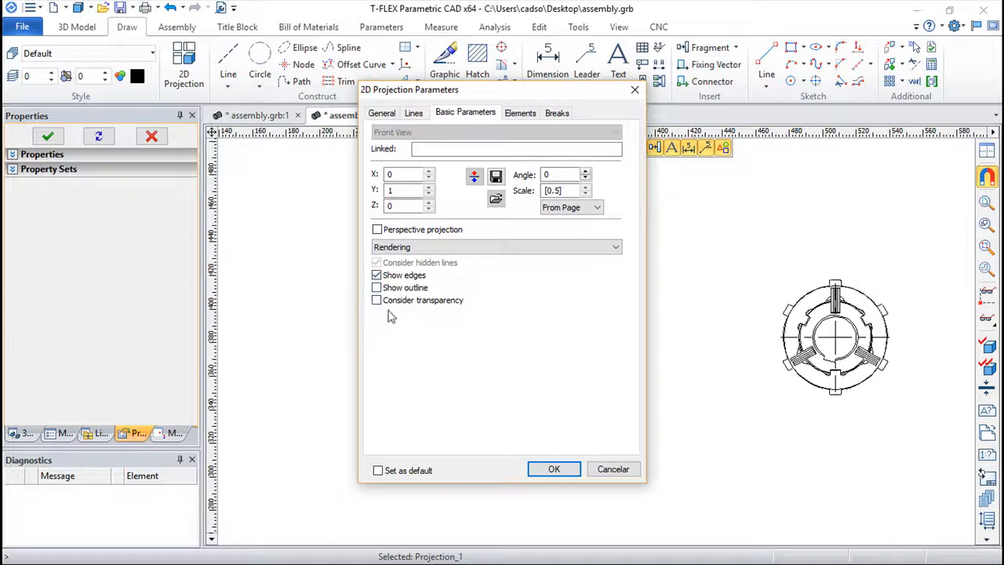
{"action": "left_click", "coordinate": [565, 471]}
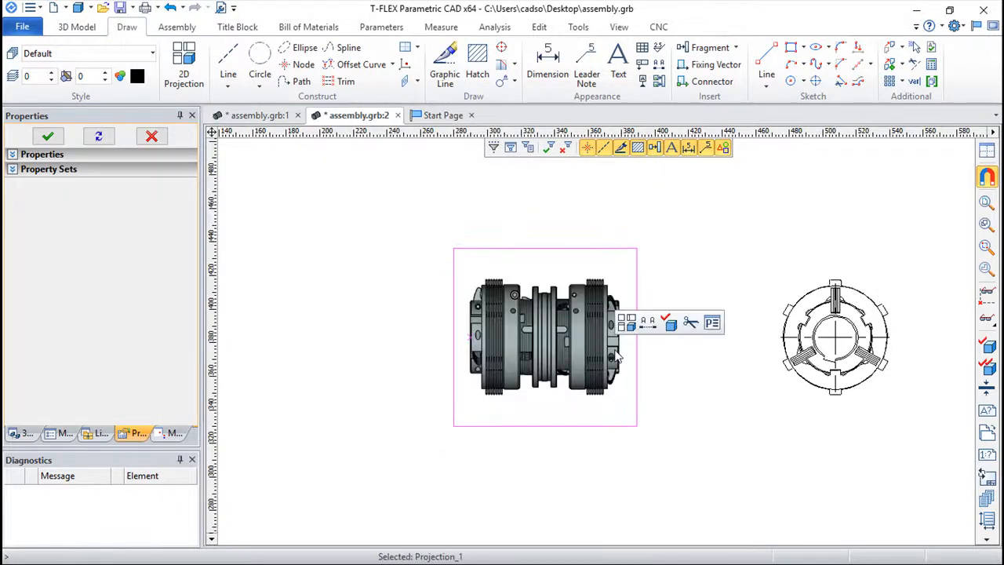
{"action": "scroll", "coordinate": [564, 333], "scroll_direction": "up", "scroll_amount": 5}
{"action": "scroll", "coordinate": [564, 330], "scroll_direction": "down", "scroll_amount": 5}
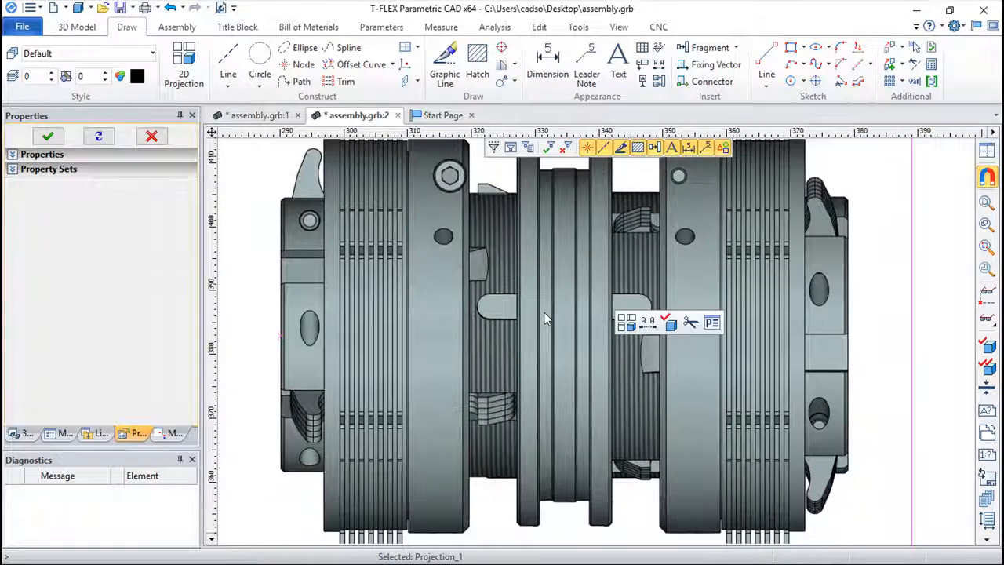
{"action": "middle_click_drag", "start_coordinate": [804, 352], "coordinate": [624, 333]}
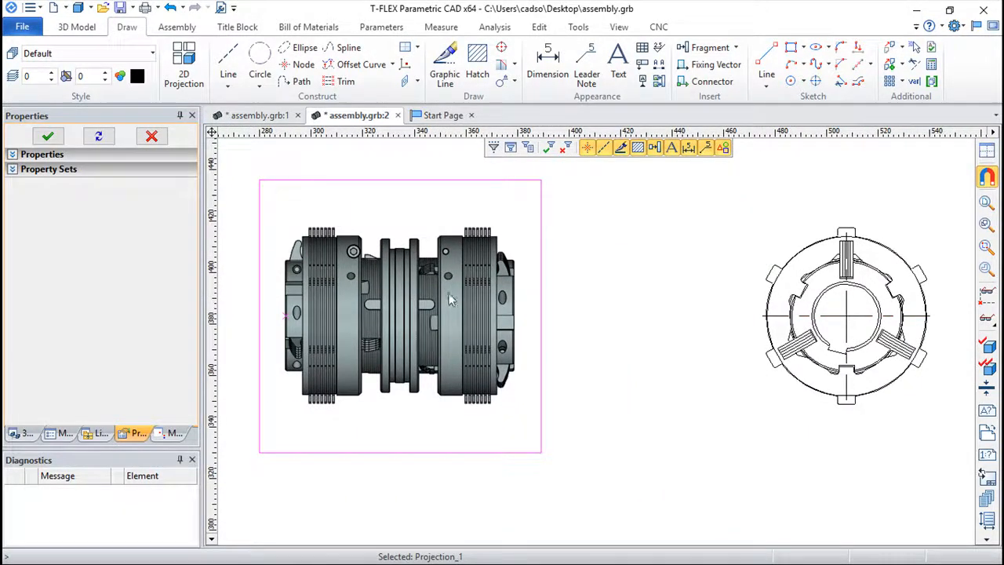
- Set the front view's image type to Shading in its projection parameters and examine the view
{"action": "right_click", "coordinate": [430, 220]}
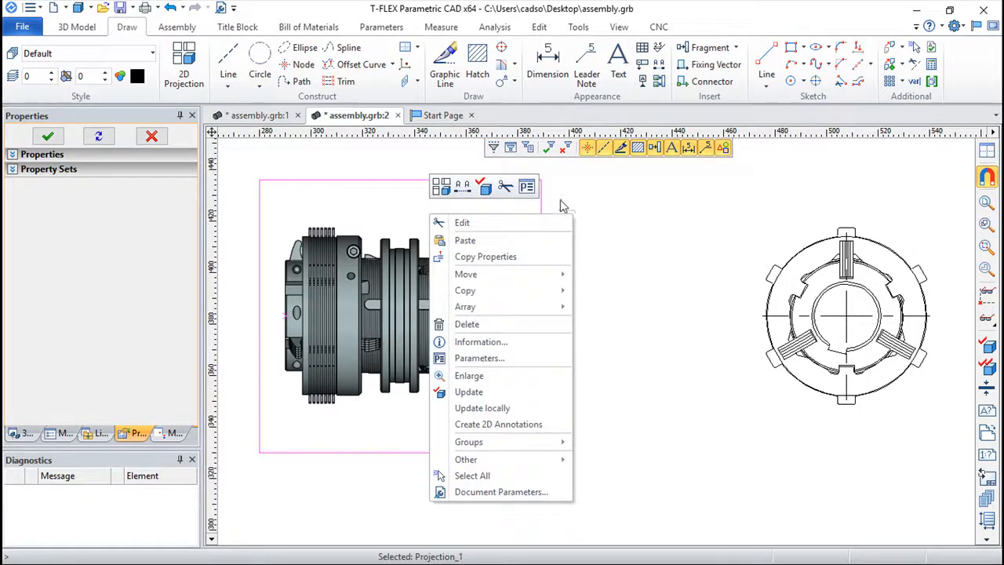
{"action": "left_click", "coordinate": [526, 222]}
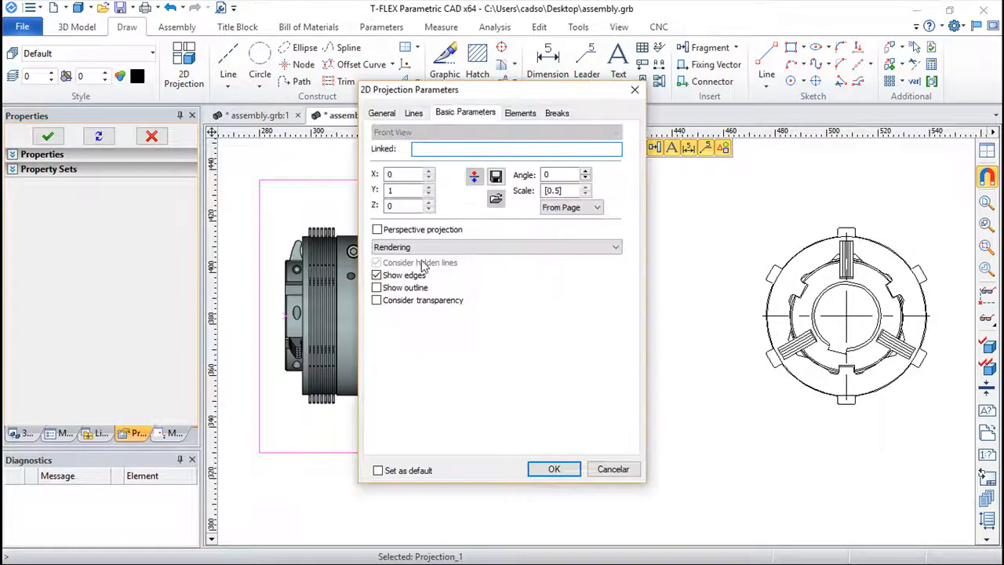
{"action": "left_click", "coordinate": [615, 248]}
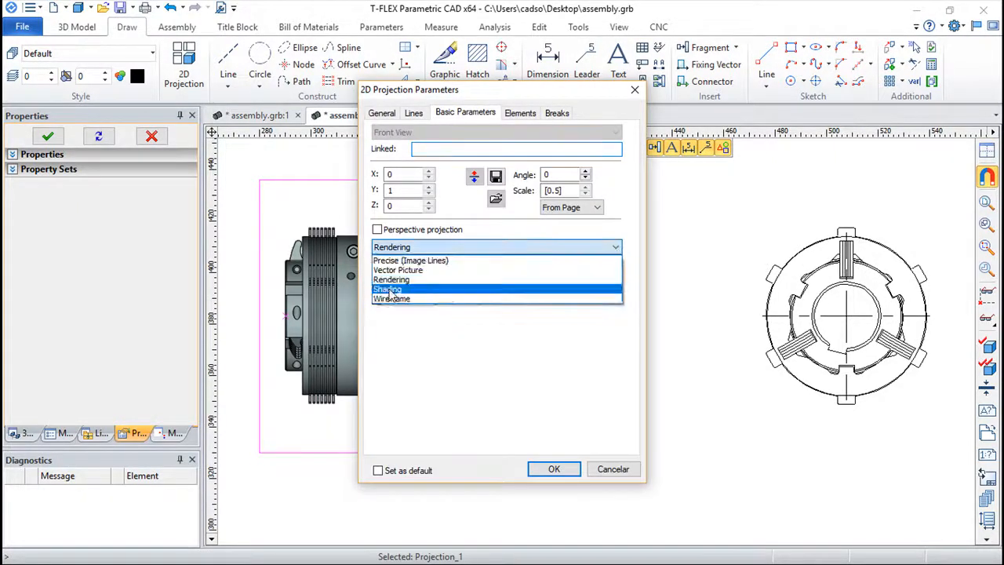
{"action": "left_click", "coordinate": [408, 289]}
{"action": "left_click", "coordinate": [554, 469]}
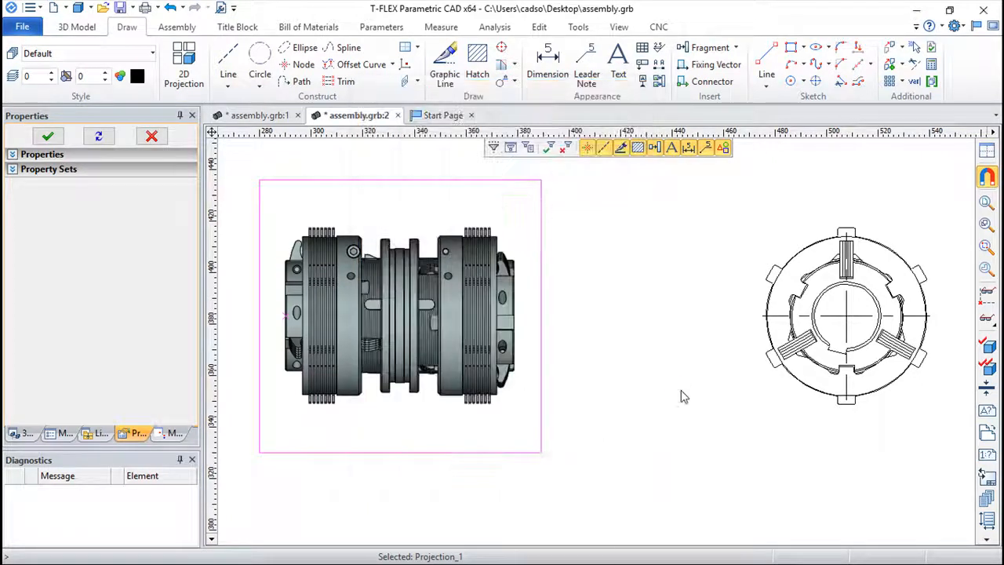
{"action": "scroll", "coordinate": [466, 325], "scroll_direction": "up", "scroll_amount": 3}
{"action": "scroll", "coordinate": [463, 325], "scroll_direction": "down", "scroll_amount": 3}
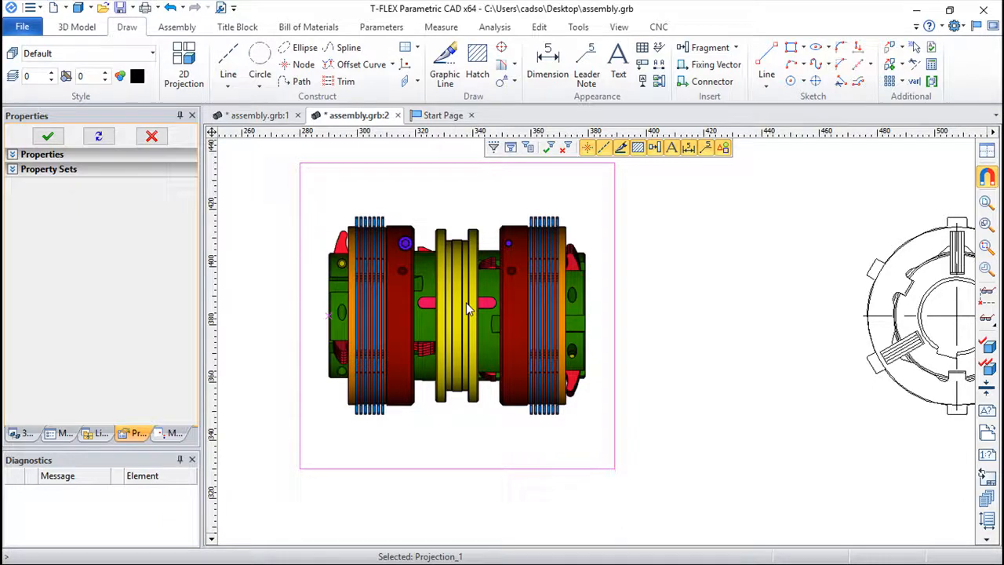
- Set the front view's image type to Wireframe, keeping Consider hidden lines enabled, and examine the view up close
{"action": "right_click", "coordinate": [585, 178]}
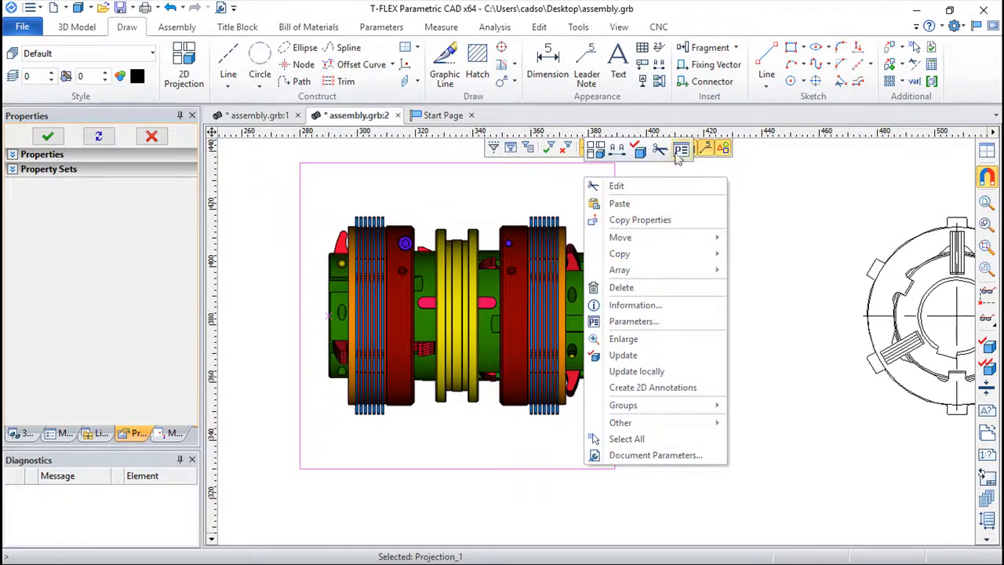
{"action": "key", "text": "Escape"}
{"action": "double_click", "coordinate": [556, 315]}
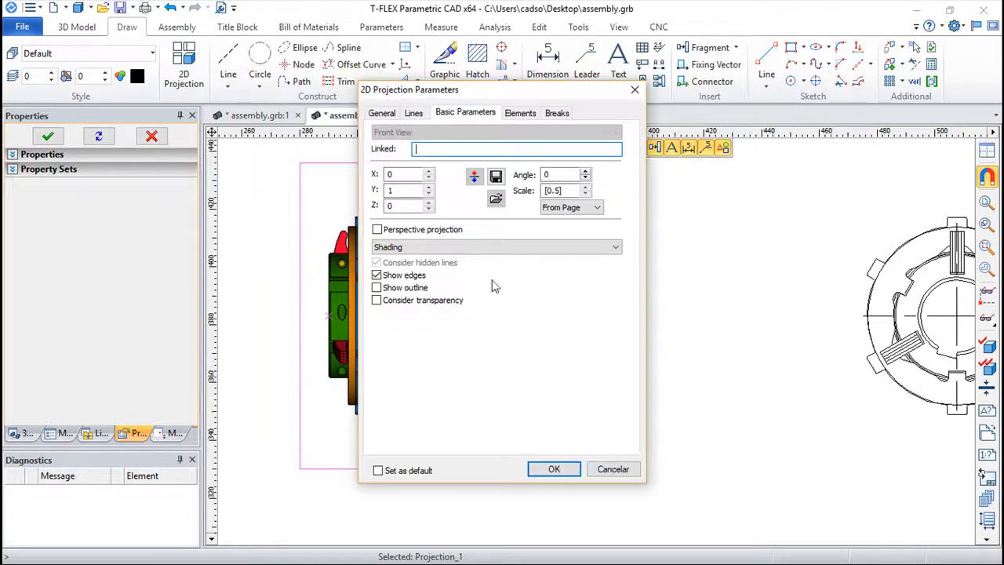
{"action": "left_click", "coordinate": [616, 248]}
{"action": "left_click", "coordinate": [397, 298]}
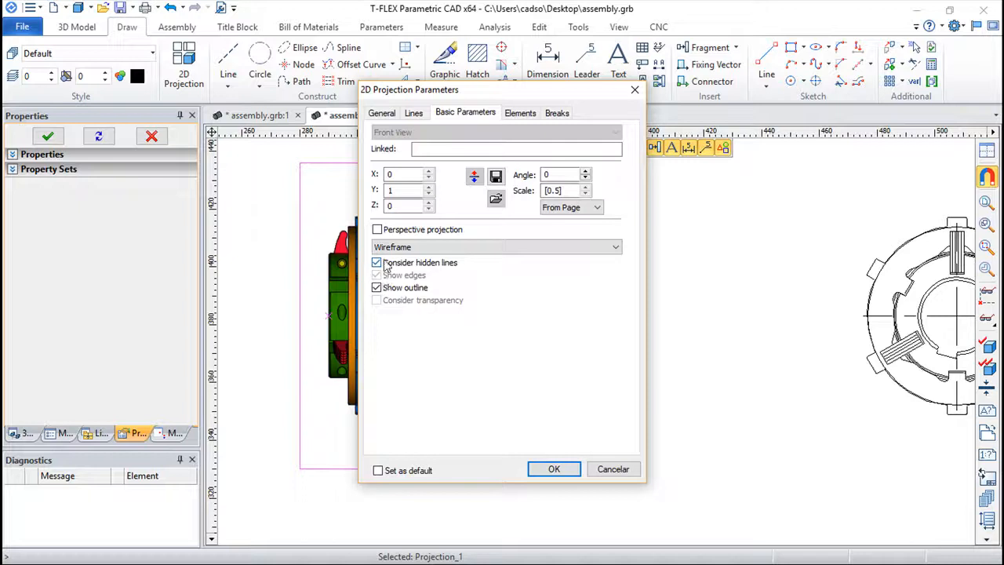
{"action": "left_click", "coordinate": [554, 469]}
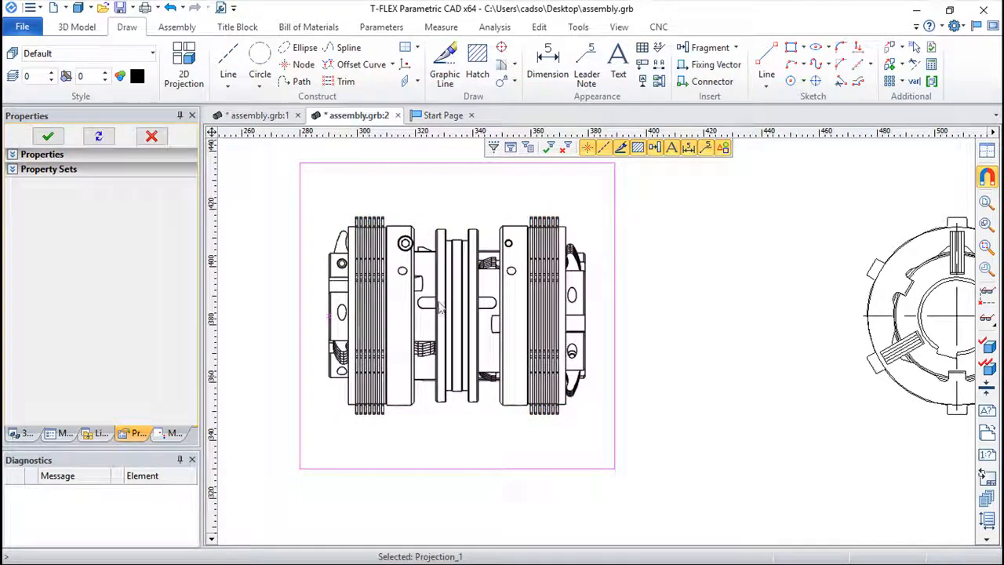
{"action": "scroll", "coordinate": [439, 306], "scroll_direction": "up", "scroll_amount": 3}
{"action": "scroll", "coordinate": [439, 306], "scroll_direction": "down", "scroll_amount": 2}
{"action": "scroll", "coordinate": [440, 305], "scroll_direction": "down", "scroll_amount": 2}
{"action": "middle_click_drag", "start_coordinate": [439, 304], "coordinate": [531, 360]}
{"action": "scroll", "coordinate": [502, 334], "scroll_direction": "up", "scroll_amount": 4}
{"action": "scroll", "coordinate": [503, 333], "scroll_direction": "down", "scroll_amount": 2}
{"action": "scroll", "coordinate": [503, 334], "scroll_direction": "up", "scroll_amount": 1}
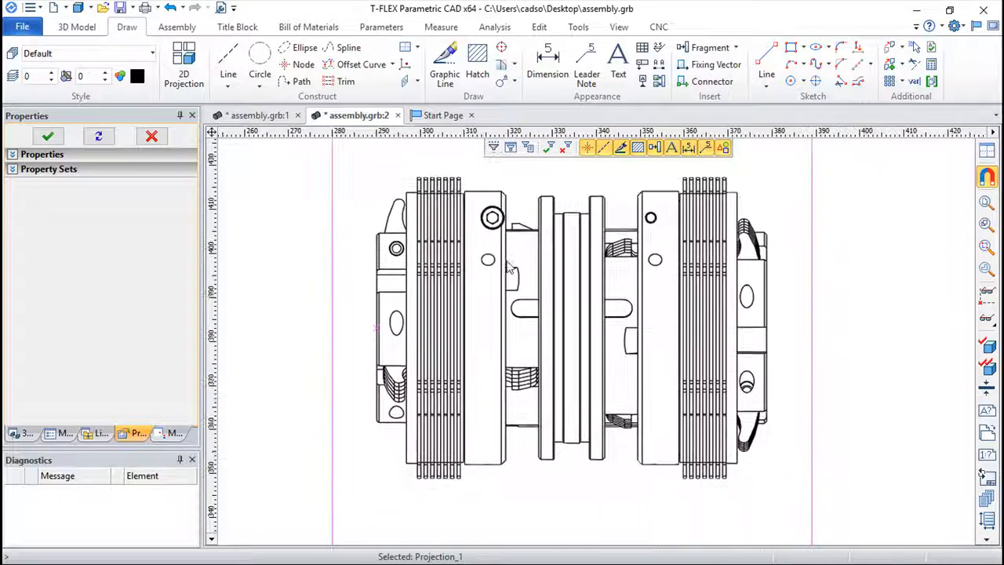
- Disable Consider hidden lines in the wireframe front view's projection parameters
{"action": "scroll", "coordinate": [765, 219], "scroll_direction": "down", "scroll_amount": 2}
{"action": "right_click", "coordinate": [776, 180]}
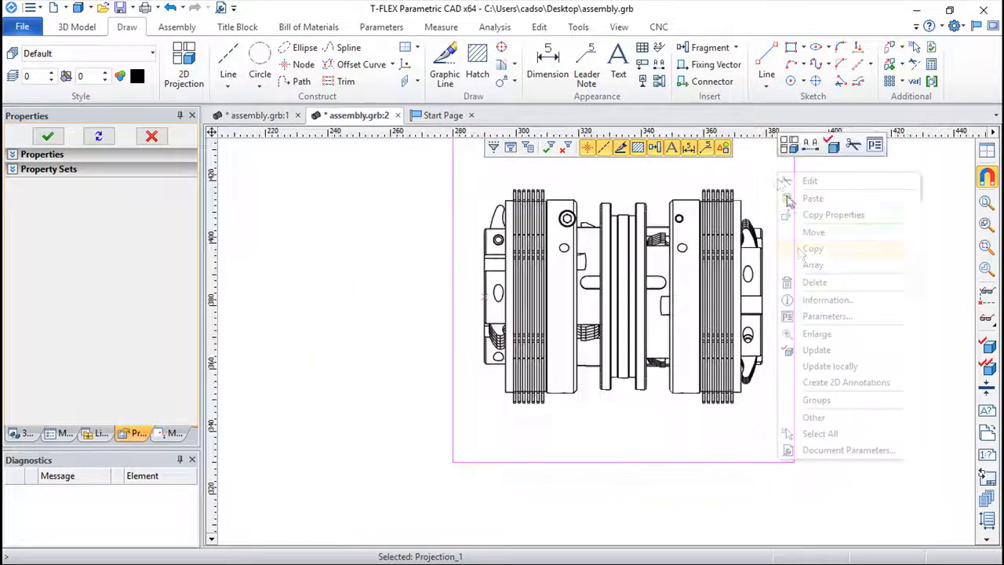
{"action": "left_click", "coordinate": [869, 144]}
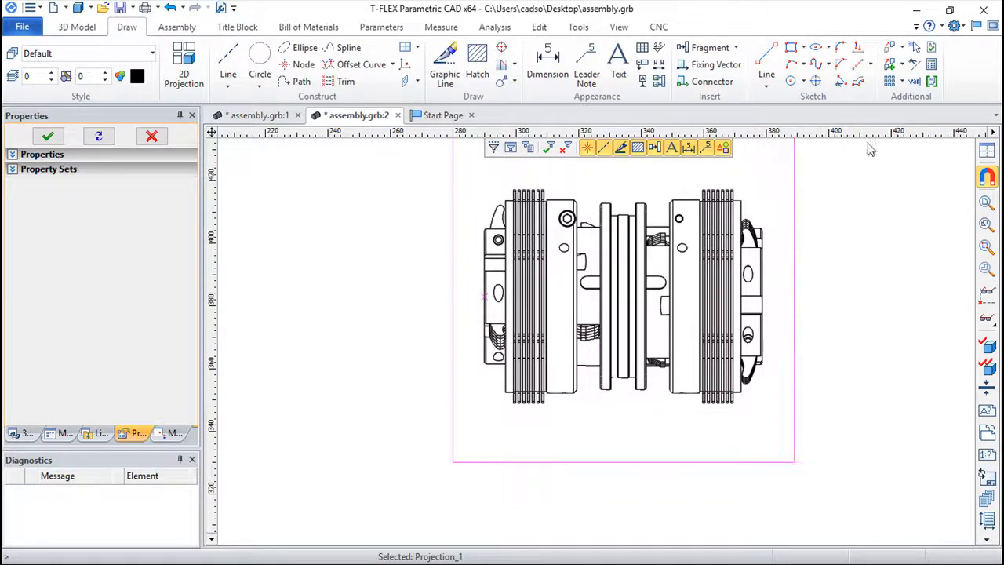
{"action": "double_click", "coordinate": [582, 281]}
{"action": "left_click", "coordinate": [378, 263]}
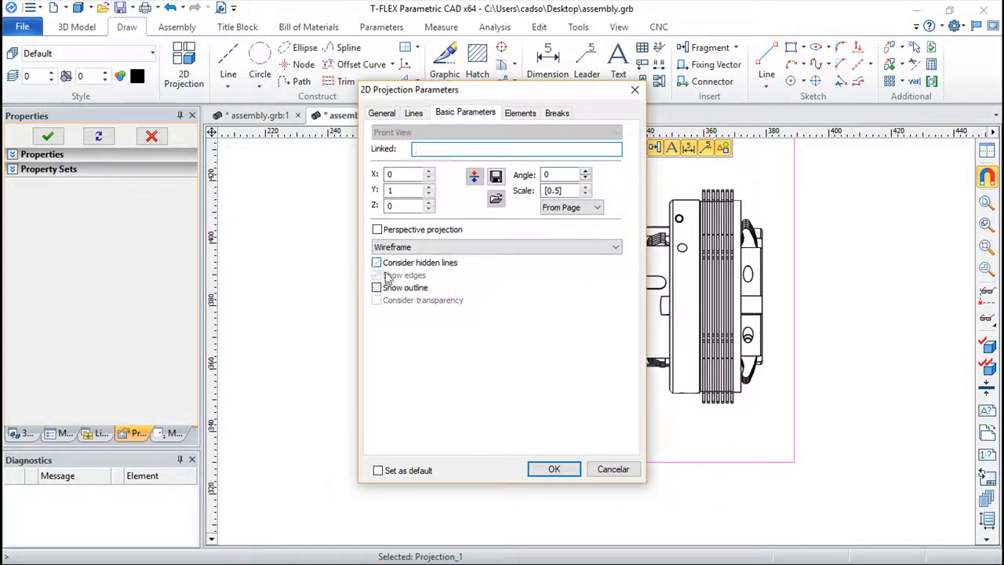
{"action": "left_click", "coordinate": [554, 469]}
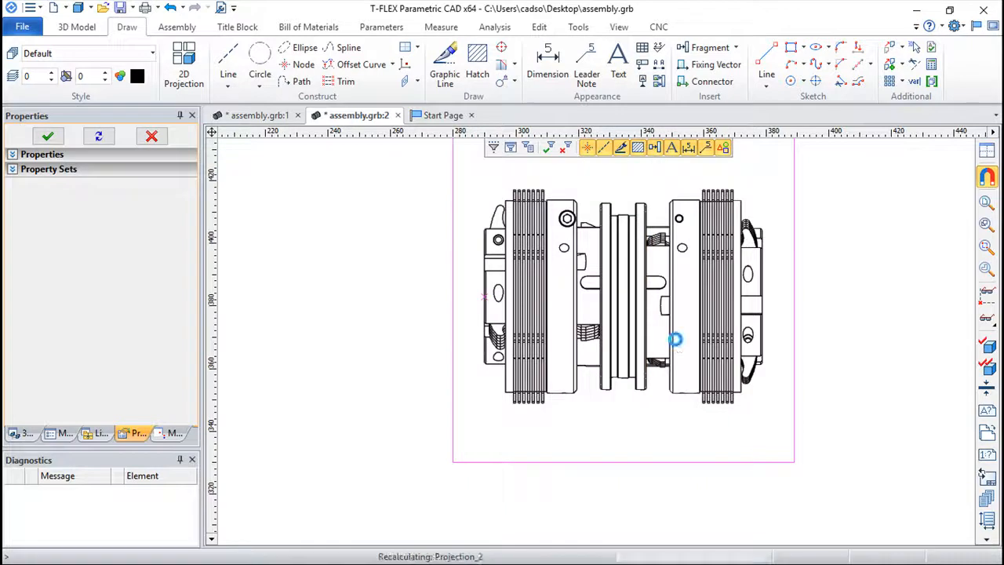
- Examine the edges of the wireframe front view at close range and as a whole
{"action": "middle_click_drag", "start_coordinate": [857, 284], "coordinate": [768, 315]}
{"action": "scroll", "coordinate": [624, 353], "scroll_direction": "up", "scroll_amount": 4}
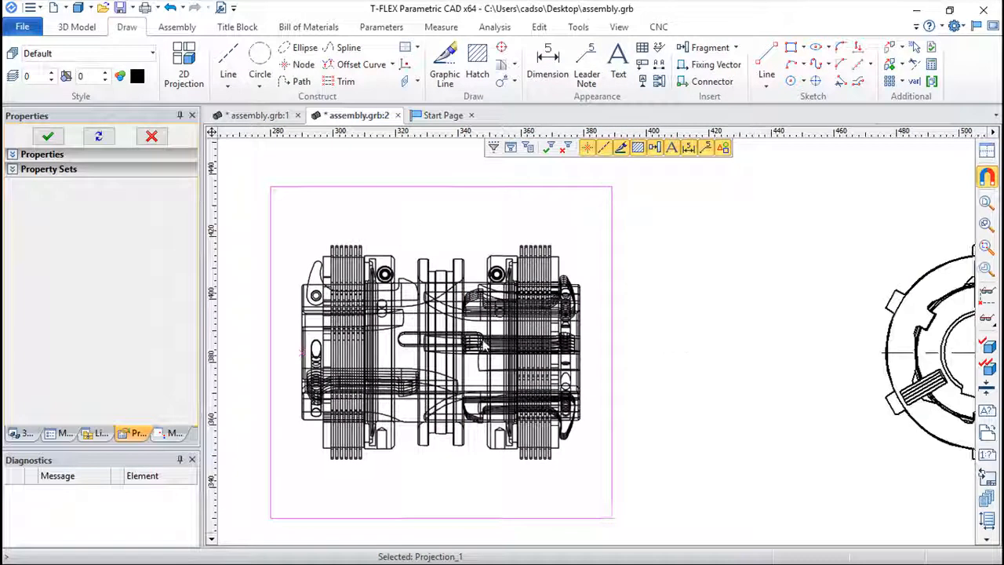
{"action": "scroll", "coordinate": [620, 354], "scroll_direction": "down", "scroll_amount": 2}
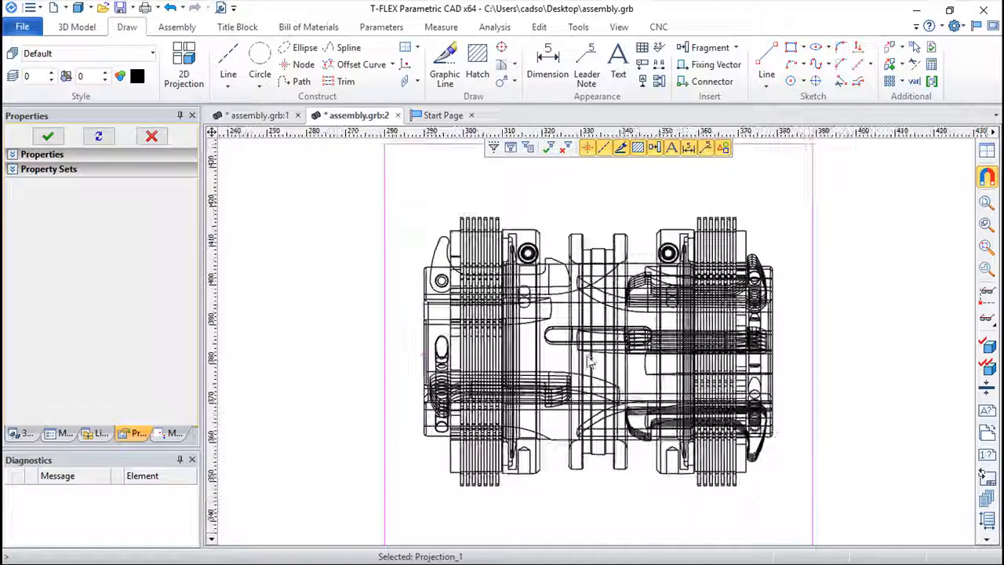
{"action": "scroll", "coordinate": [592, 361], "scroll_direction": "down", "scroll_amount": 2}
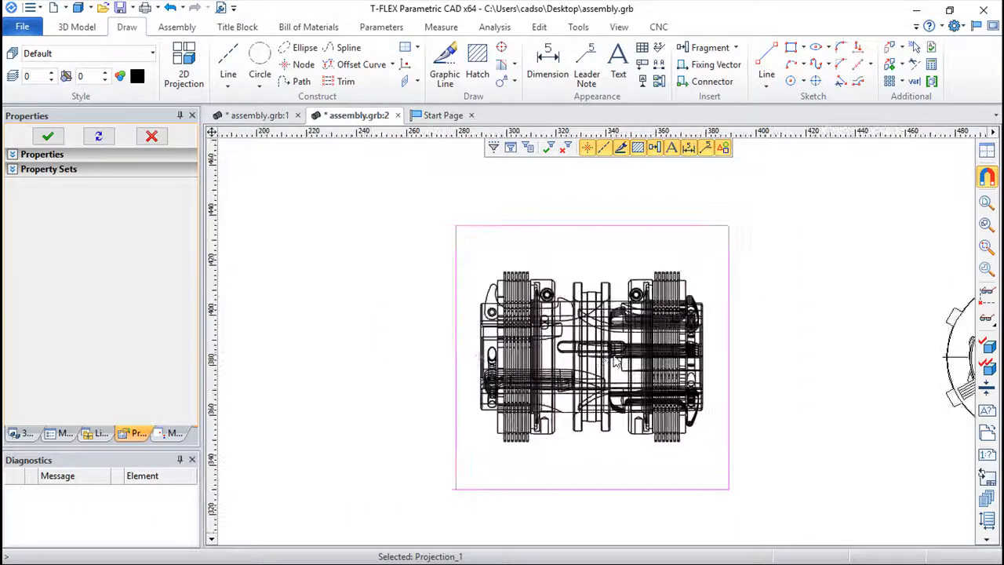
{"action": "scroll", "coordinate": [667, 360], "scroll_direction": "down", "scroll_amount": 1}
{"action": "scroll", "coordinate": [667, 361], "scroll_direction": "up", "scroll_amount": 1}
{"action": "scroll", "coordinate": [666, 359], "scroll_direction": "up", "scroll_amount": 1}
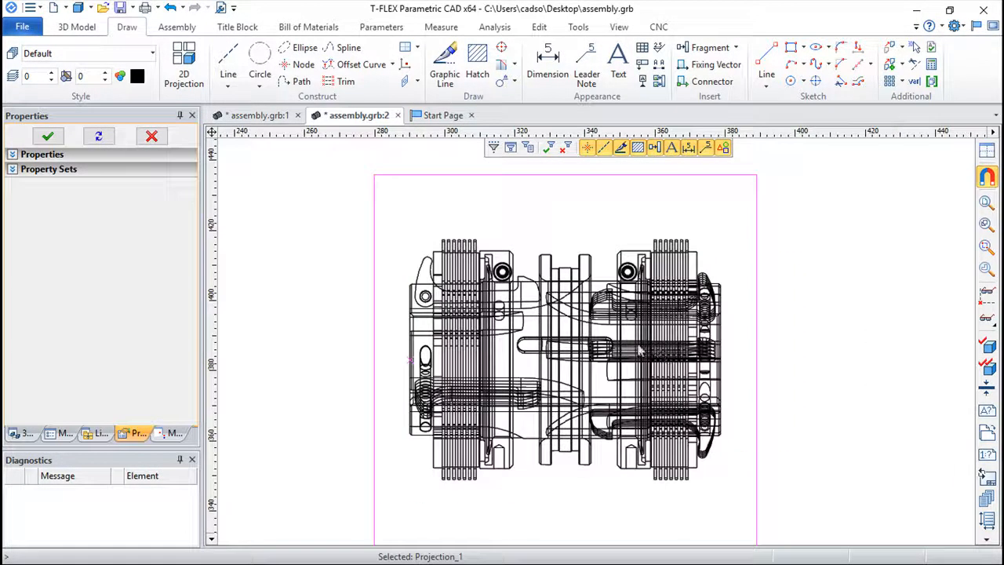
{"action": "scroll", "coordinate": [777, 332], "scroll_direction": "down", "scroll_amount": 1}
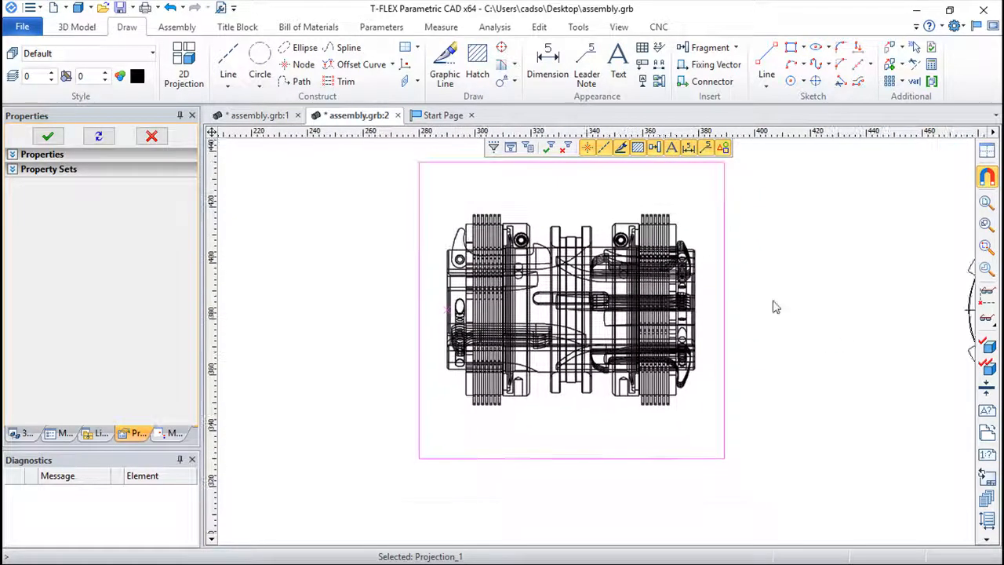
- Switch to the 3D assembly window and inspect the coupling from several angles
{"action": "left_click", "coordinate": [259, 116]}
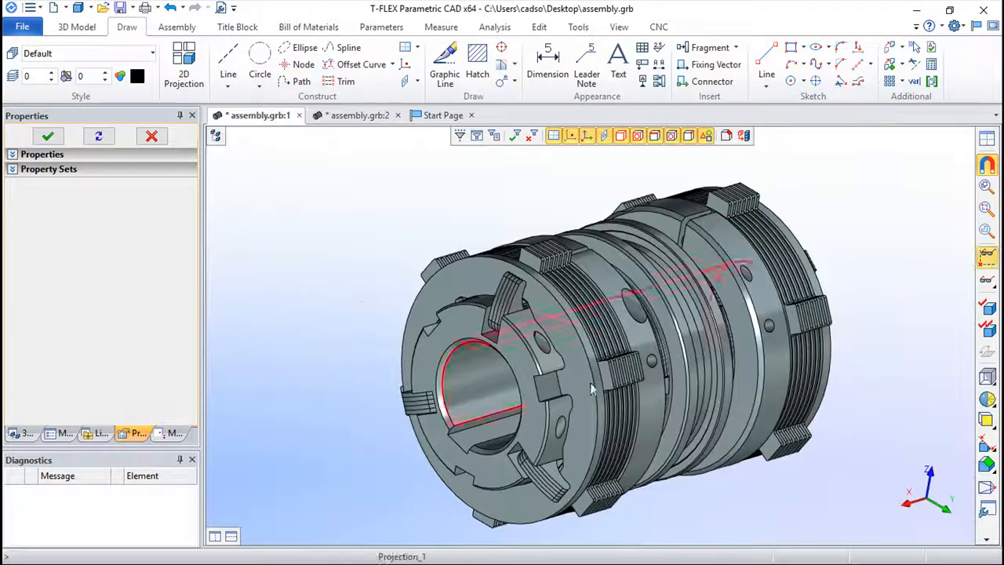
{"action": "left_click", "coordinate": [634, 375]}
{"action": "right_click_drag", "start_coordinate": [930, 312], "coordinate": [471, 423]}
{"action": "right_click_drag", "start_coordinate": [417, 363], "coordinate": [756, 355]}
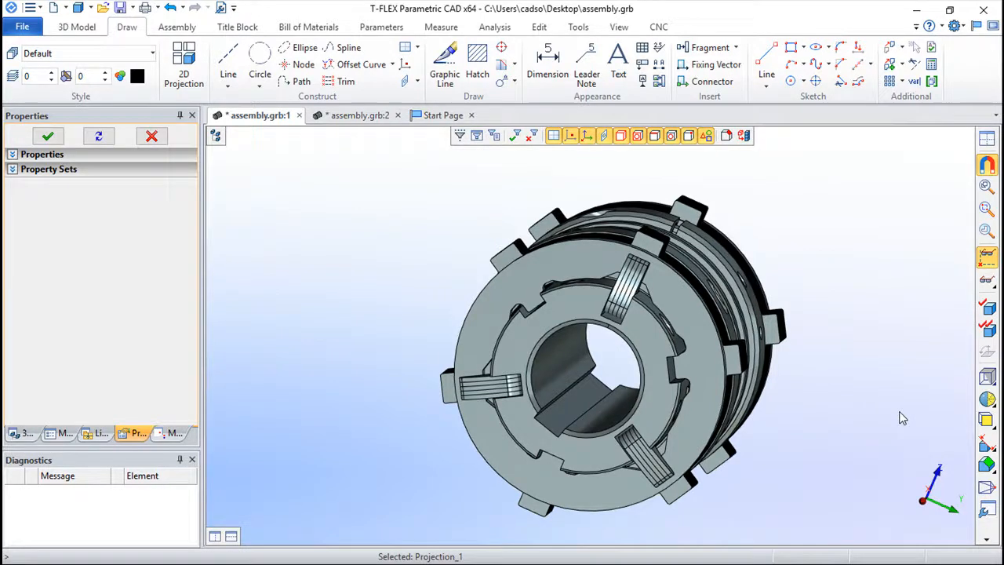
{"action": "right_click_drag", "start_coordinate": [826, 367], "coordinate": [847, 363]}
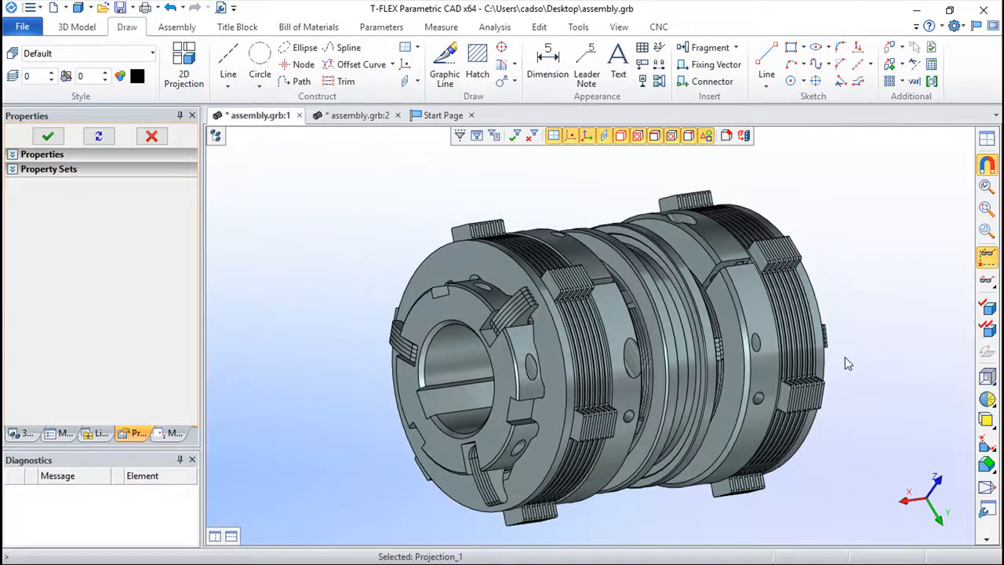
{"action": "right_click_drag", "start_coordinate": [848, 235], "coordinate": [499, 290]}
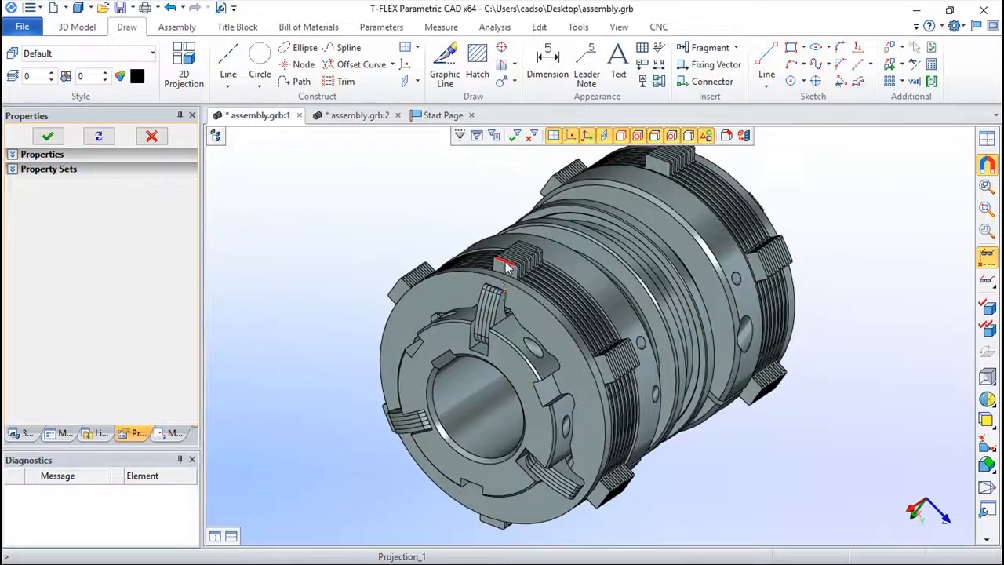
- Return to the drawing page and compare the wireframe front view with the other two projections
{"action": "left_click", "coordinate": [351, 118]}
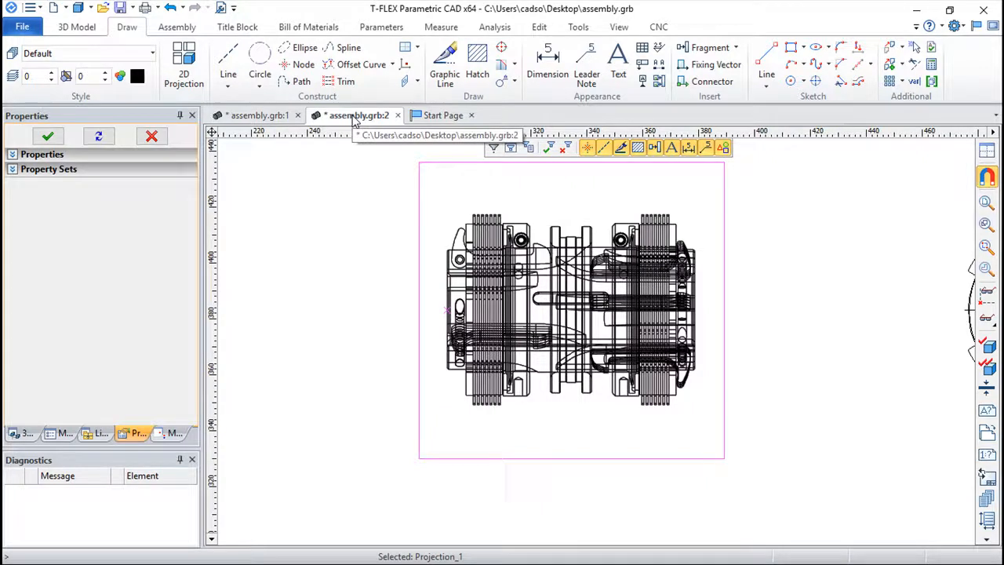
{"action": "scroll", "coordinate": [746, 359], "scroll_direction": "down", "scroll_amount": 2}
{"action": "mouse_move", "coordinate": [740, 352]}
{"action": "middle_mouse_down"}
{"action": "mouse_move", "coordinate": [506, 318]}
{"action": "mouse_move", "coordinate": [571, 319]}
{"action": "mouse_move", "coordinate": [586, 329]}
{"action": "mouse_move", "coordinate": [609, 308]}
{"action": "middle_mouse_up"}
{"action": "scroll", "coordinate": [581, 338], "scroll_direction": "down", "scroll_amount": 2}
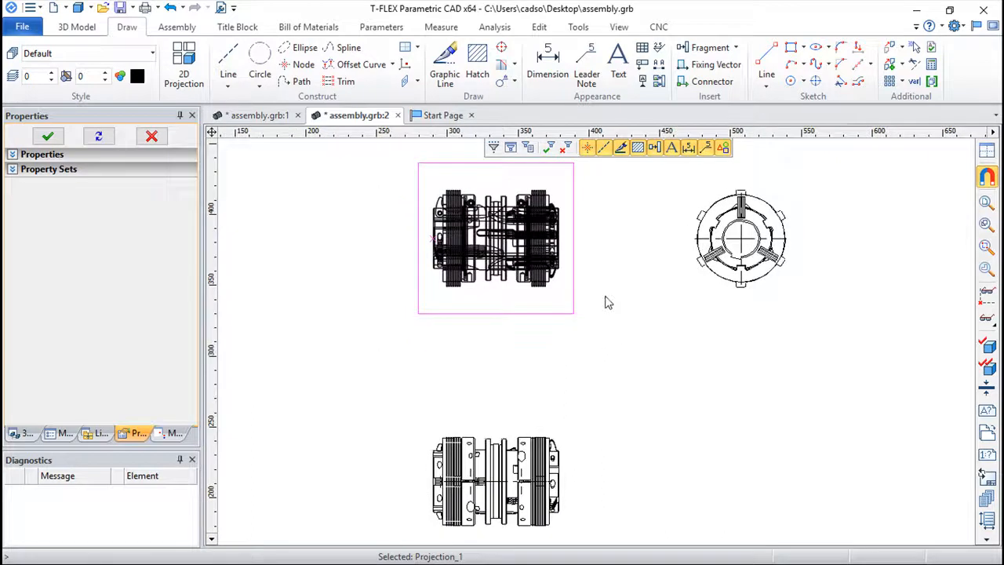
{"action": "mouse_move", "coordinate": [615, 252]}
{"action": "middle_mouse_down"}
{"action": "mouse_move", "coordinate": [630, 354]}
{"action": "mouse_move", "coordinate": [706, 364]}
{"action": "middle_mouse_up"}
{"action": "scroll", "coordinate": [625, 361], "scroll_direction": "up", "scroll_amount": 3}
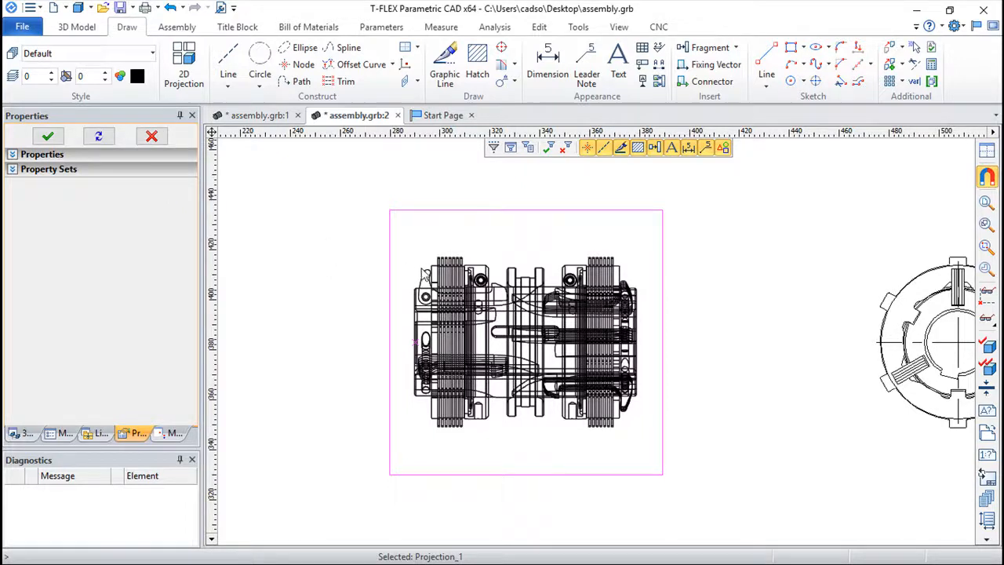
{"action": "scroll", "coordinate": [530, 237], "scroll_direction": "up", "scroll_amount": 2}
{"action": "middle_click_drag", "start_coordinate": [505, 242], "coordinate": [580, 209]}
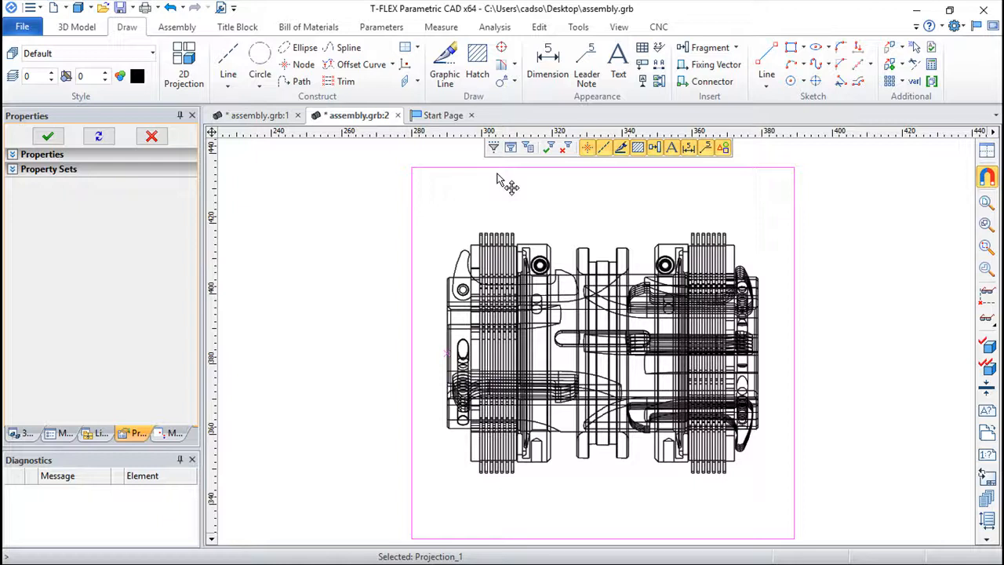
- Add an angular dimension above the wireframe front view, between its left vertical edge and the slanted edge at its upper right
{"action": "left_click", "coordinate": [548, 62]}
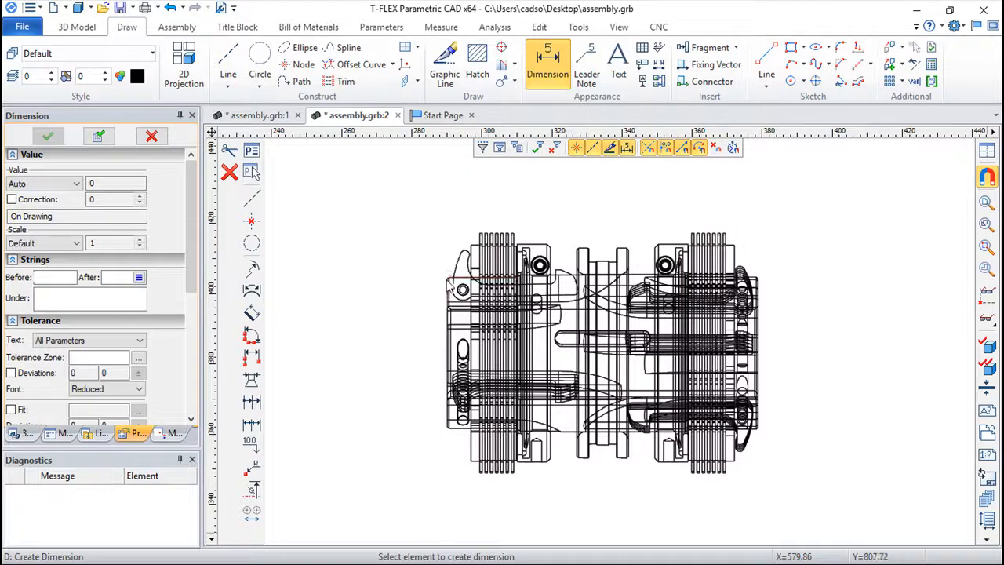
{"action": "left_click", "coordinate": [449, 289]}
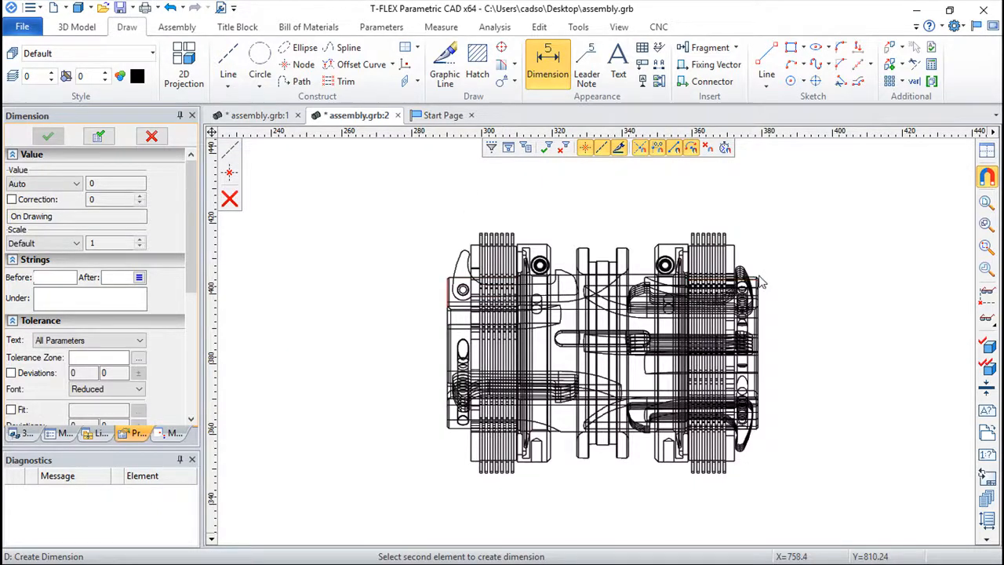
{"action": "left_click", "coordinate": [761, 280]}
{"action": "left_click", "coordinate": [513, 188]}
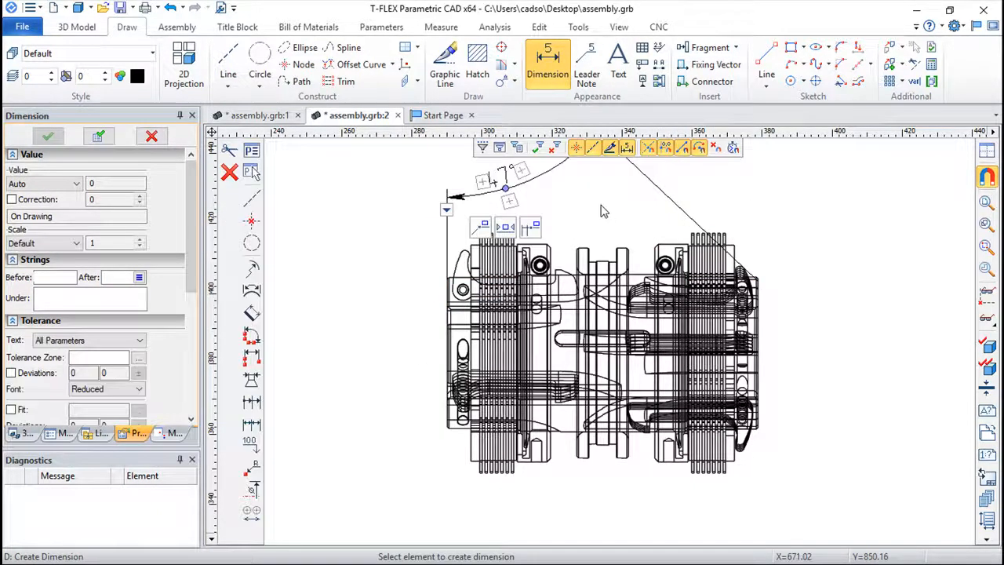
{"action": "scroll", "coordinate": [867, 338], "scroll_direction": "down", "scroll_amount": 3}
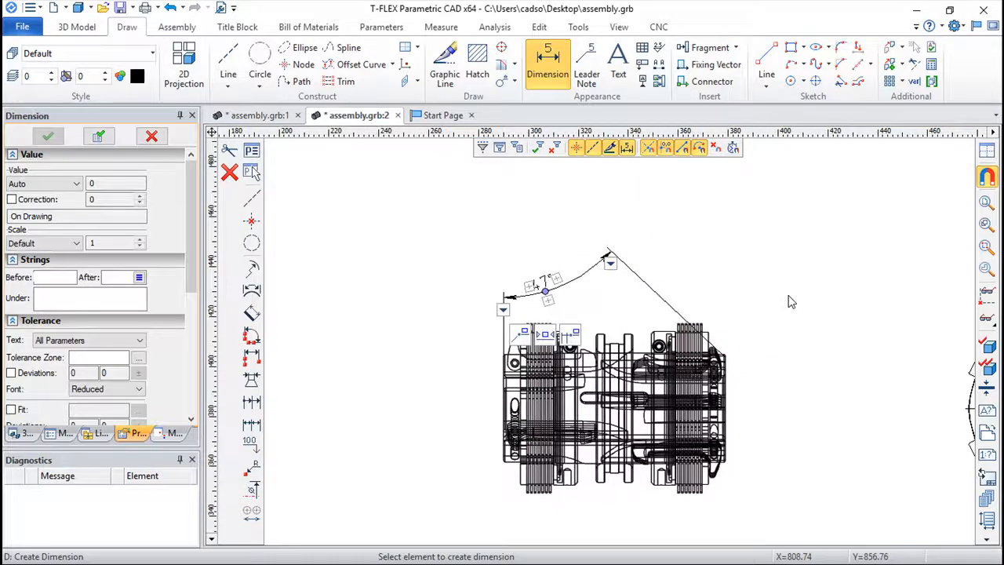
{"action": "key", "text": "Escape"}
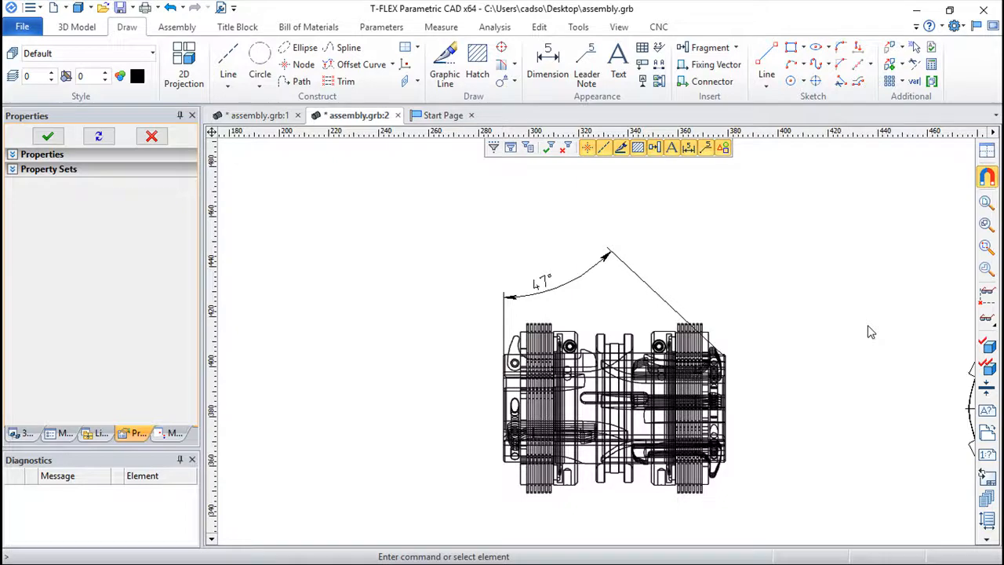
{"action": "scroll", "coordinate": [816, 314], "scroll_direction": "down", "scroll_amount": 1}
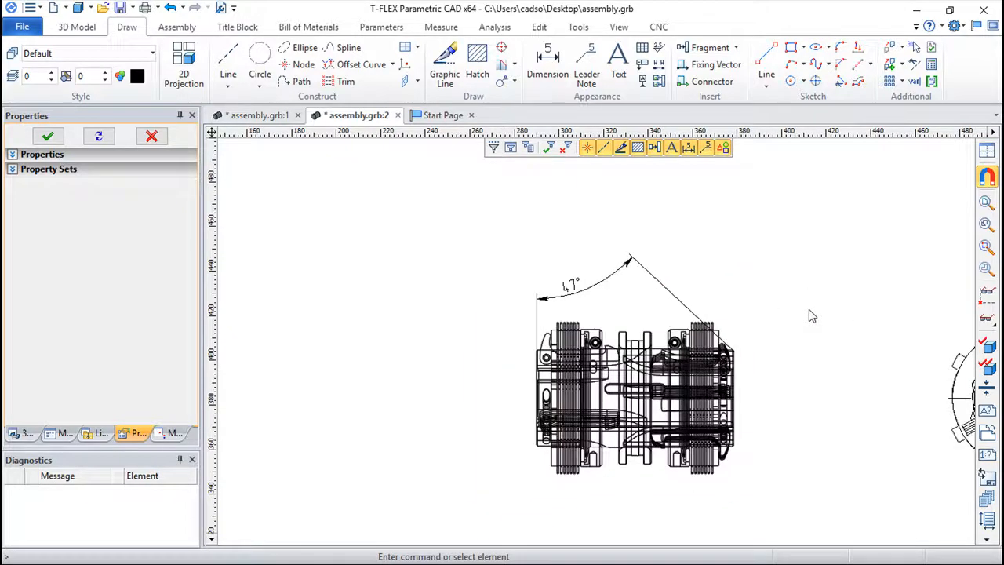